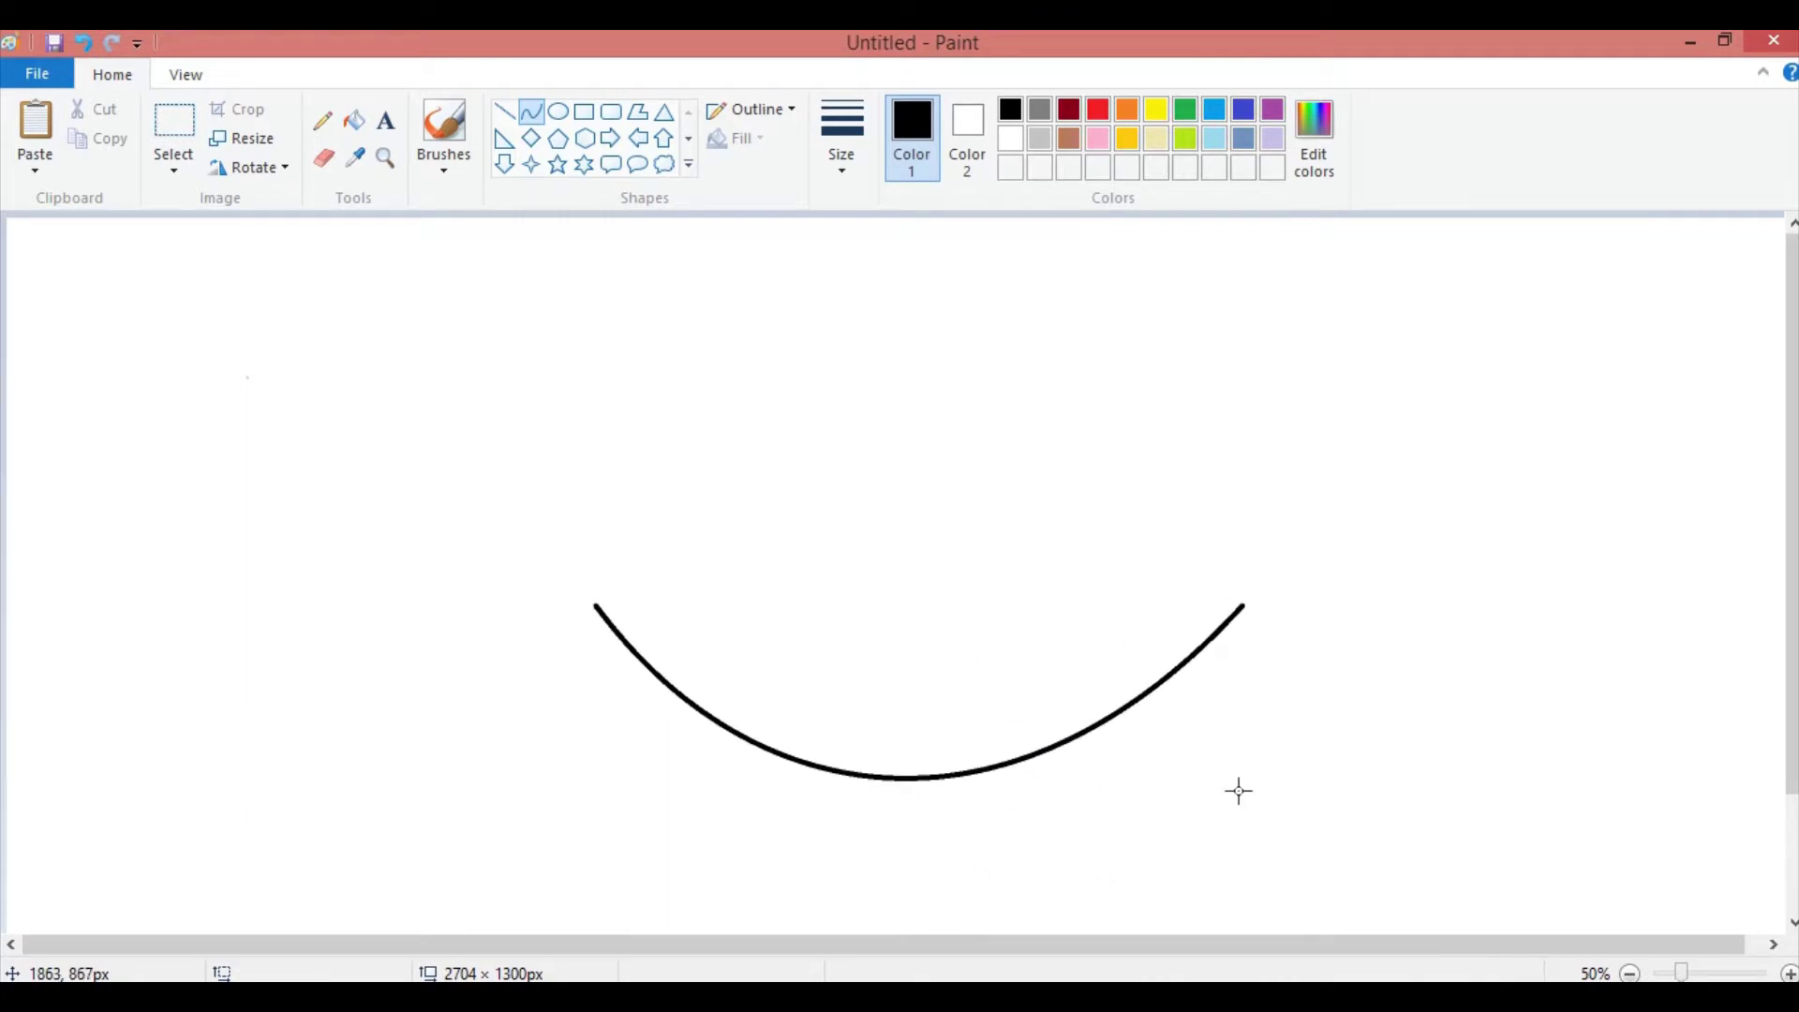
drag(803, 258, 595, 607)
drag(694, 438, 731, 286)
drag(627, 571, 541, 416)
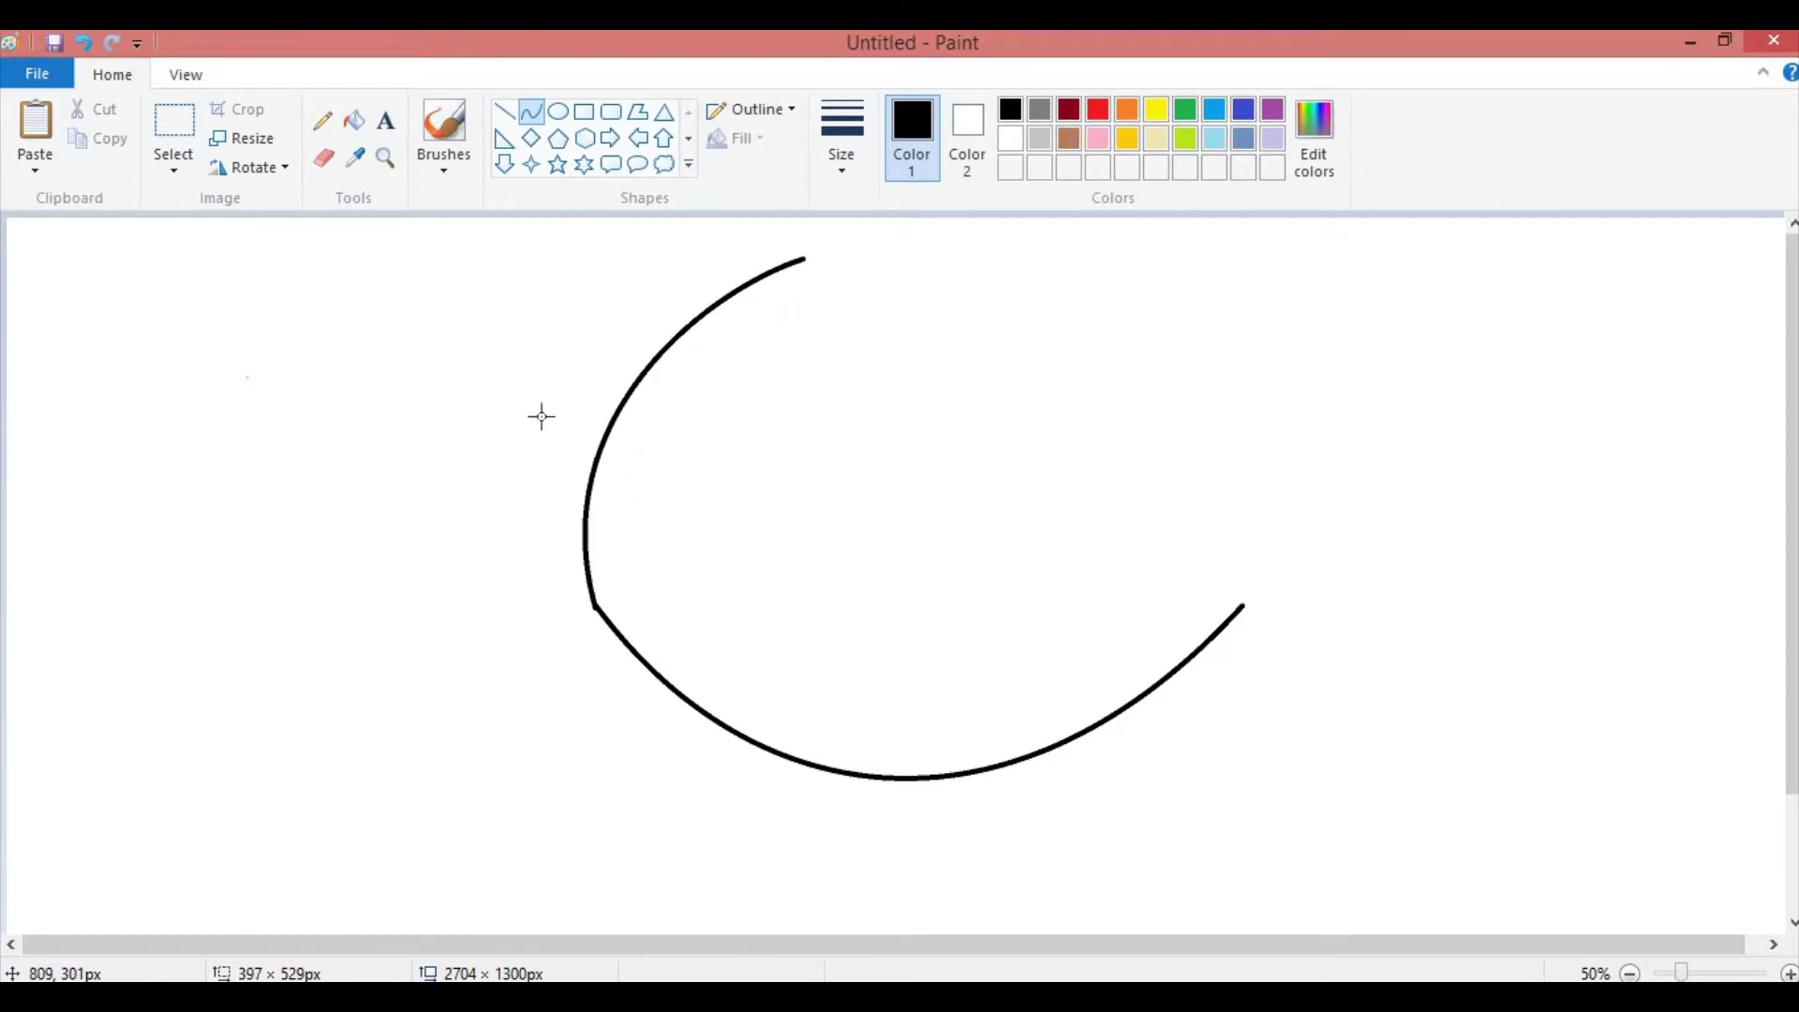
key(ctrl+z)
- Draw the left side of the body as an outward-bulging curve down to the left end of the bottom arc
drag(744, 219, 595, 607)
drag(669, 413, 637, 276)
drag(614, 506, 552, 472)
- Select the whole body outline with a rectangular selection and move it down and slightly to the left
click(173, 164)
click(186, 234)
drag(502, 219, 1346, 889)
drag(982, 520, 924, 643)
click(1375, 559)
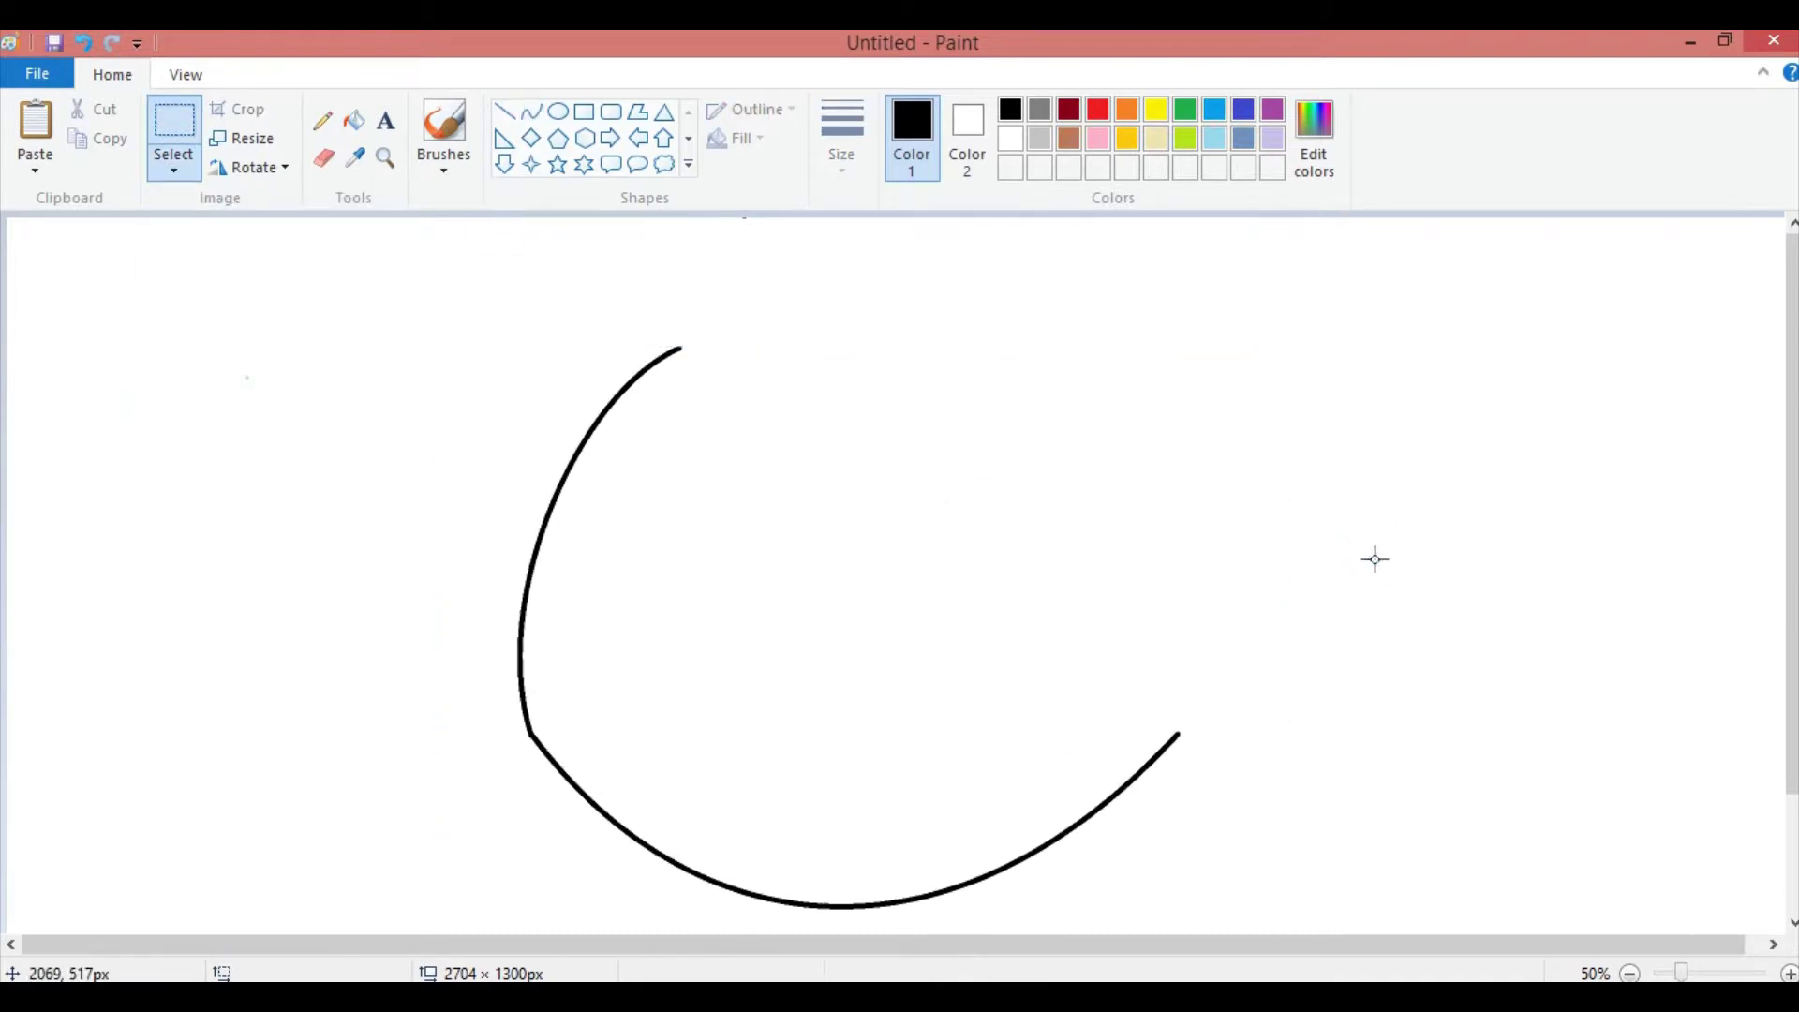
drag(933, 333, 1176, 654)
click(531, 111)
drag(895, 326, 1176, 733)
drag(1060, 566, 1175, 548)
click(1361, 534)
key(ctrl+z)
- Draw the right side of the body as an outward-bulging curve down to the right end of the bottom arc
drag(930, 334, 1176, 733)
mouse_move(966, 391)
mouse_down()
mouse_move(1011, 365)
mouse_move(1176, 574)
mouse_move(1158, 451)
mouse_up()
click(1159, 451)
click(1297, 430)
- Draw a tail of three narrow feathers fanning out from the body's left side with the Polygon shape
click(638, 112)
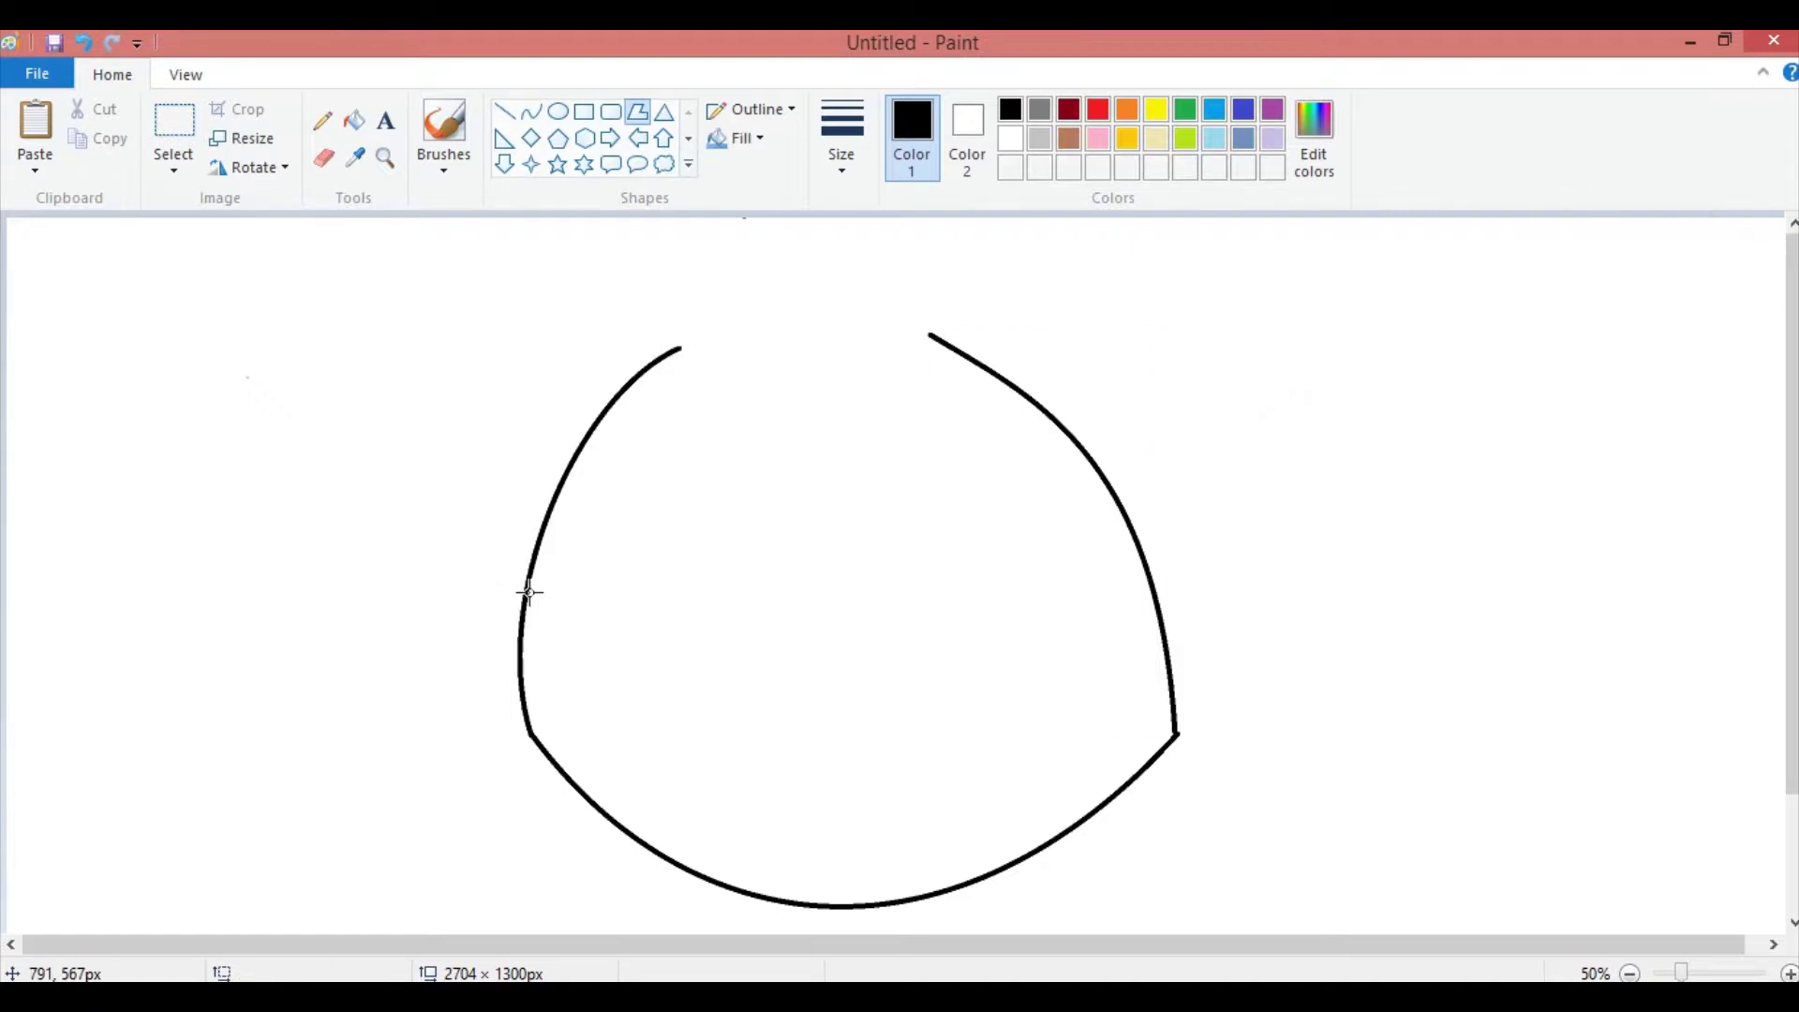
drag(523, 592, 473, 547)
click(453, 574)
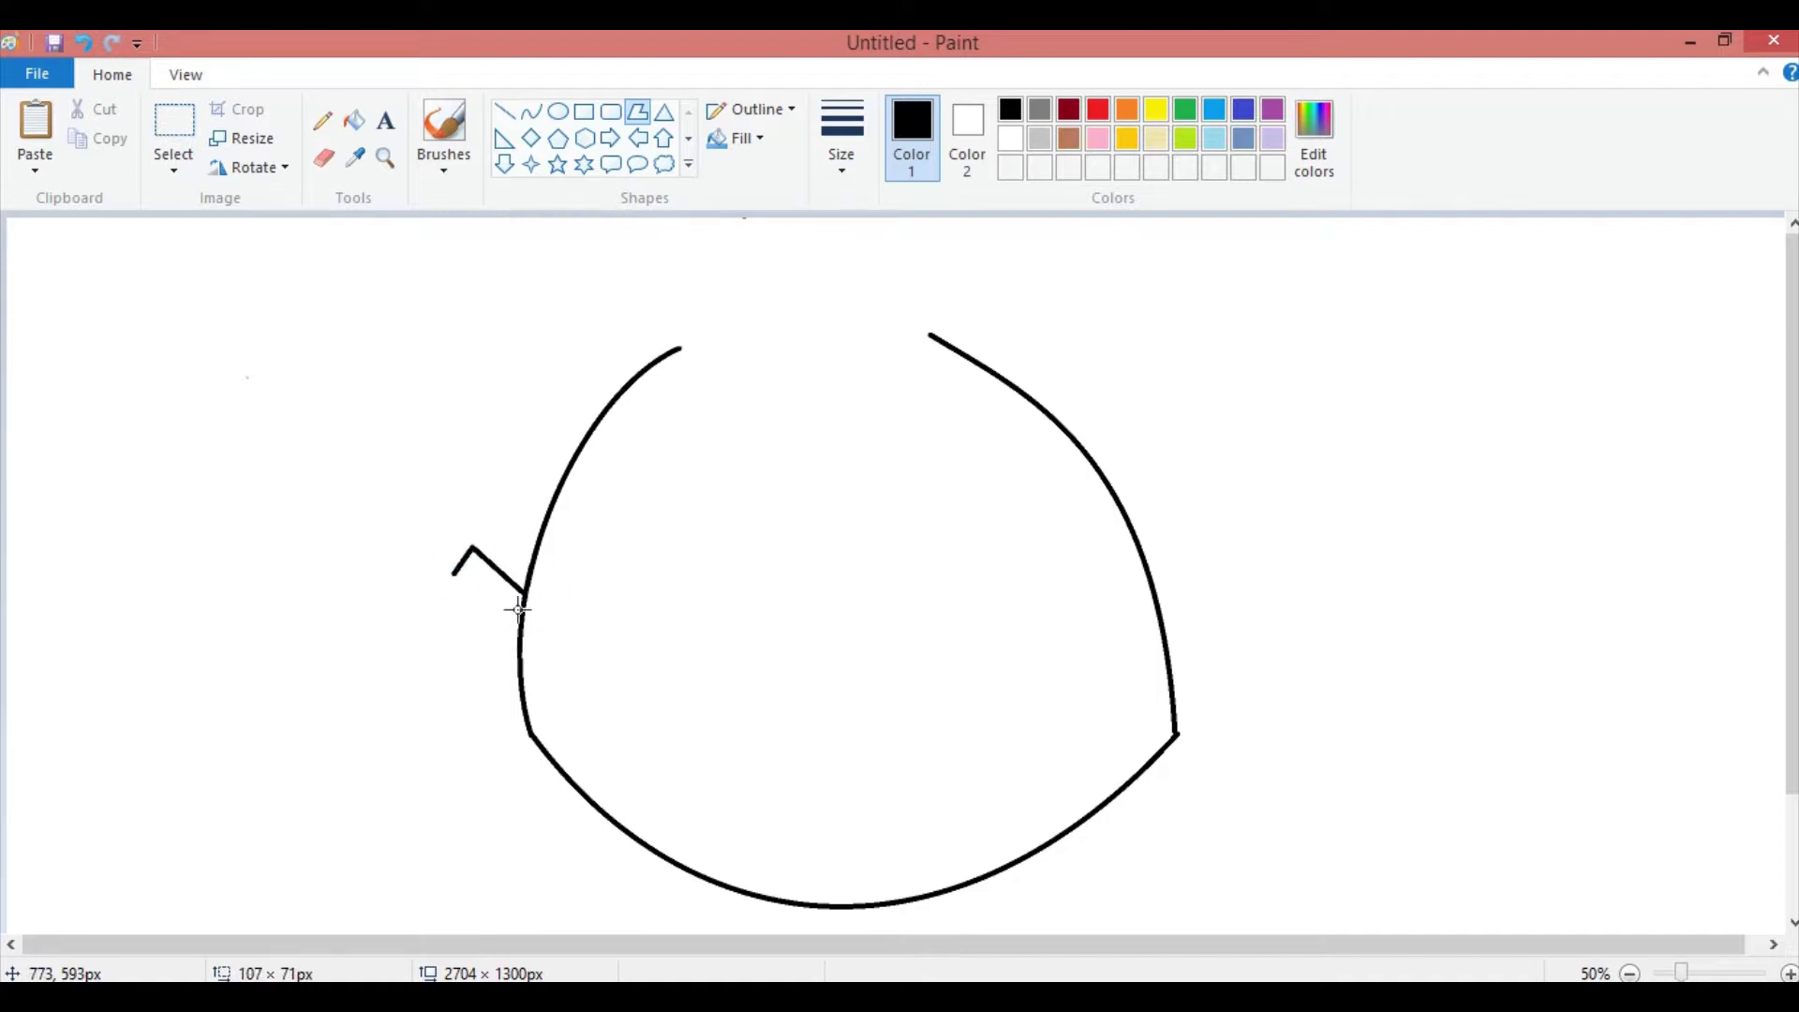
click(421, 620)
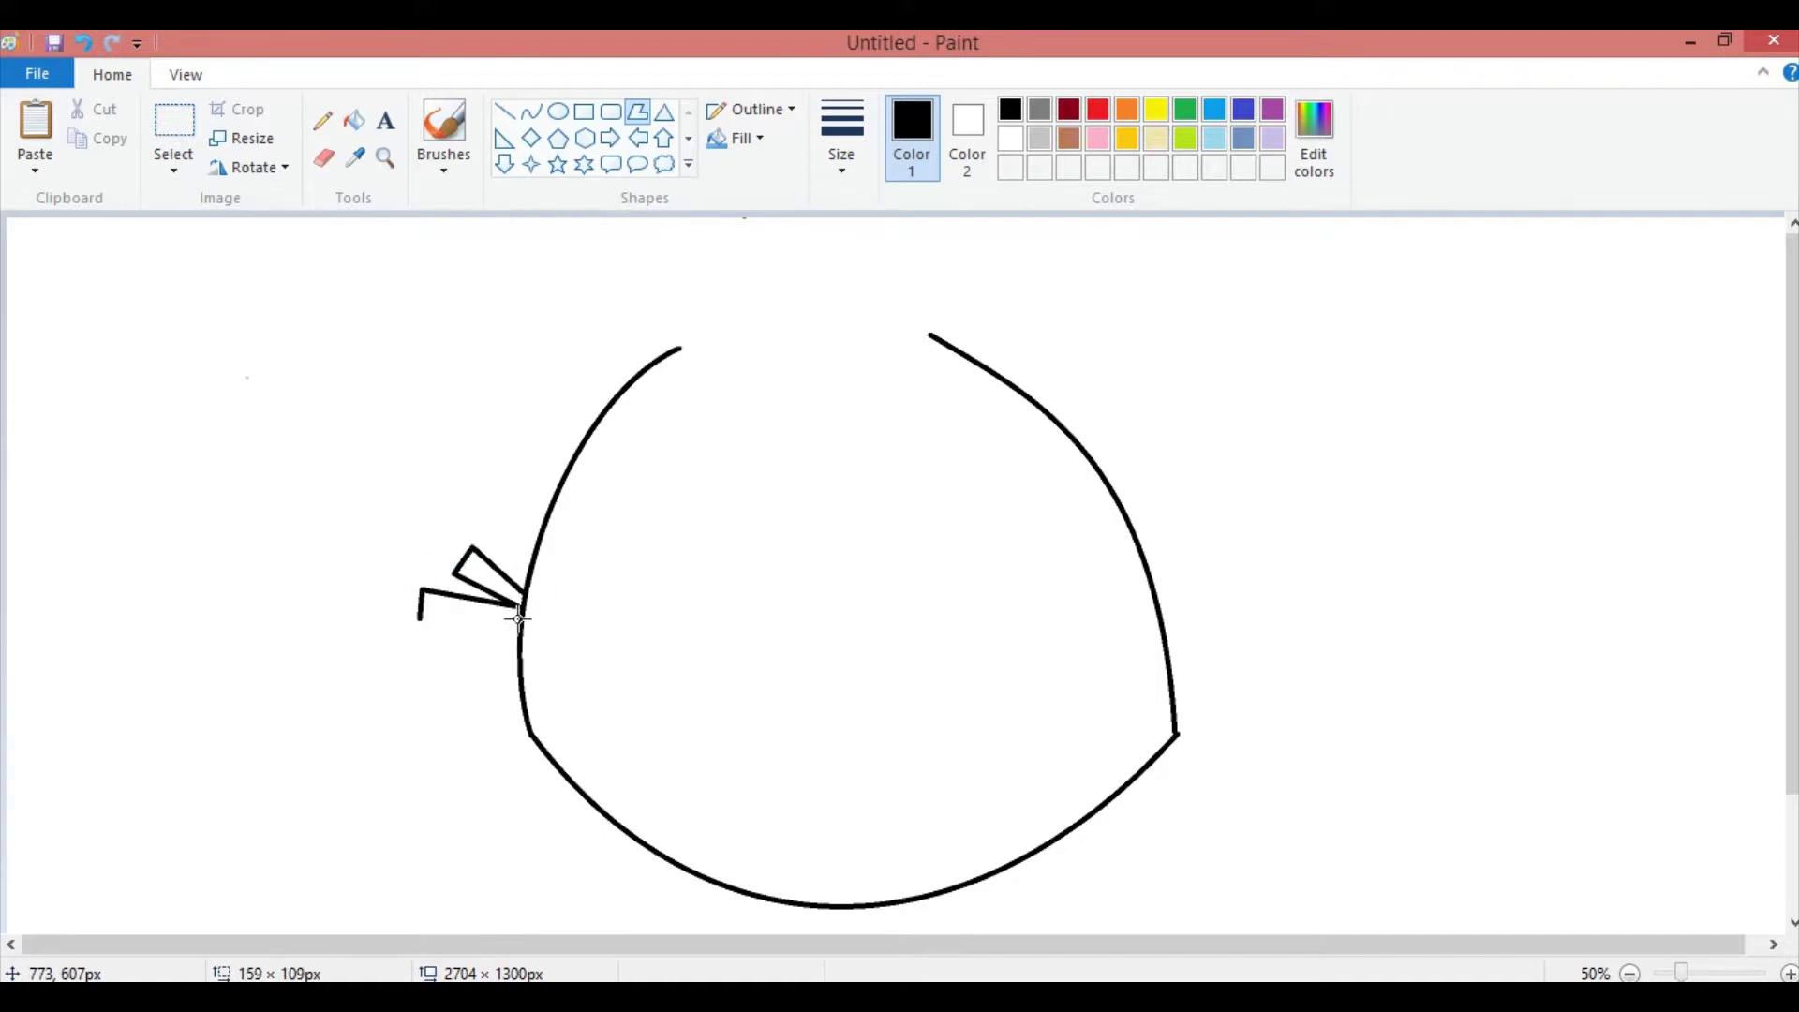
click(462, 659)
click(518, 618)
- Draw the right head feather with two curves, rising up and left from the top end of the body's right side
click(531, 111)
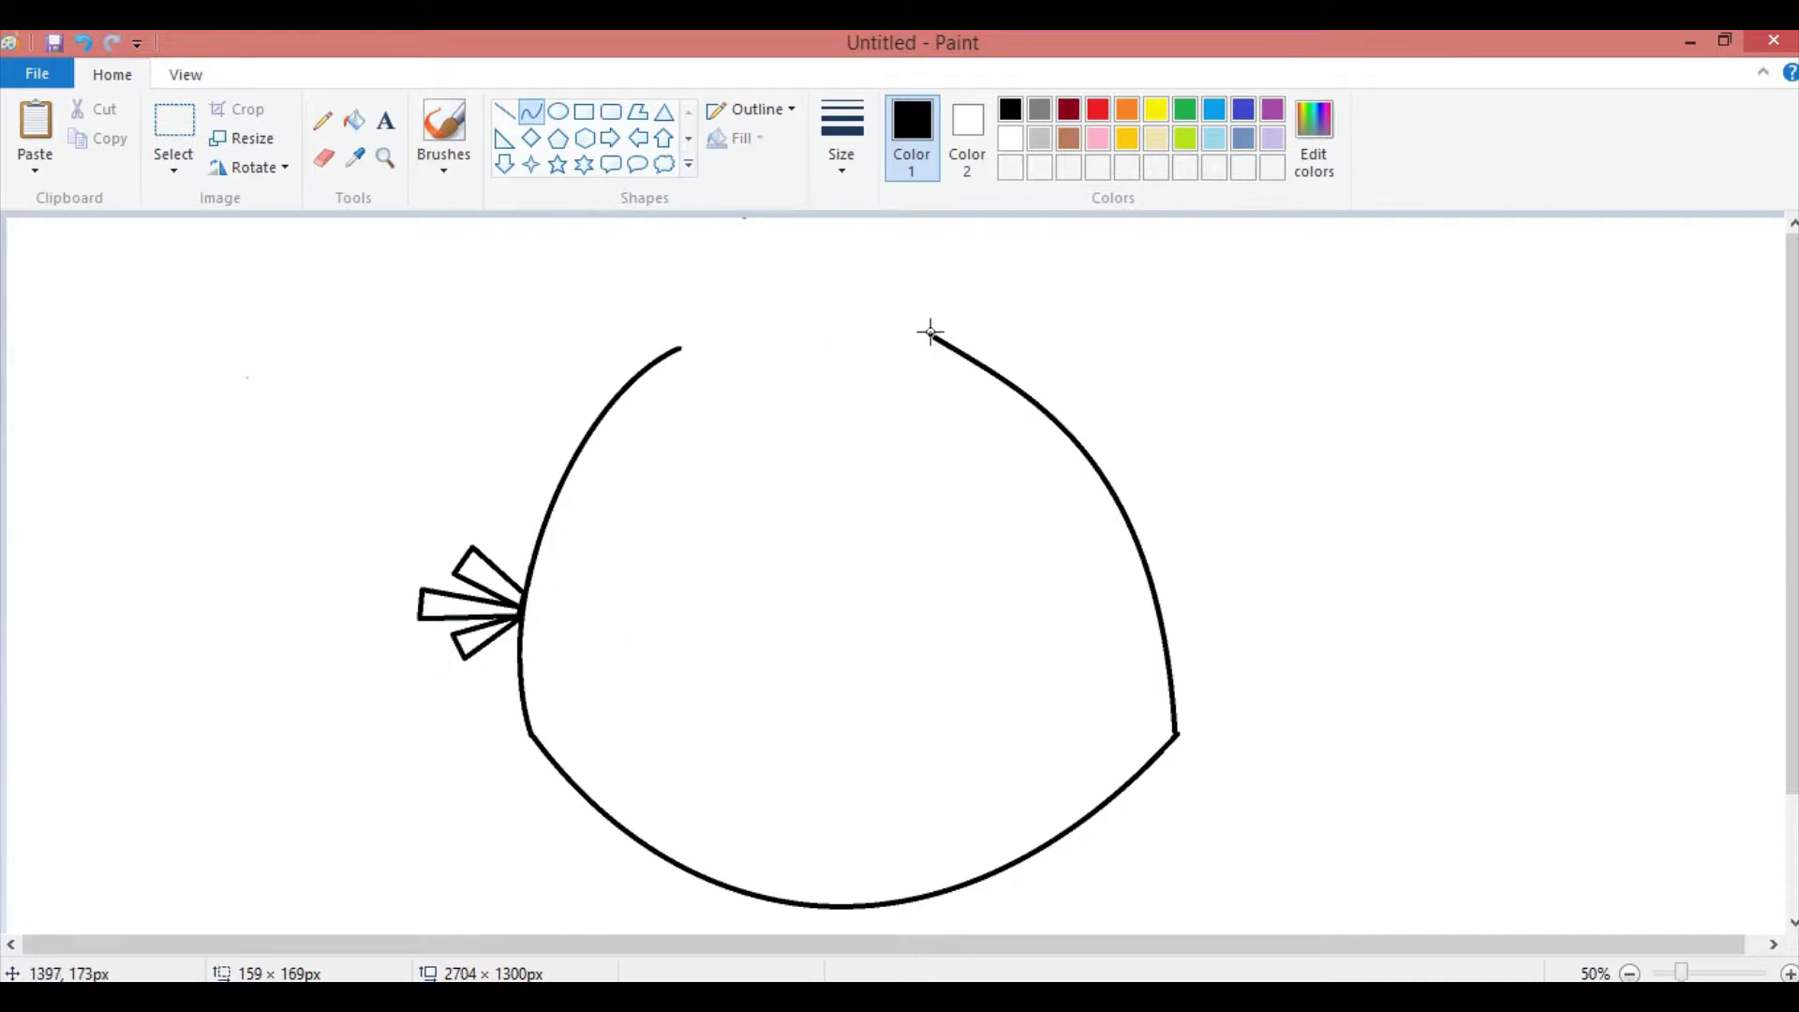
drag(811, 224, 931, 334)
mouse_move(863, 257)
mouse_down()
mouse_move(908, 293)
mouse_move(931, 237)
mouse_move(904, 244)
mouse_move(885, 333)
mouse_up()
click(904, 244)
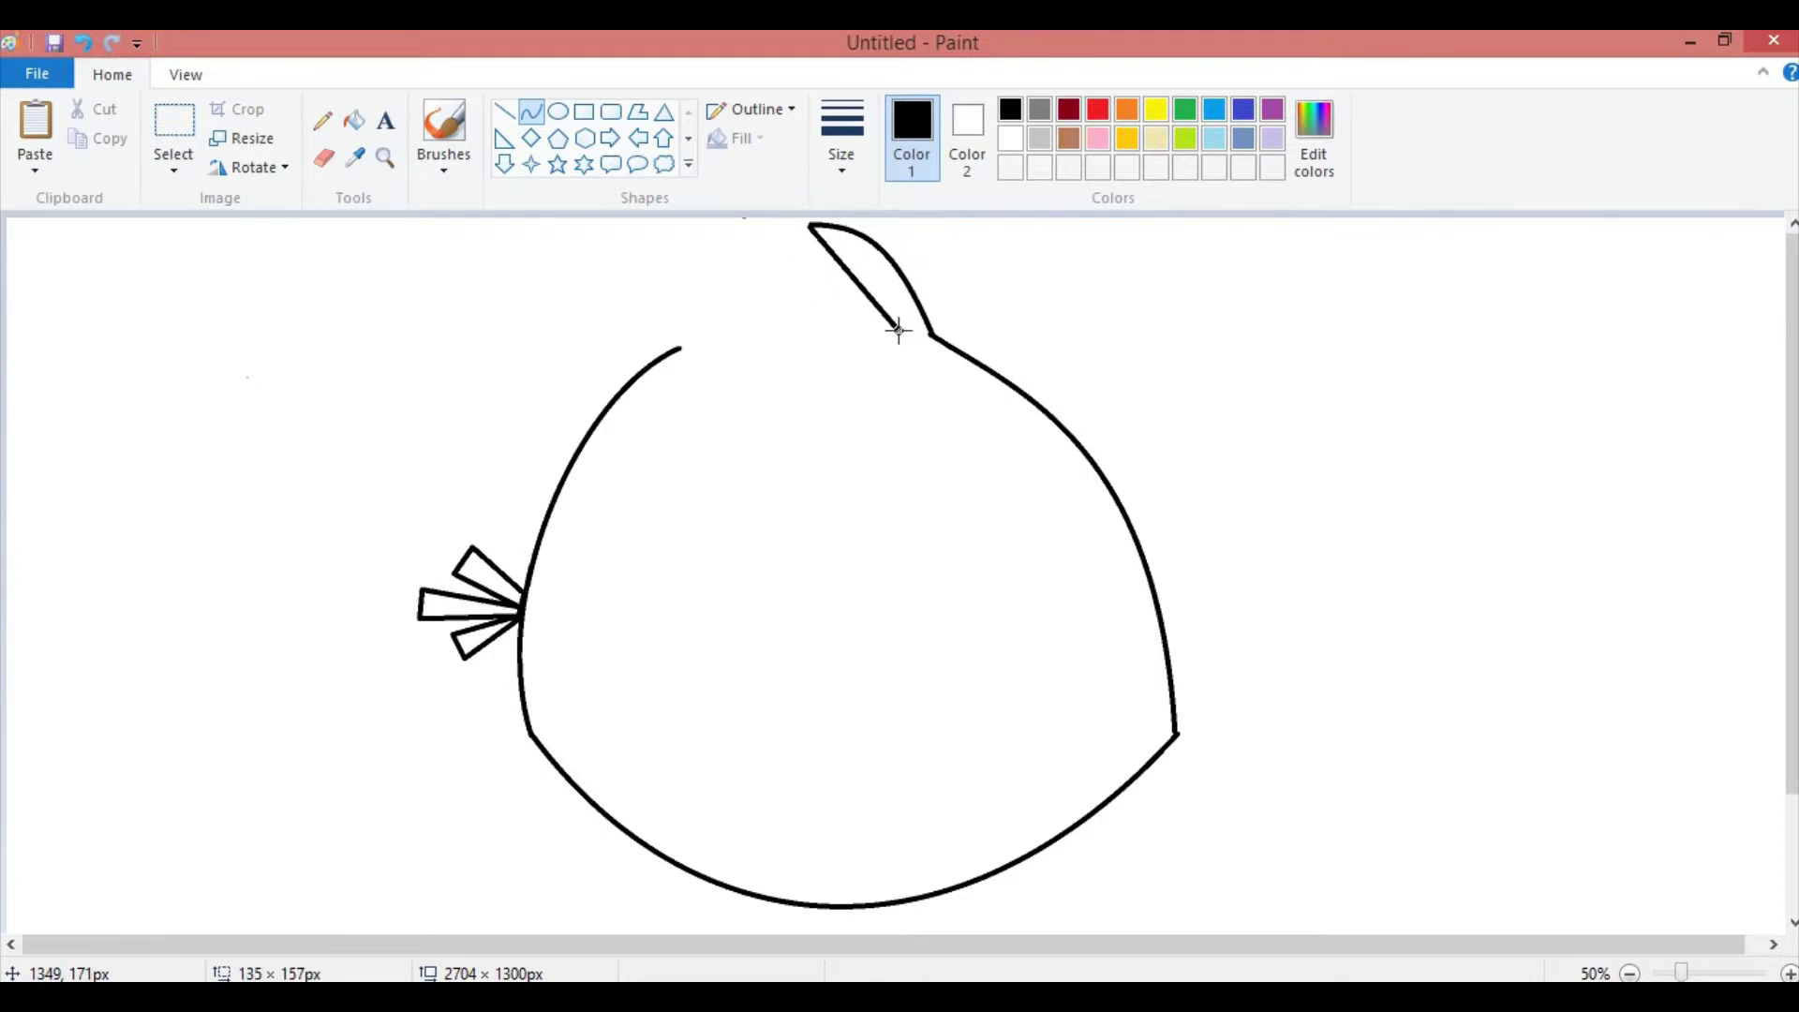
mouse_move(815, 245)
mouse_down()
mouse_move(783, 249)
mouse_move(840, 344)
mouse_up()
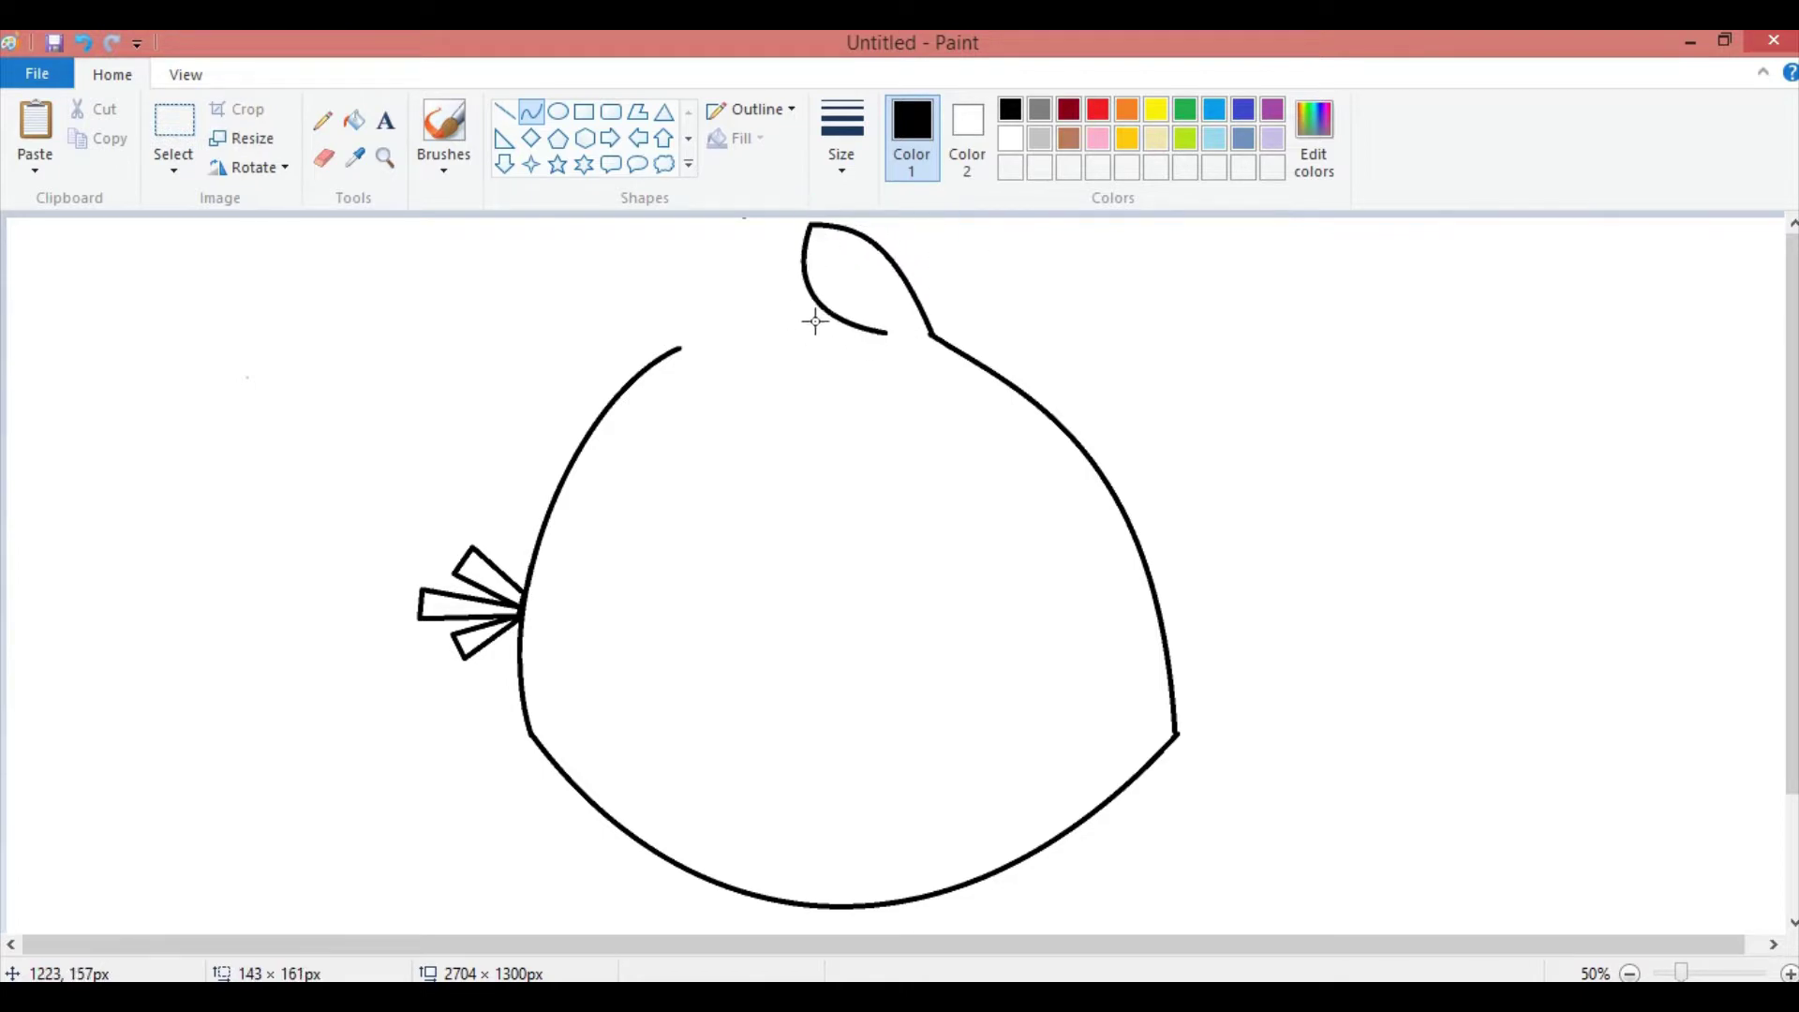
key(ctrl+z)
mouse_move(837, 261)
mouse_down()
mouse_move(847, 228)
mouse_move(900, 257)
mouse_move(904, 229)
mouse_move(783, 220)
mouse_move(883, 322)
mouse_move(799, 310)
mouse_move(787, 225)
mouse_move(835, 325)
mouse_up()
- Draw the left head feather with curves between the body's left side and the right head feather
mouse_move(642, 264)
mouse_down()
mouse_move(847, 321)
mouse_move(754, 256)
mouse_move(654, 261)
mouse_move(755, 293)
mouse_move(947, 269)
mouse_move(630, 272)
mouse_move(786, 340)
mouse_up()
drag(675, 298, 692, 356)
click(890, 304)
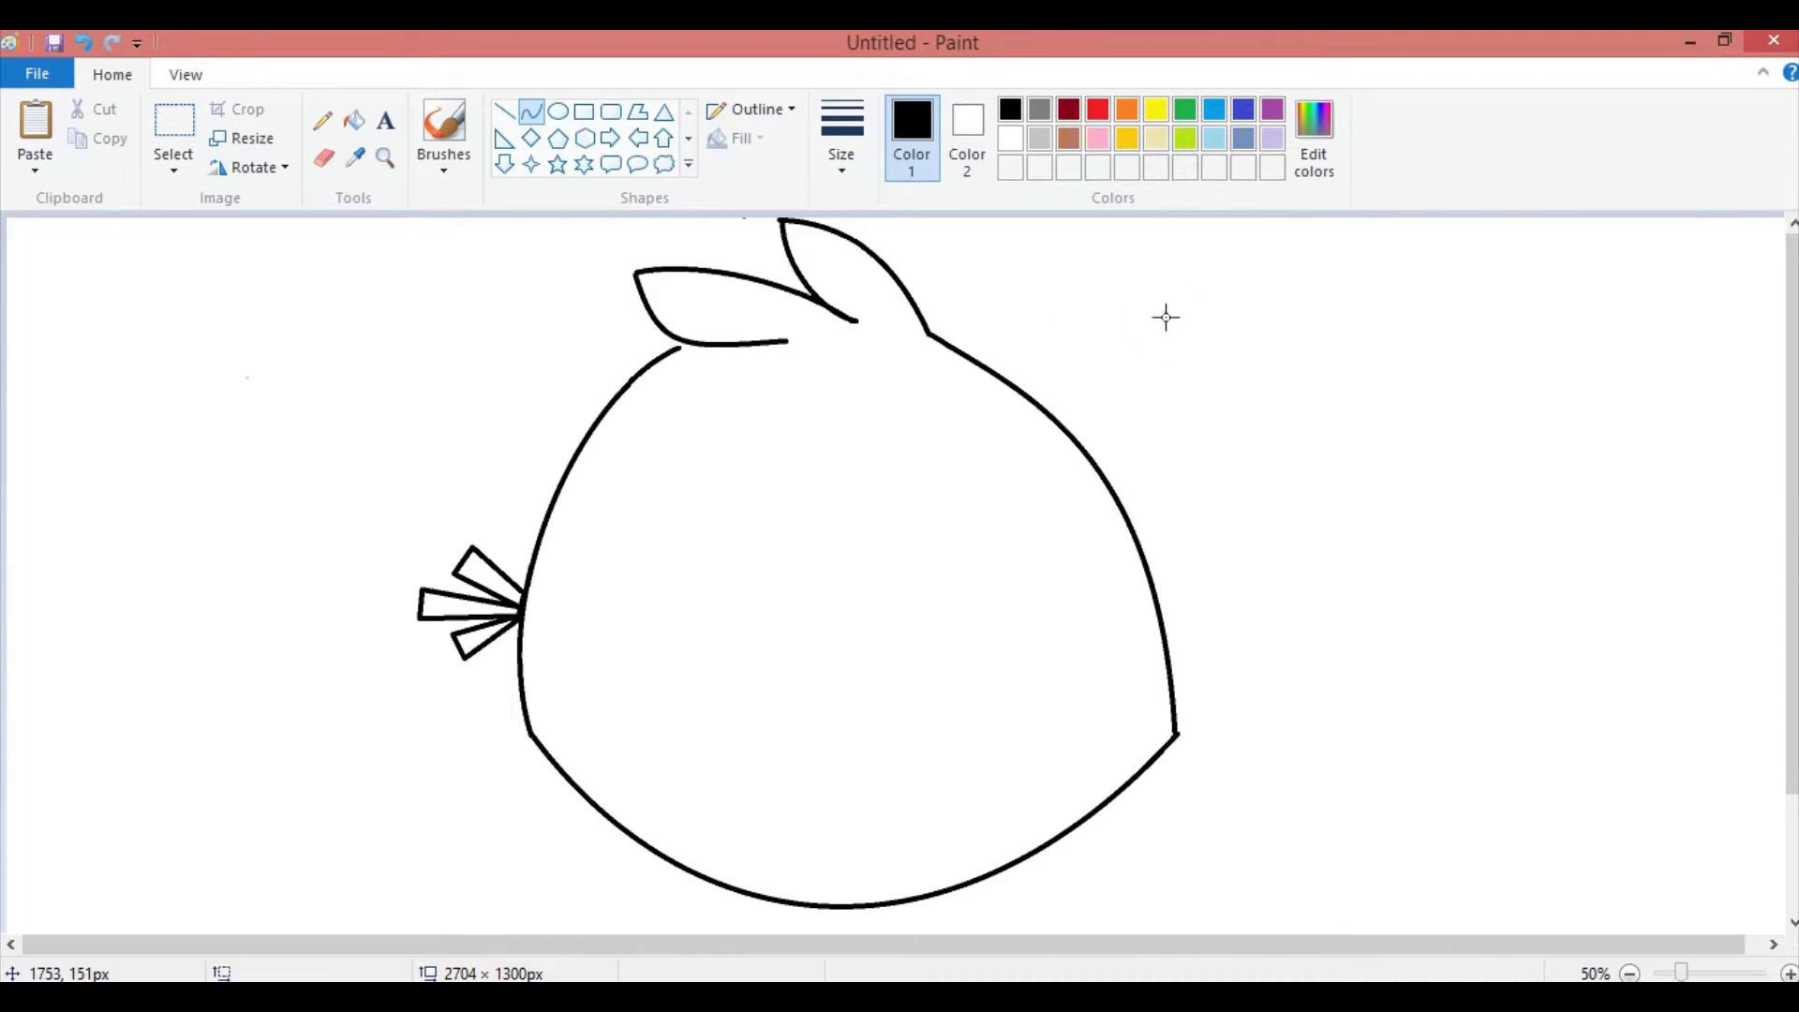
- Switch to the thinnest line and draw an upward-bulging arc across the lower body to outline the belly
click(840, 176)
click(840, 180)
drag(573, 783, 1129, 777)
mouse_move(643, 775)
mouse_down()
mouse_move(946, 690)
mouse_move(908, 602)
mouse_move(907, 624)
mouse_up()
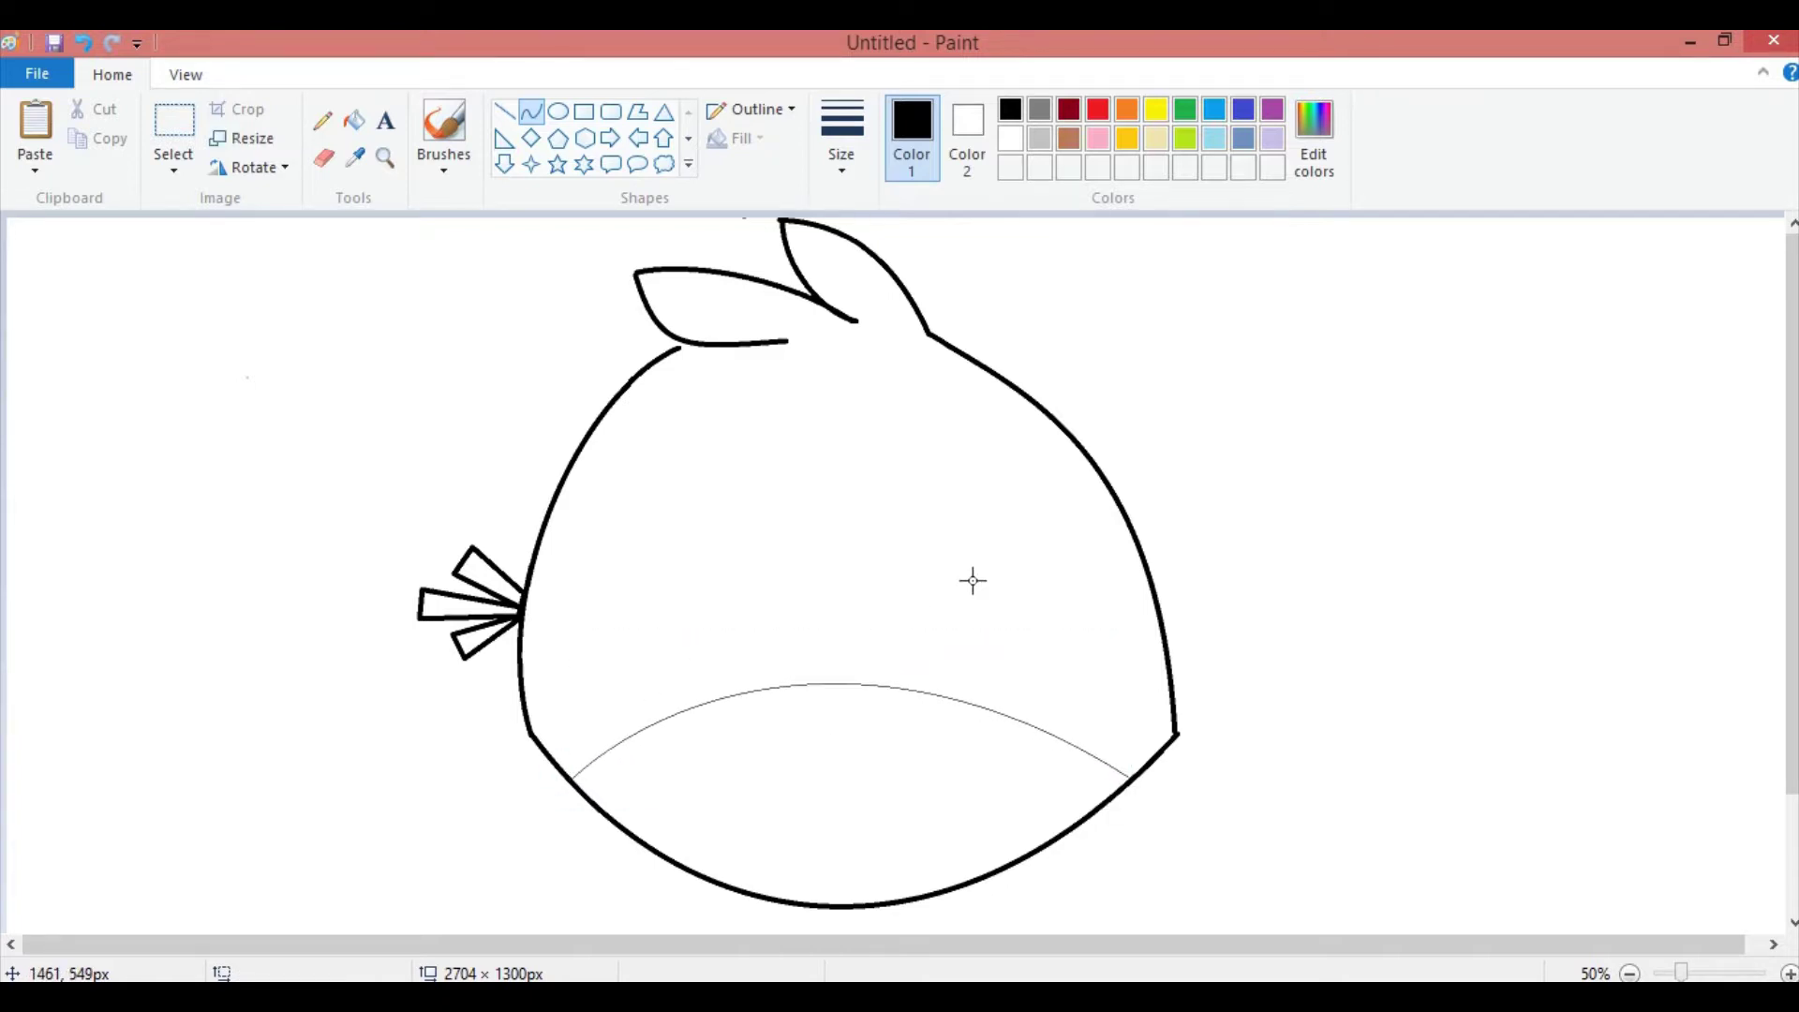
- Return to a thick line and draw the beak's left edge, curving down to a small rounded corner below the belly arc
click(836, 174)
click(847, 356)
mouse_move(880, 559)
mouse_down()
mouse_move(791, 683)
mouse_move(804, 625)
mouse_up()
click(805, 626)
click(1040, 594)
drag(794, 721, 782, 698)
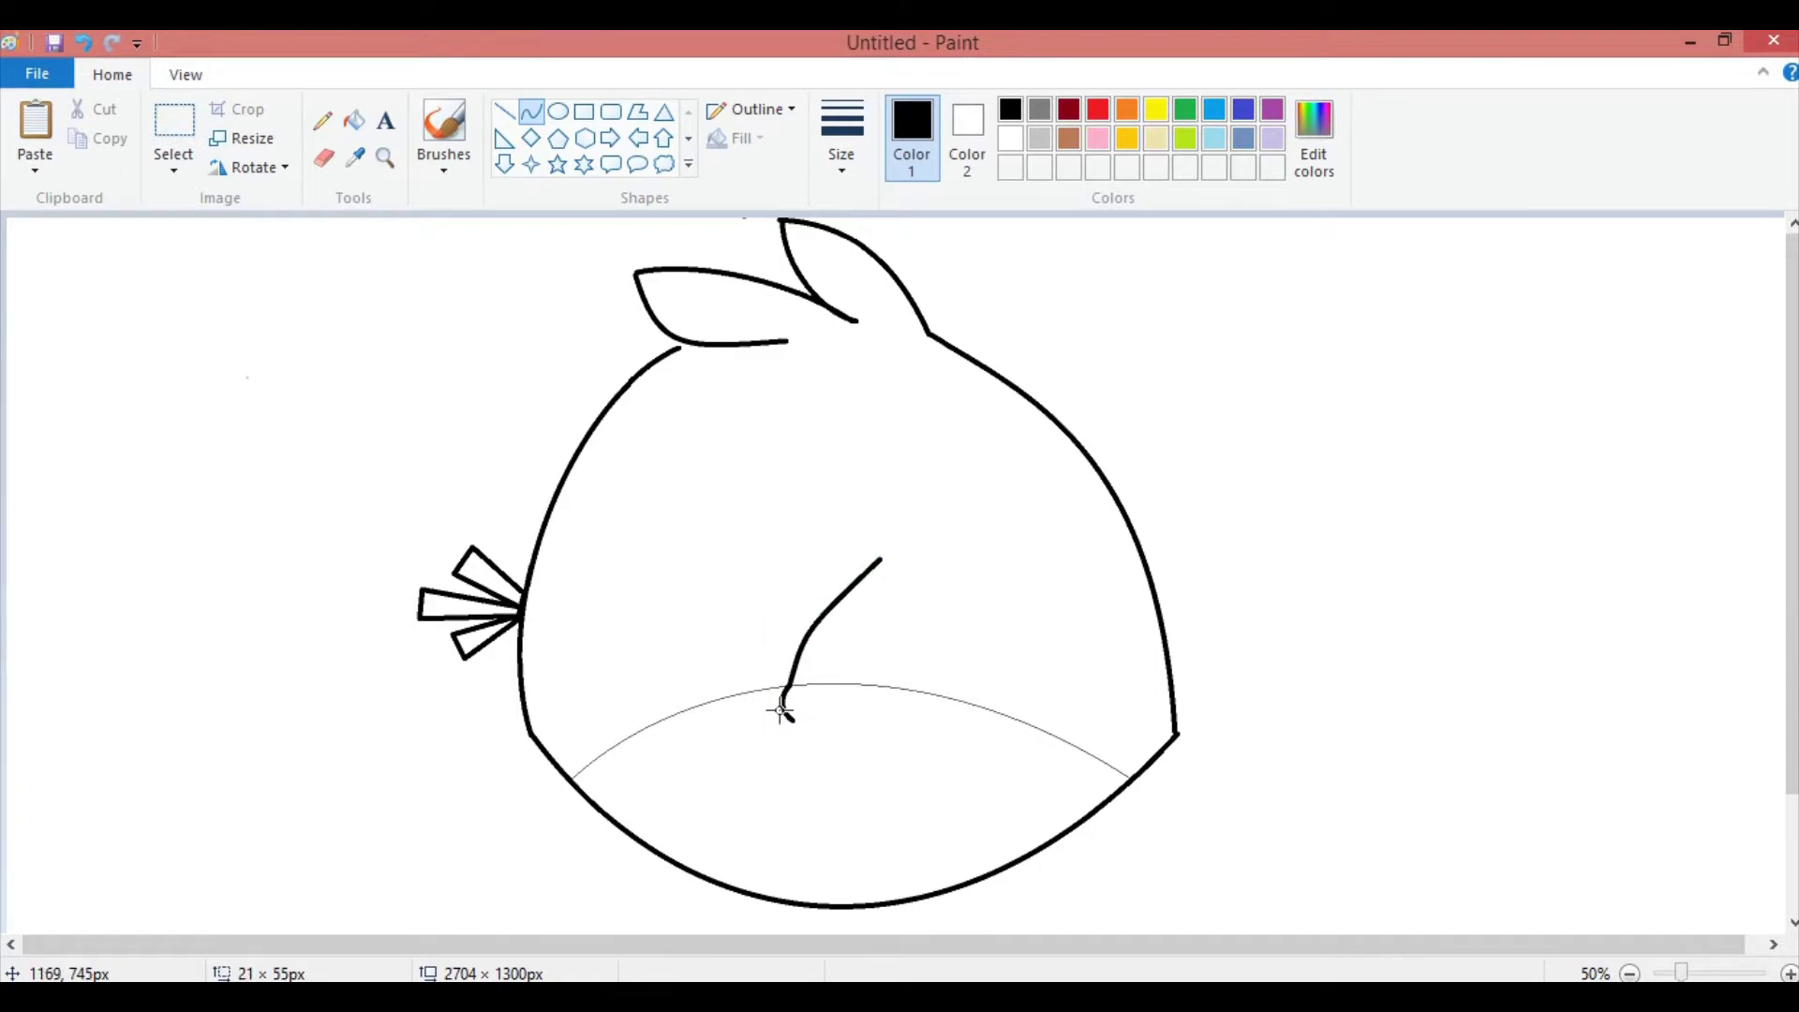
- Draw the lower beak as a closed triangle pointing right from the beak's bottom corner with the Polygon shape
click(638, 113)
drag(783, 710, 850, 769)
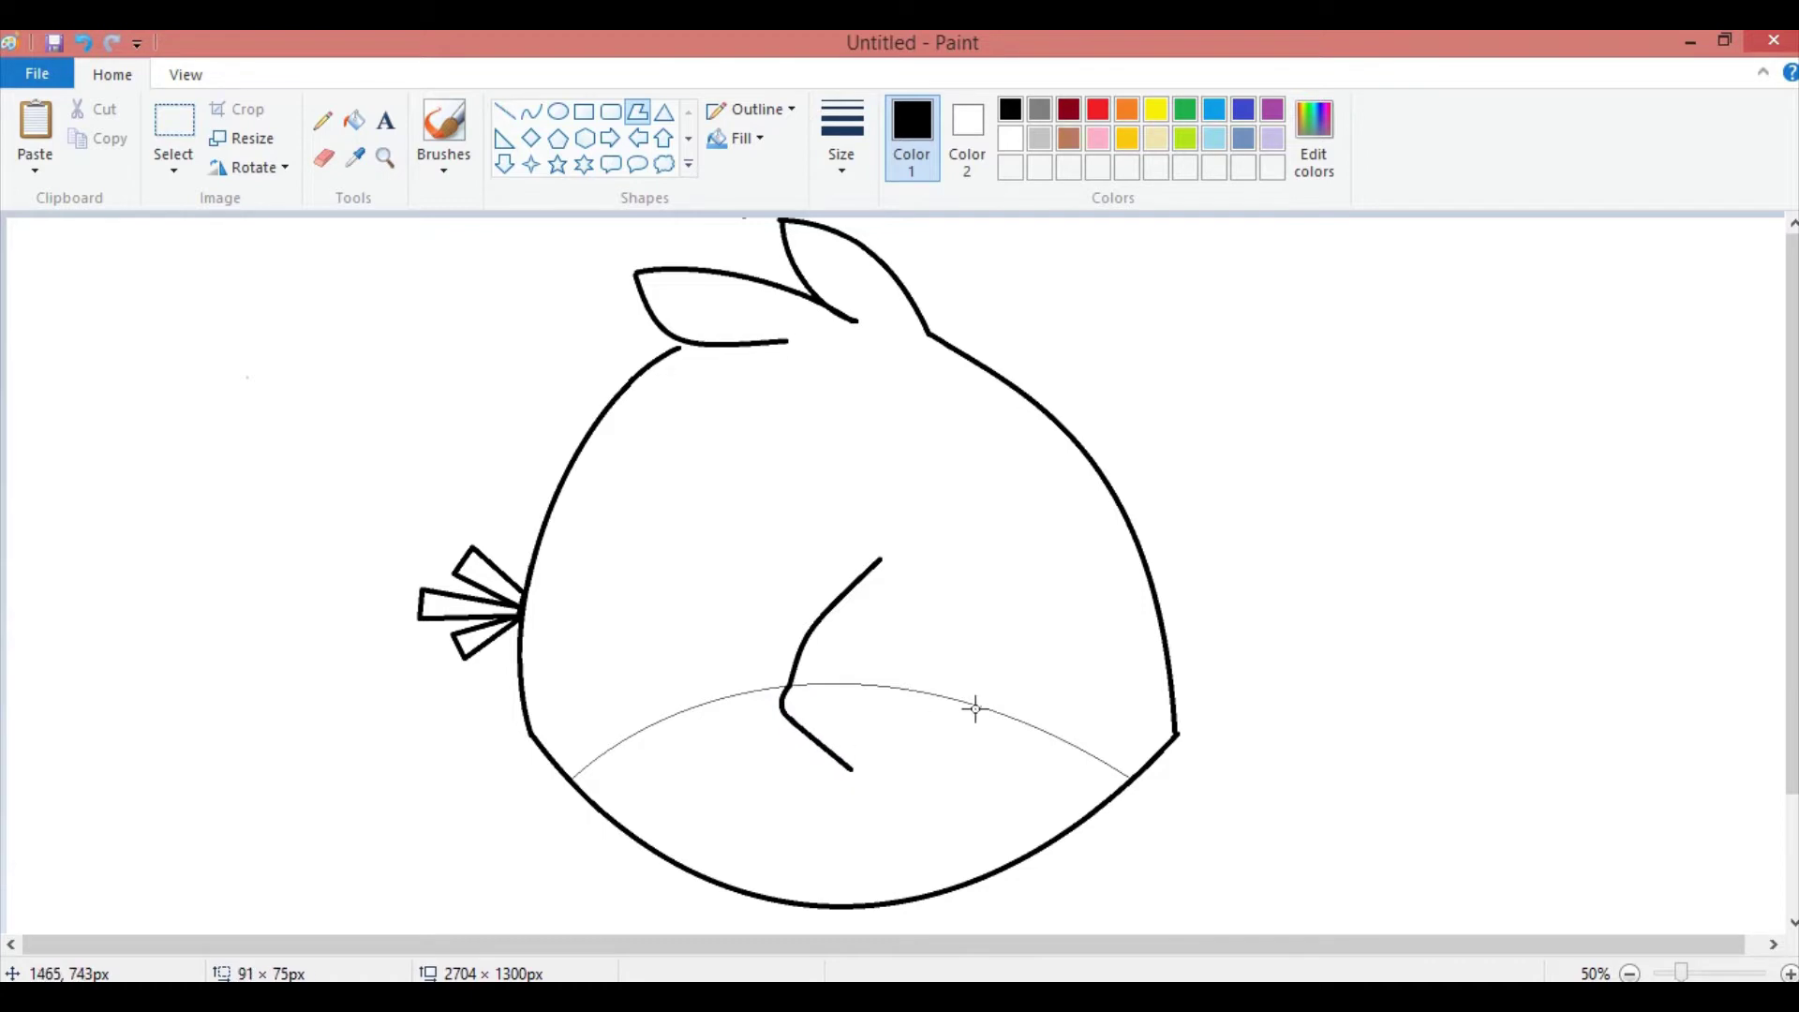
click(1020, 686)
click(785, 715)
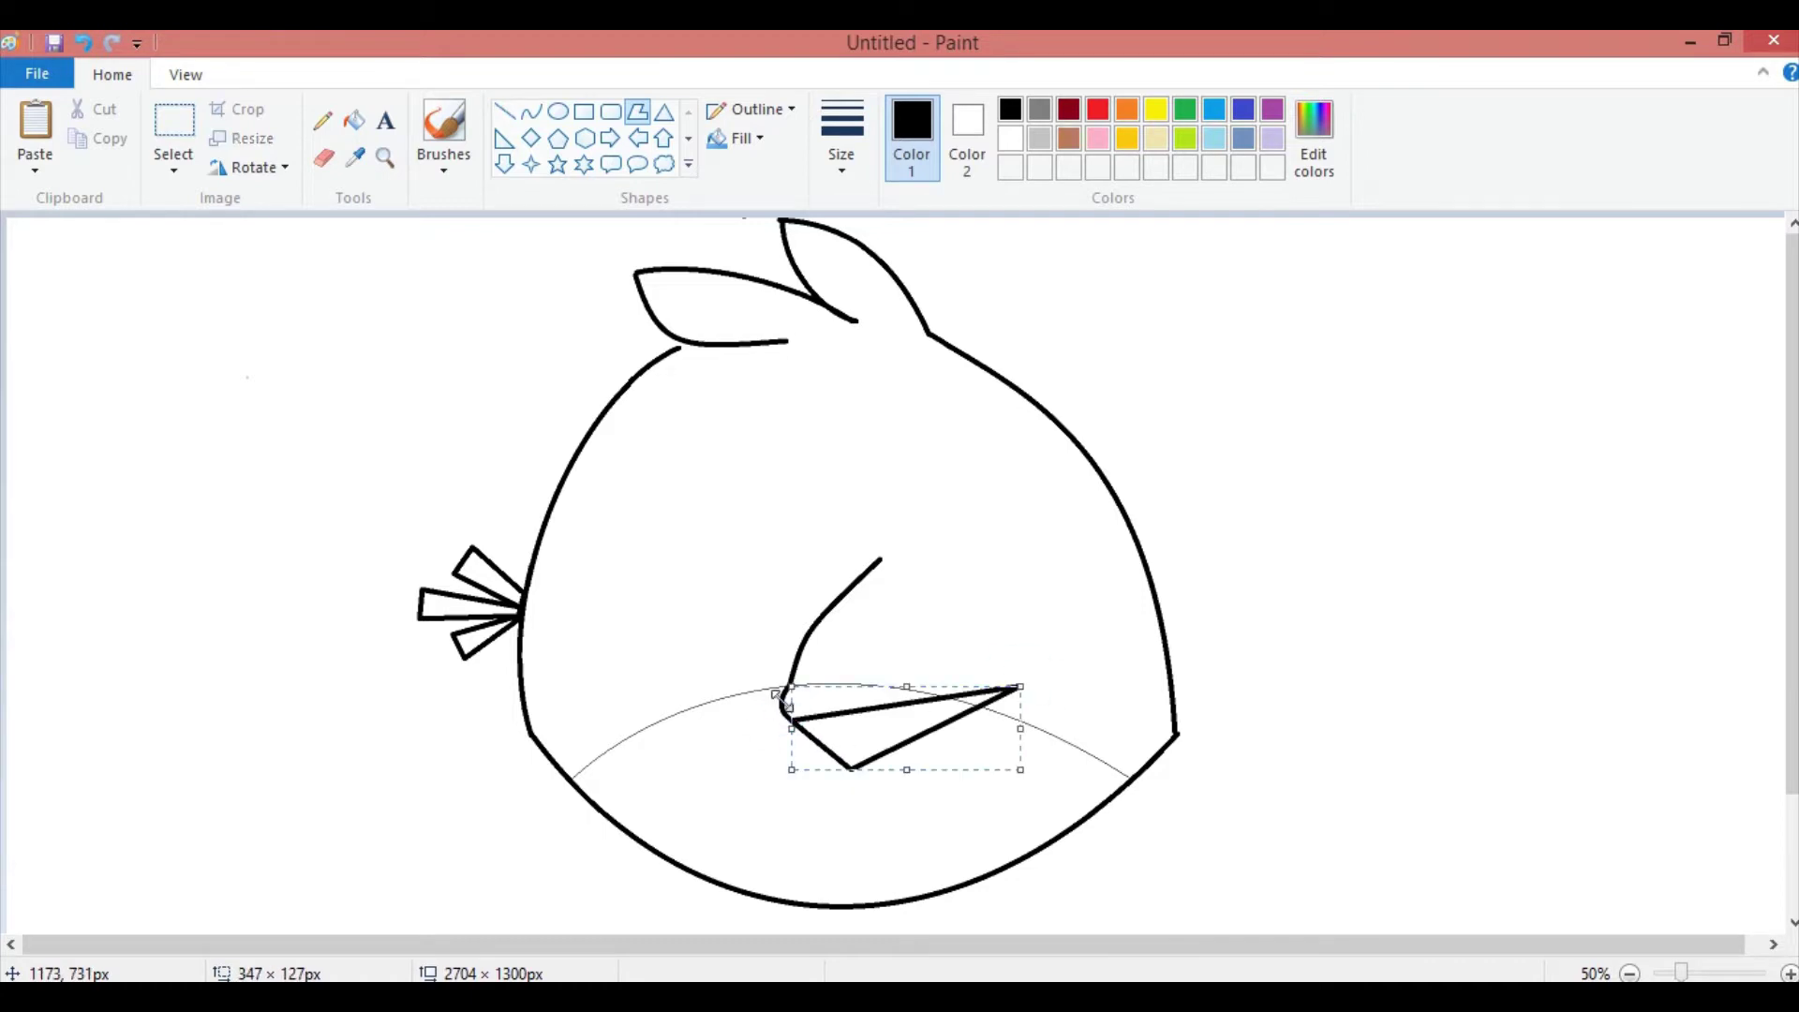
click(531, 111)
drag(881, 559, 1020, 686)
mouse_move(936, 610)
mouse_down()
mouse_move(996, 643)
mouse_move(1024, 629)
mouse_up()
key(ctrl+z)
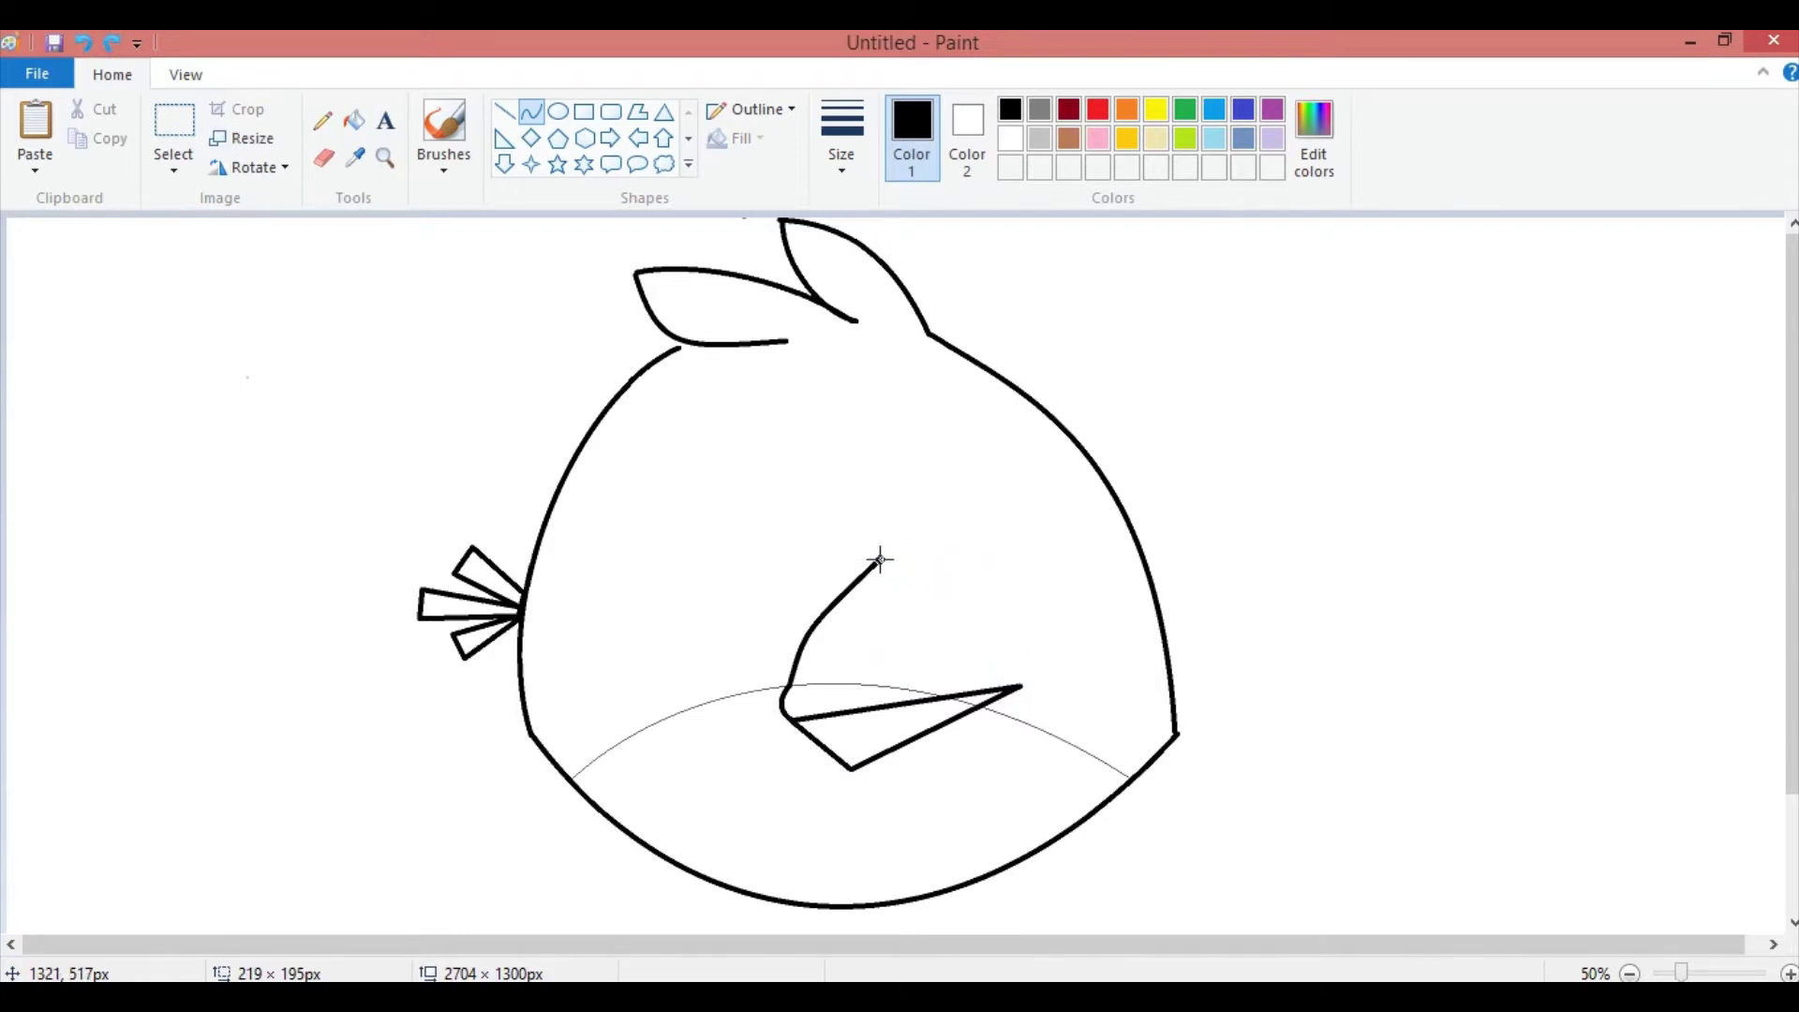
mouse_move(883, 558)
mouse_down()
mouse_move(1105, 748)
mouse_move(1110, 726)
mouse_up()
click(973, 573)
click(1059, 665)
click(1149, 522)
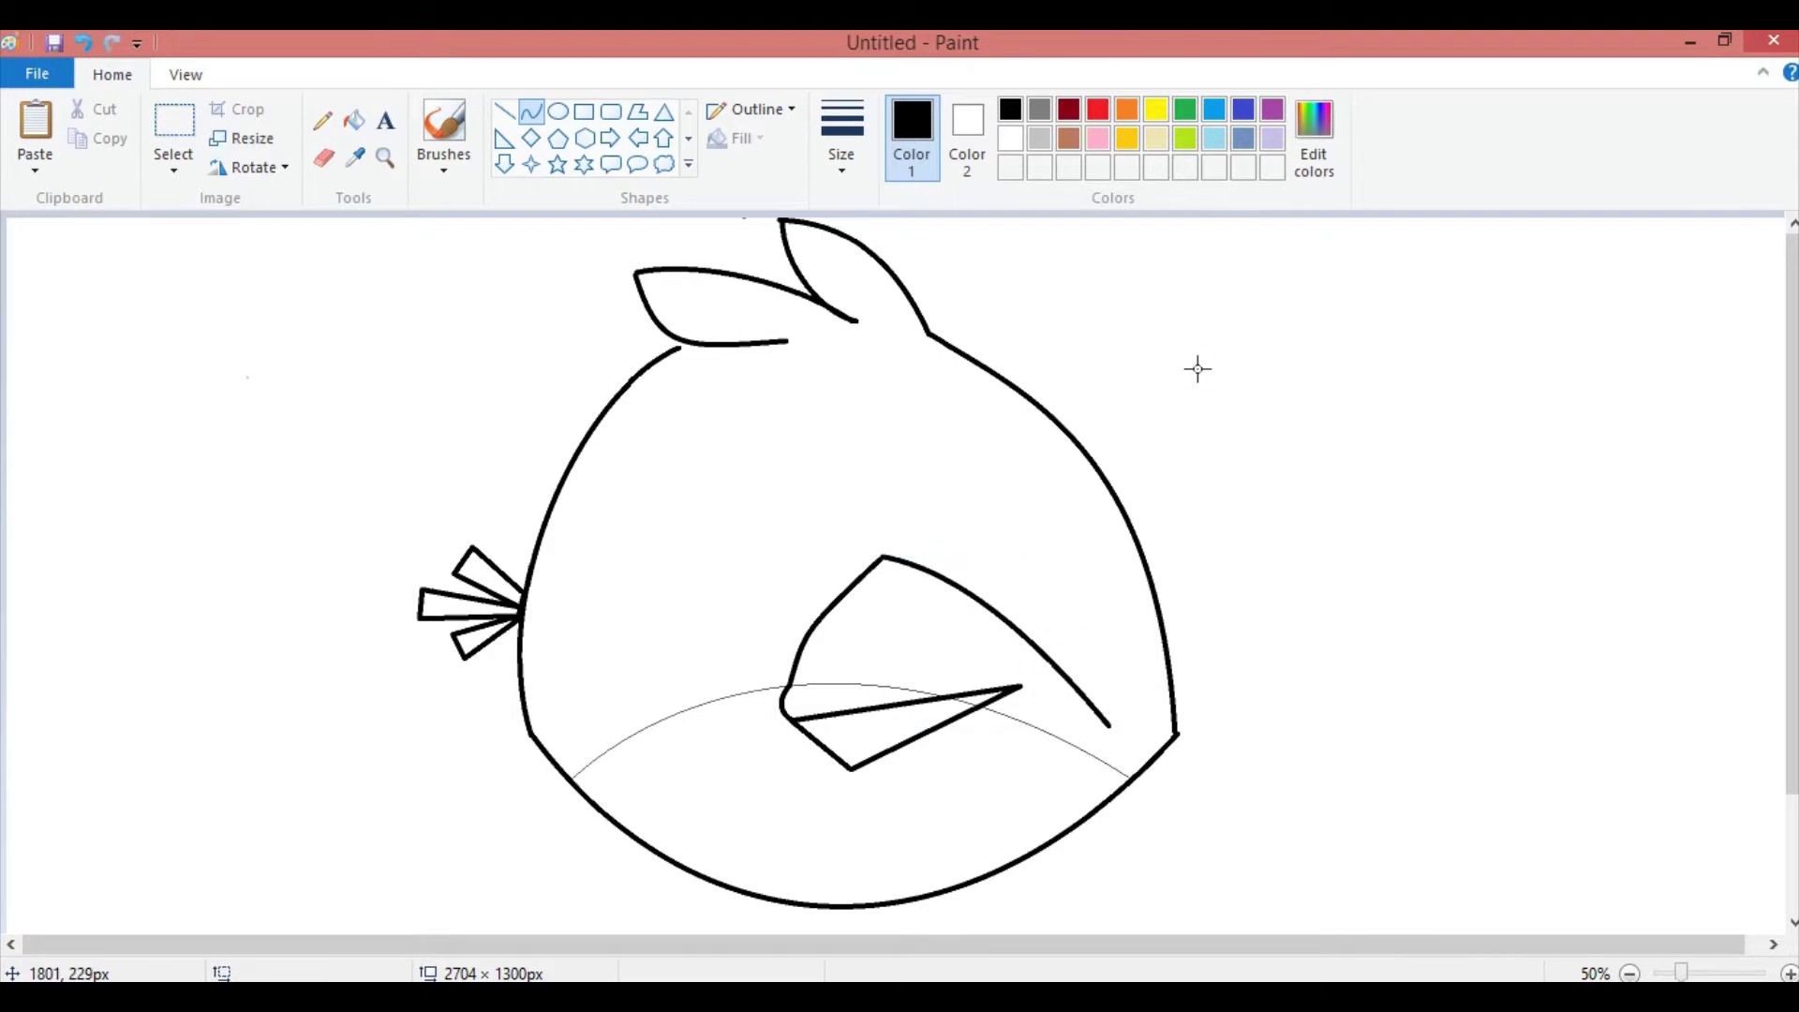
key(ctrl+z)
key(super+c)
- Draw the upper beak's curved top down to its right tip and close it underneath with a gently curved line
mouse_move(887, 565)
mouse_down()
mouse_move(1158, 732)
mouse_move(1134, 694)
mouse_up()
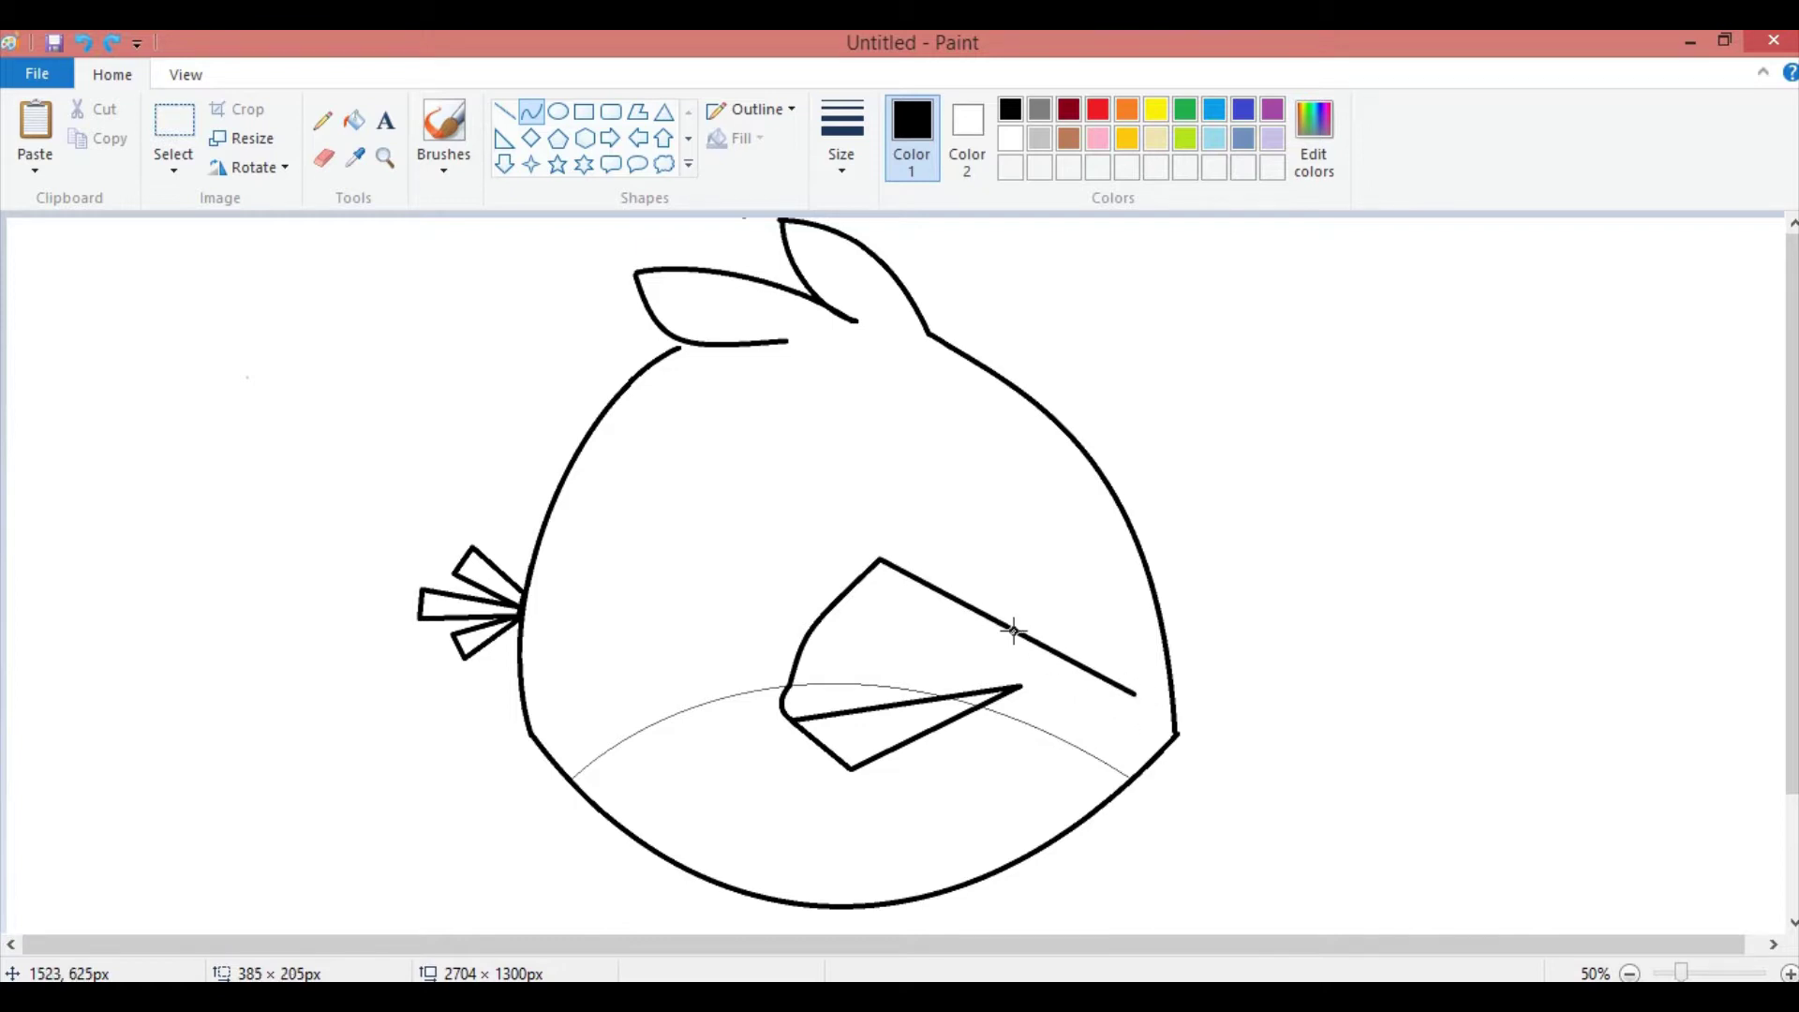
mouse_move(949, 592)
mouse_down()
mouse_move(964, 574)
mouse_move(1140, 623)
mouse_up()
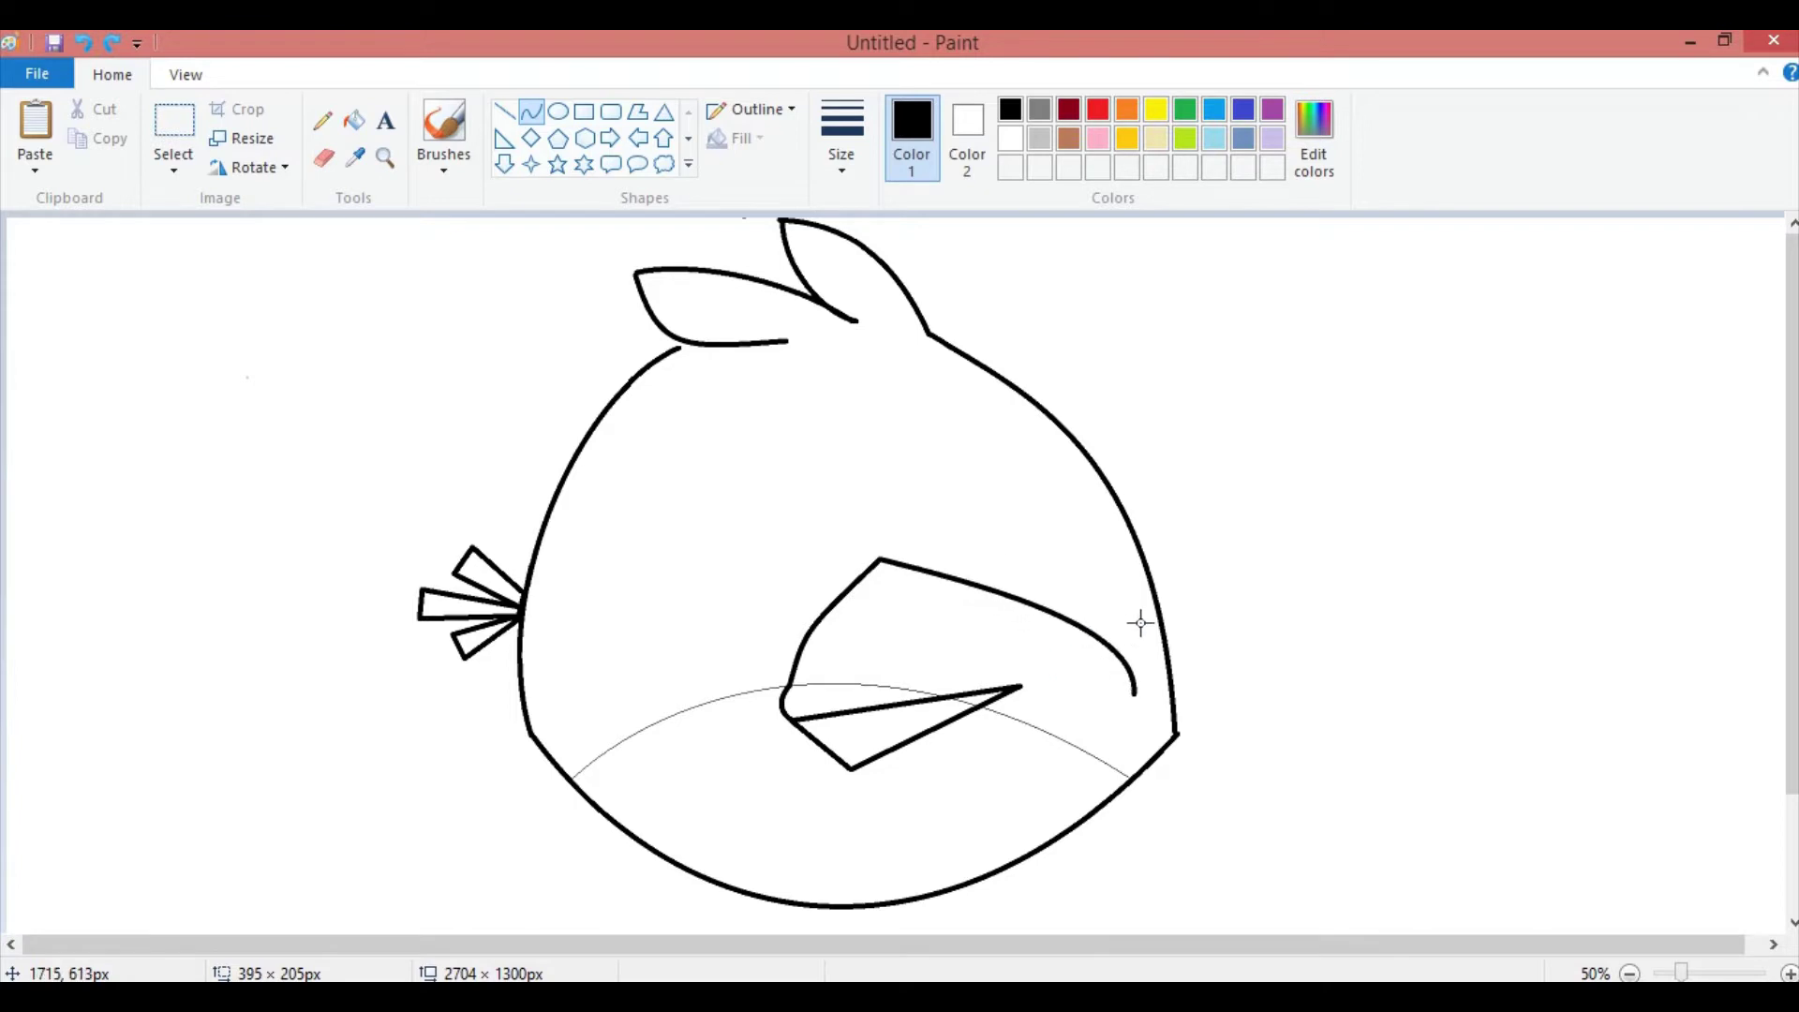
click(1140, 623)
mouse_move(791, 683)
mouse_down()
mouse_move(708, 674)
mouse_move(1108, 655)
mouse_move(1136, 694)
mouse_move(936, 677)
mouse_move(1112, 665)
mouse_up()
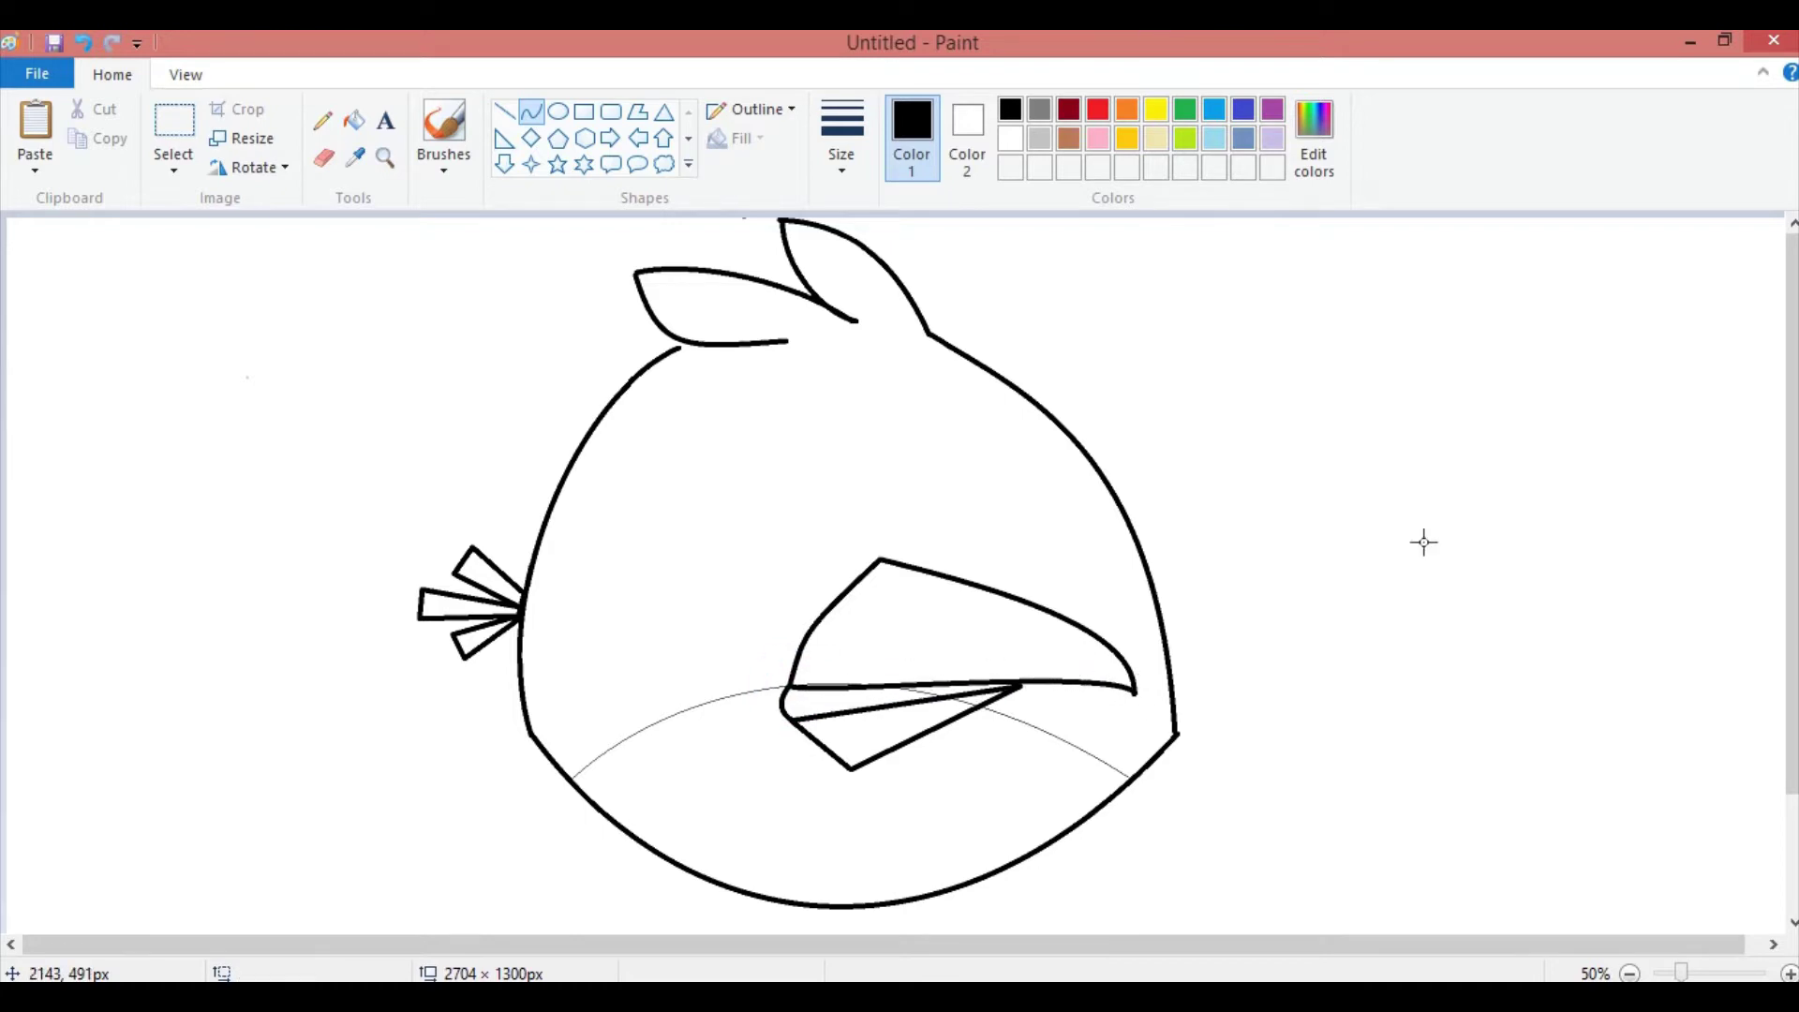
click(165, 133)
drag(744, 610, 1165, 699)
drag(780, 556, 1141, 739)
click(1307, 579)
click(792, 623)
drag(783, 662, 1026, 573)
drag(1027, 572, 1025, 624)
key(ctrl+z)
- Select the whole beak with a rectangular selection and nudge it very slightly down and left
drag(738, 558, 1139, 779)
drag(939, 661, 937, 661)
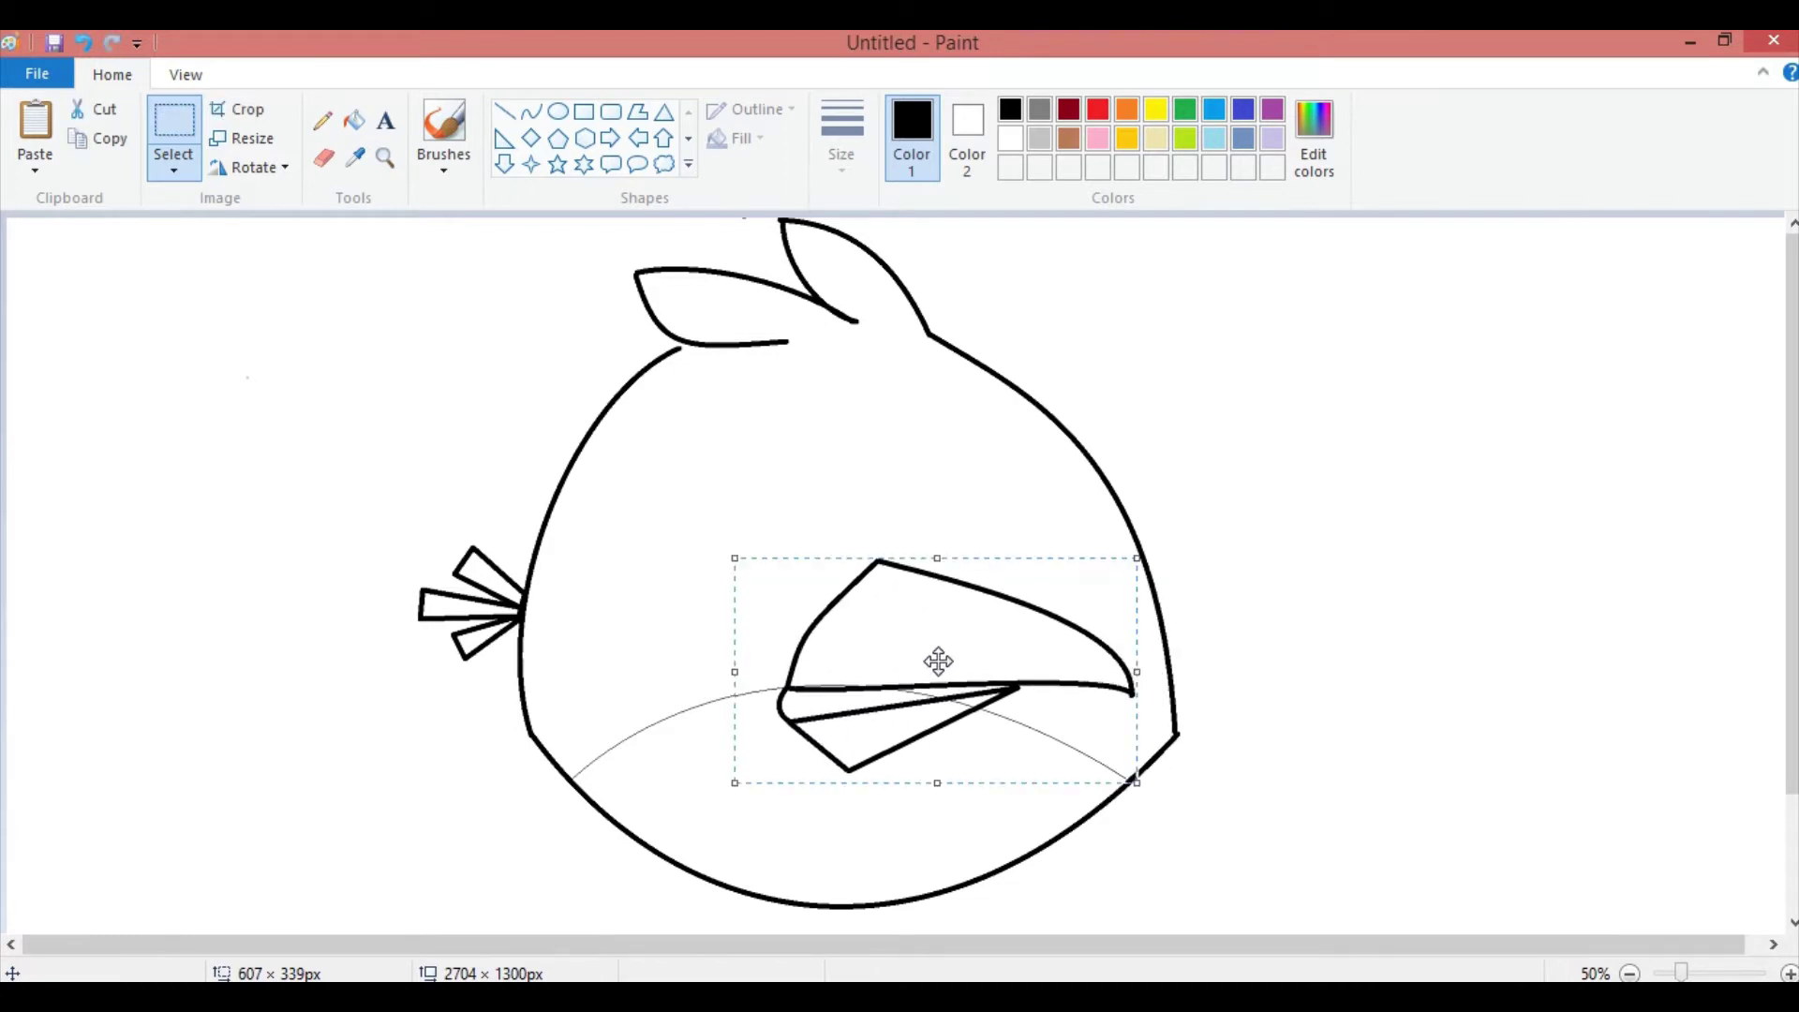
click(1427, 584)
- Draw an ellipse for the left eye above the beak and undo the separately drawn right-eye ellipses
click(557, 112)
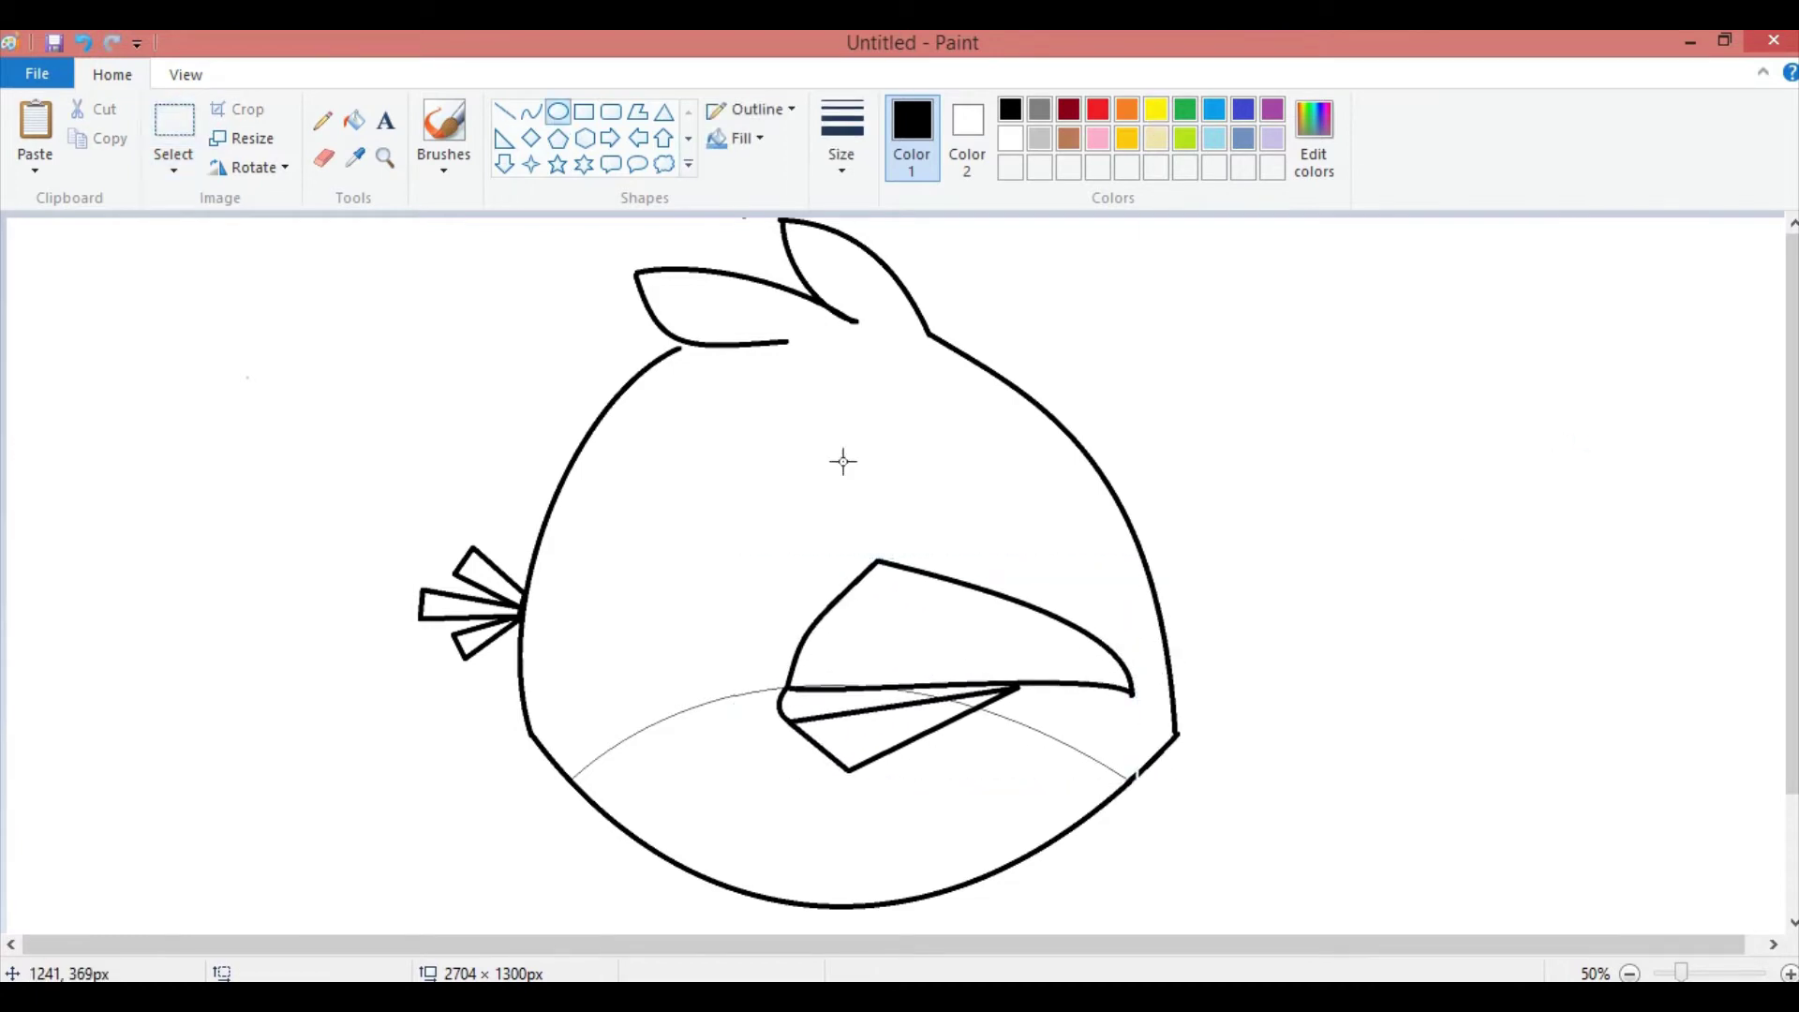
drag(764, 463, 873, 552)
mouse_move(866, 473)
mouse_down()
mouse_move(975, 526)
mouse_move(809, 432)
mouse_move(980, 544)
mouse_up()
key(ctrl+z)
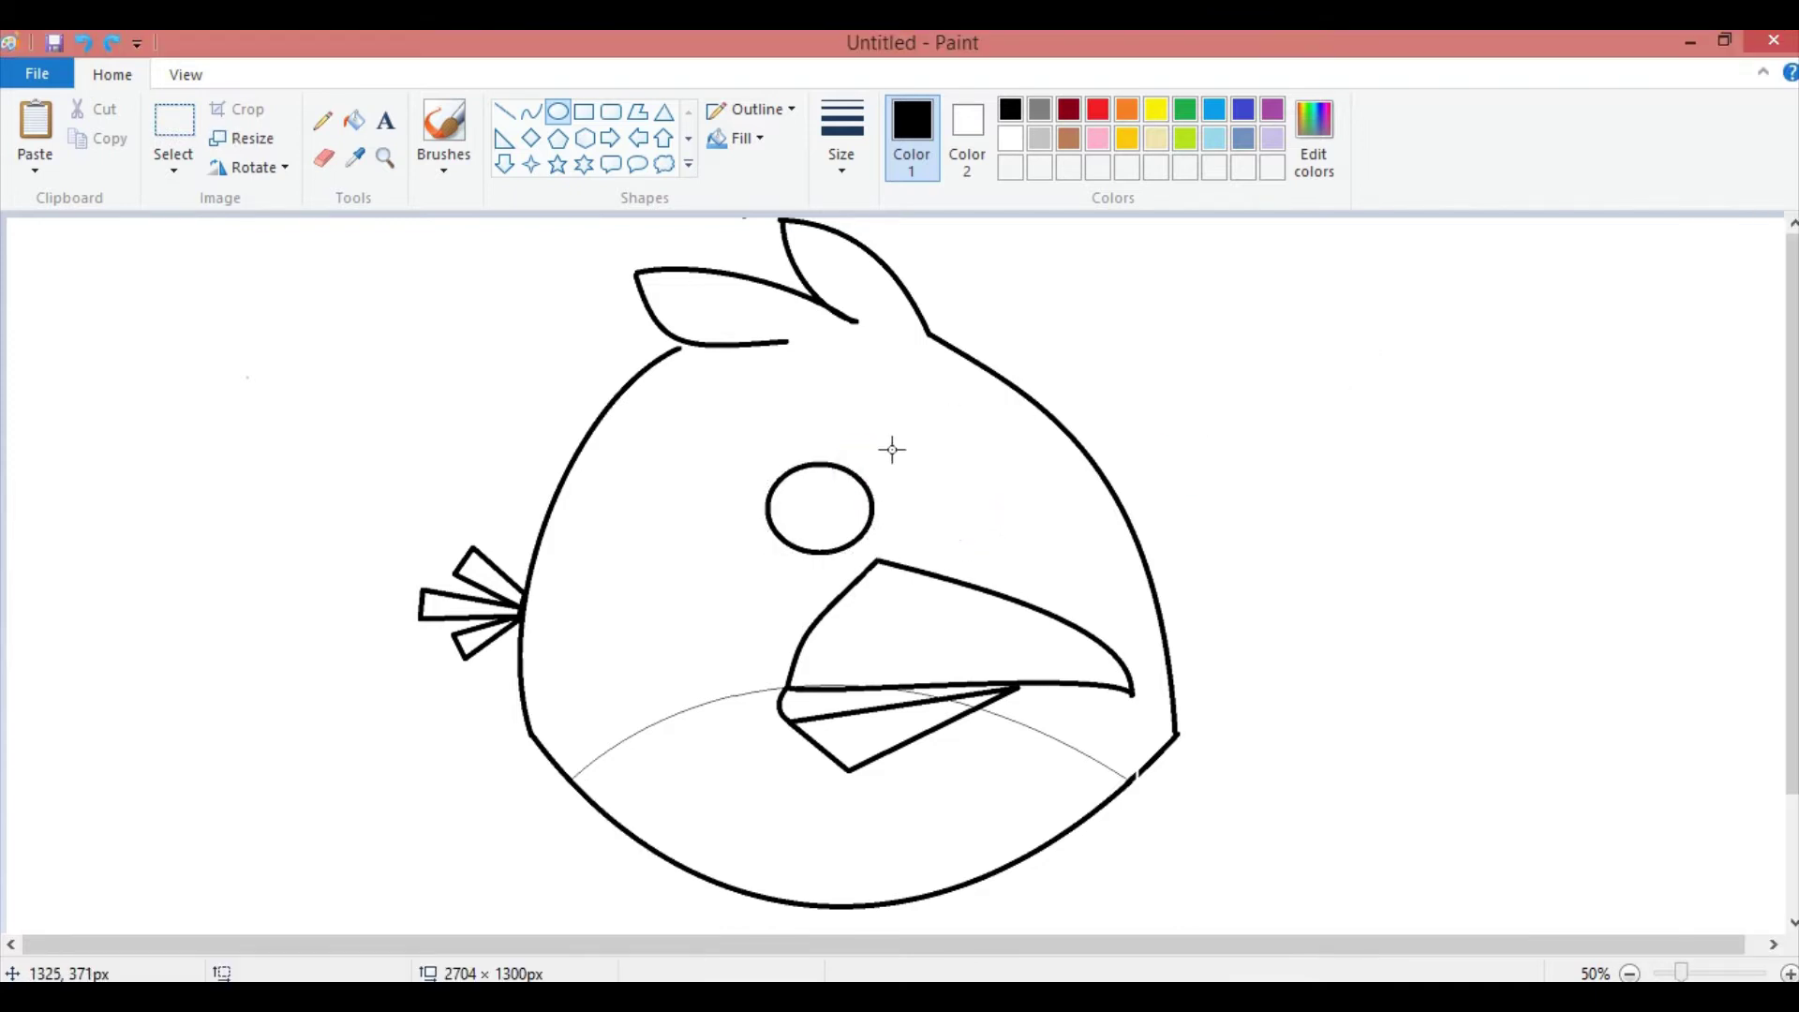
drag(883, 461, 982, 551)
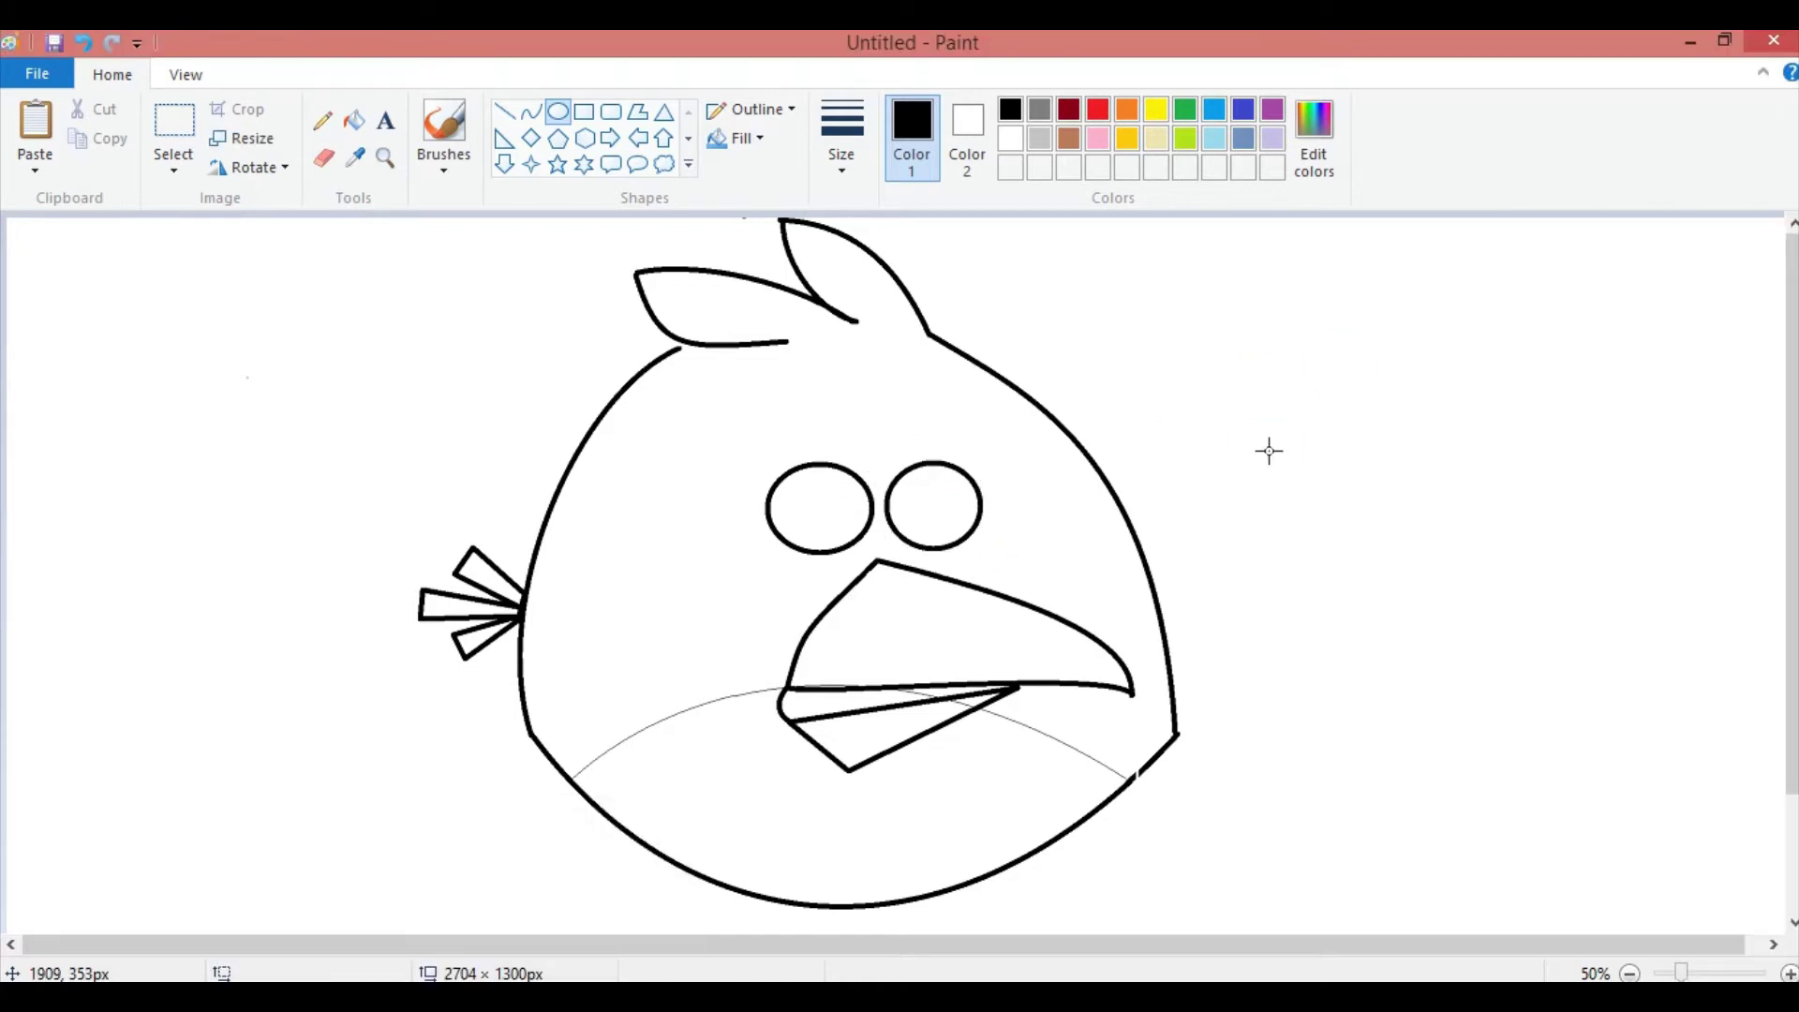
key(ctrl+z)
- Copy the left eye and place the pasted duplicate directly to its right as the second eye
click(173, 126)
drag(727, 448, 884, 554)
key(ctrl+c)
key(ctrl+v)
drag(56, 276, 914, 511)
right_click(972, 493)
click(174, 171)
click(225, 399)
drag(706, 455, 1039, 559)
drag(867, 504, 870, 517)
drag(1042, 520, 1067, 521)
mouse_move(709, 521)
mouse_down()
mouse_move(664, 520)
mouse_move(860, 534)
mouse_up()
click(1253, 396)
click(531, 111)
key(ctrl+z)
mouse_move(747, 549)
mouse_down()
mouse_move(852, 548)
mouse_move(775, 537)
mouse_move(845, 551)
mouse_move(780, 544)
mouse_move(820, 539)
mouse_move(764, 571)
mouse_move(787, 552)
mouse_up()
key(ctrl+z)
key(ctrl+z)
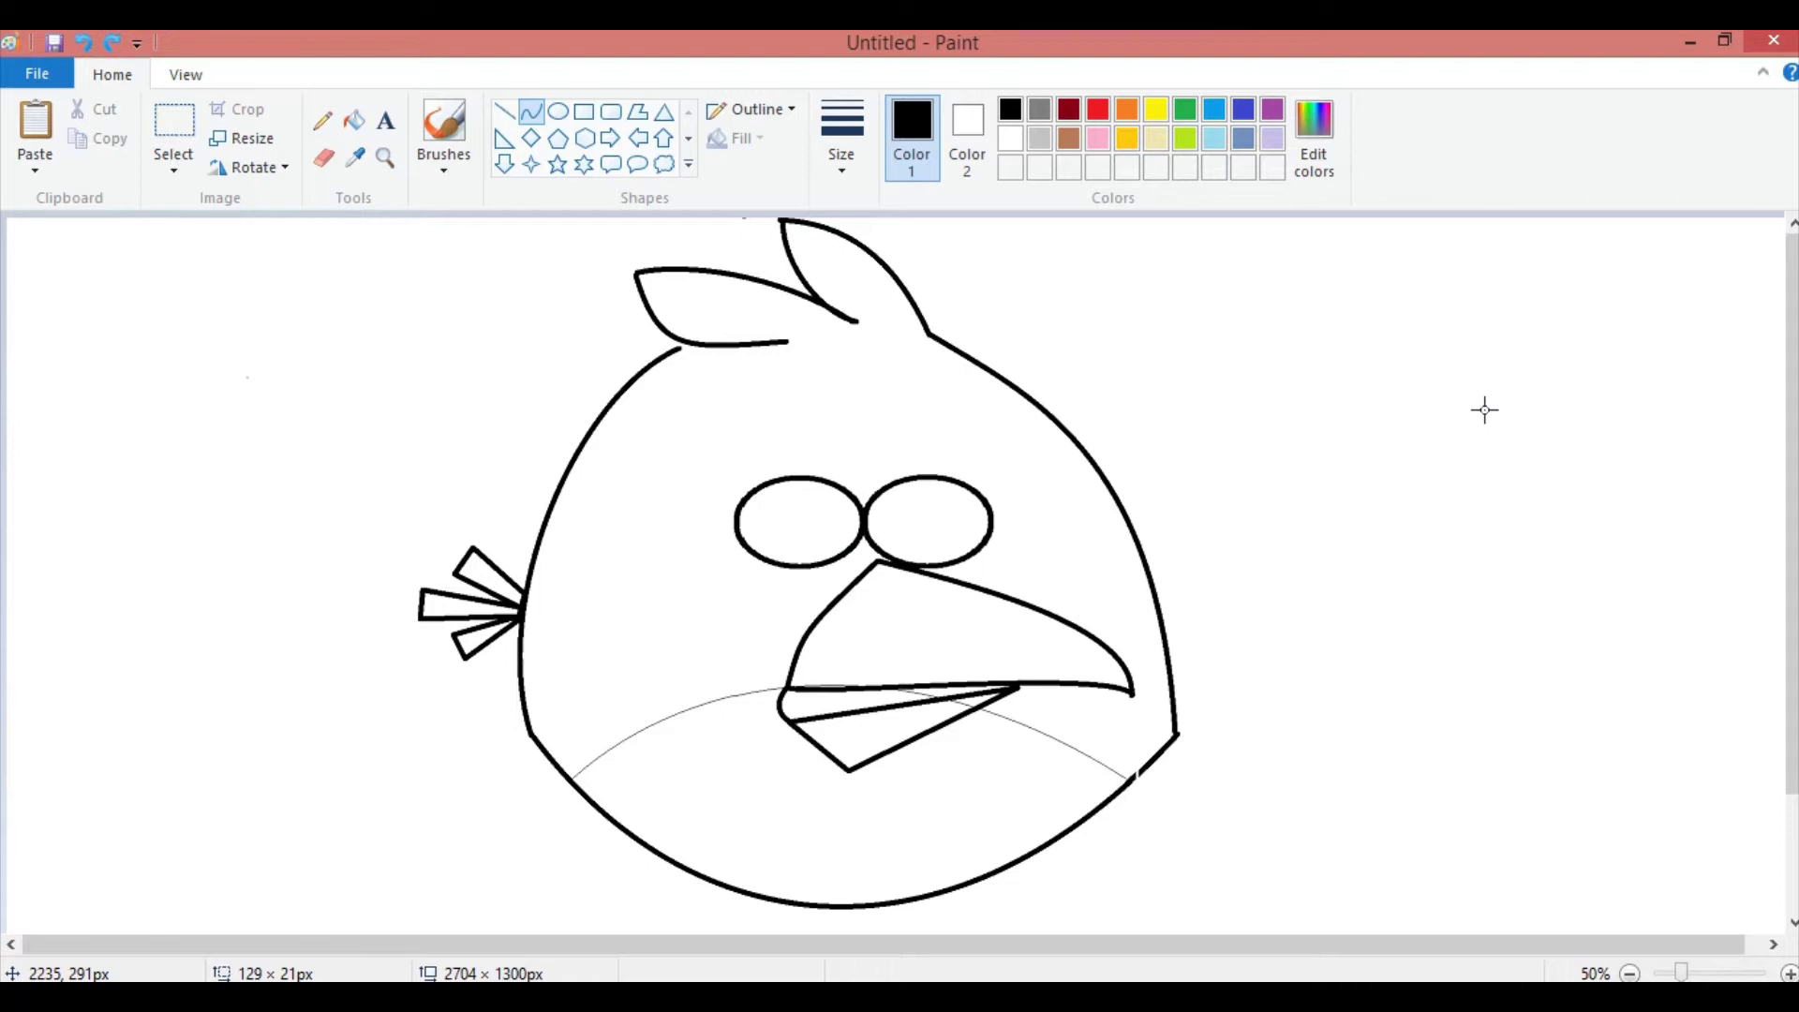
key(ctrl+z)
- Select both eyes together and move them slightly down so they rest against the top of the beak
click(174, 163)
click(247, 234)
mouse_move(722, 449)
mouse_down()
mouse_move(1019, 535)
mouse_move(1021, 558)
mouse_up()
mouse_move(869, 521)
mouse_down()
mouse_move(882, 534)
mouse_move(867, 536)
mouse_up()
right_click(868, 535)
mouse_move(1034, 768)
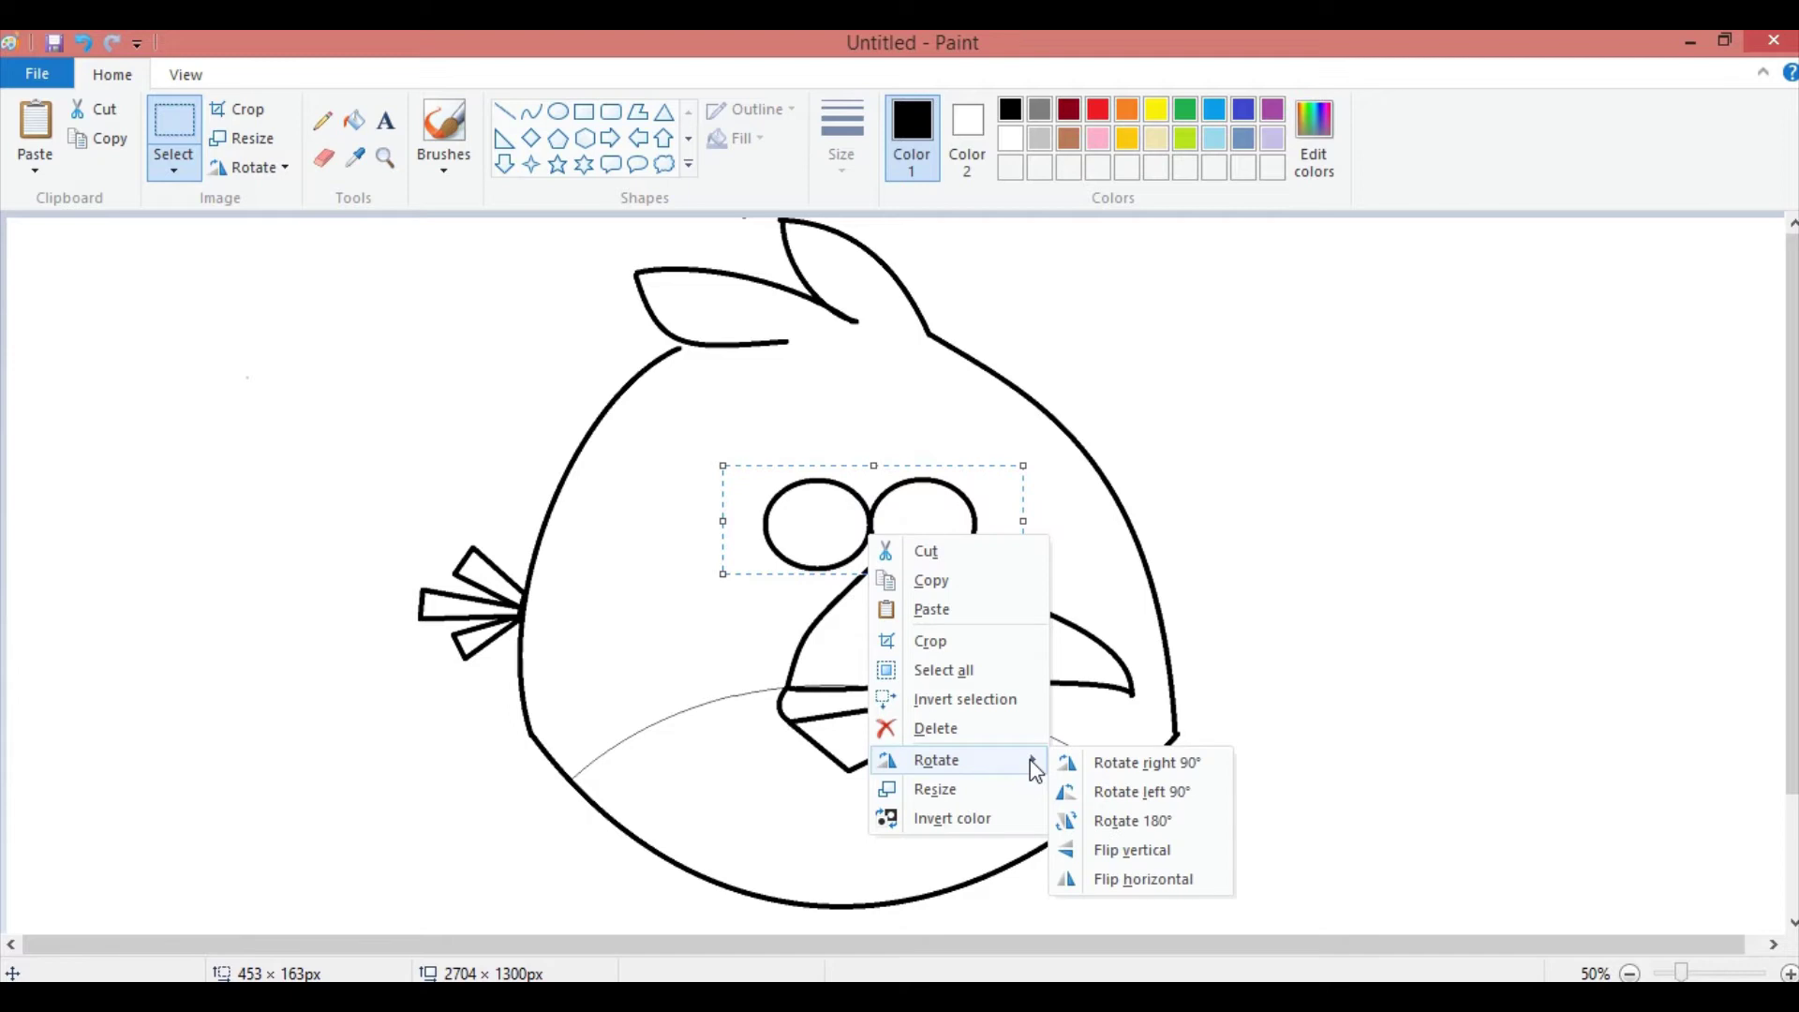
click(1254, 492)
- Set the secondary color to black and draw a small ellipse inside each eye as a pupil
click(967, 139)
click(1010, 109)
click(558, 111)
mouse_move(802, 512)
mouse_down()
mouse_move(843, 541)
mouse_move(948, 541)
mouse_up()
click(1257, 474)
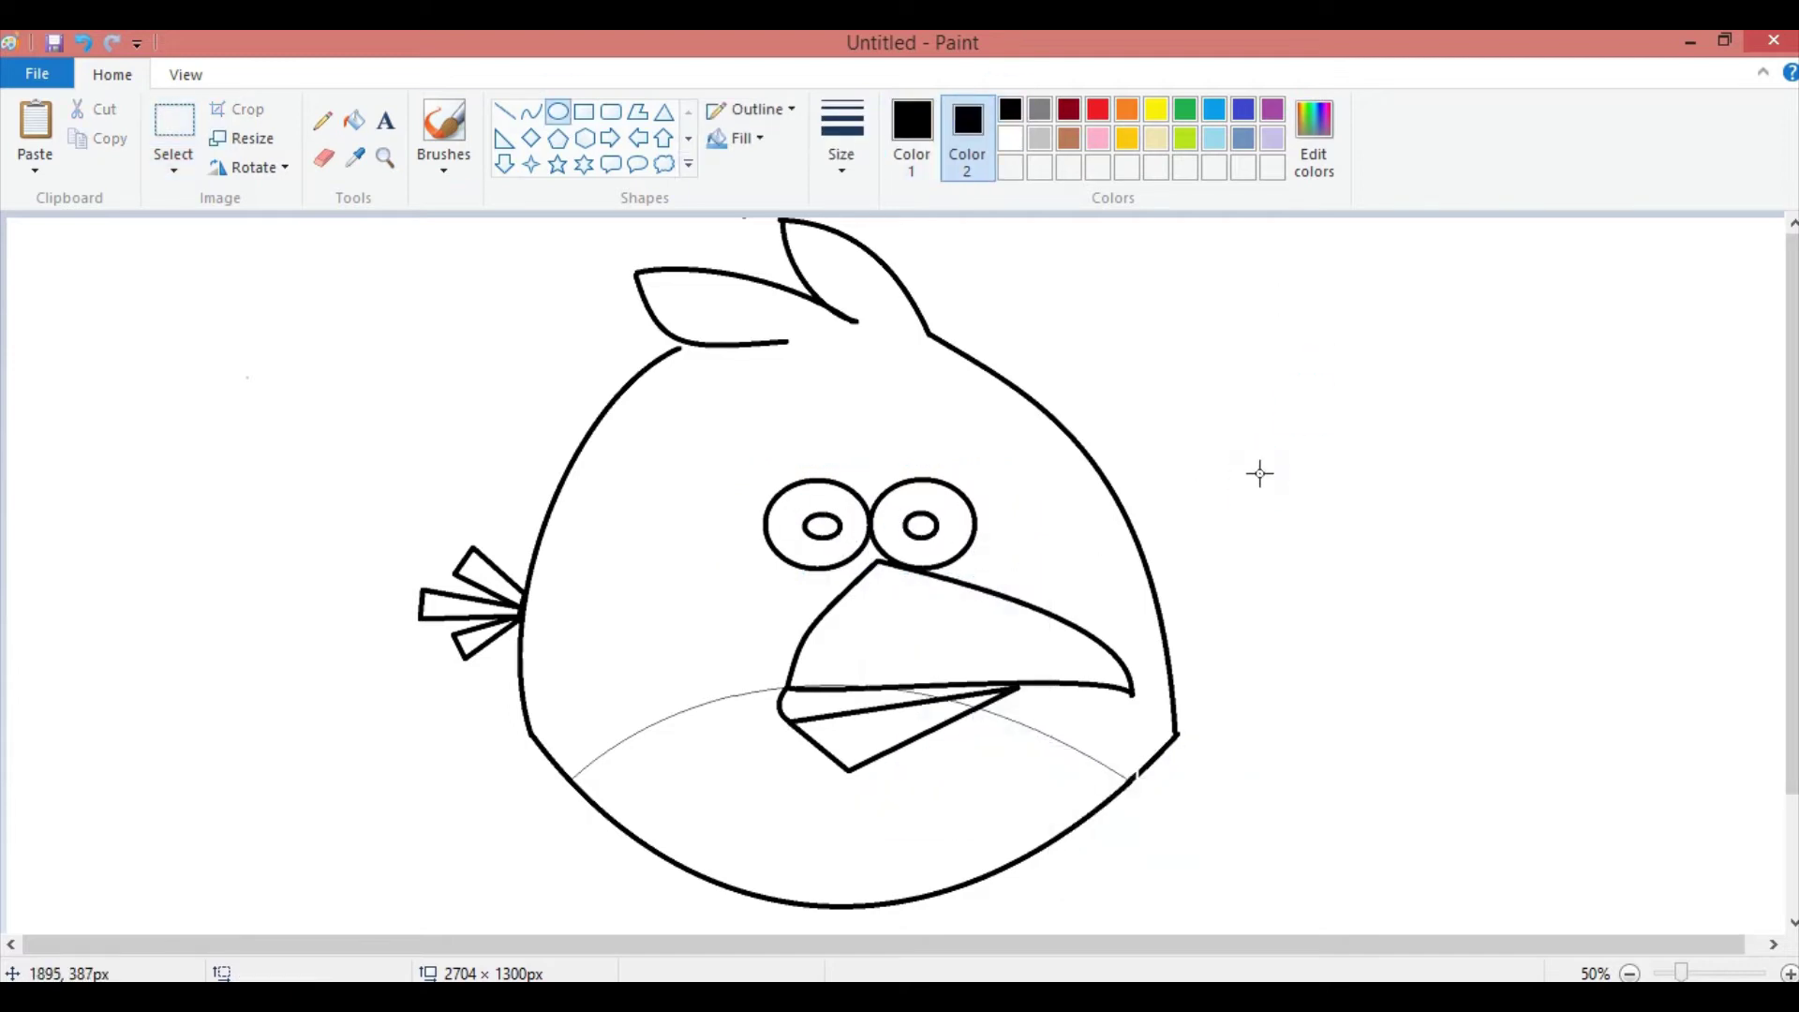
- Fill both pupils and the three tail feathers with black
click(354, 120)
click(823, 526)
click(920, 526)
click(502, 573)
click(467, 608)
click(483, 640)
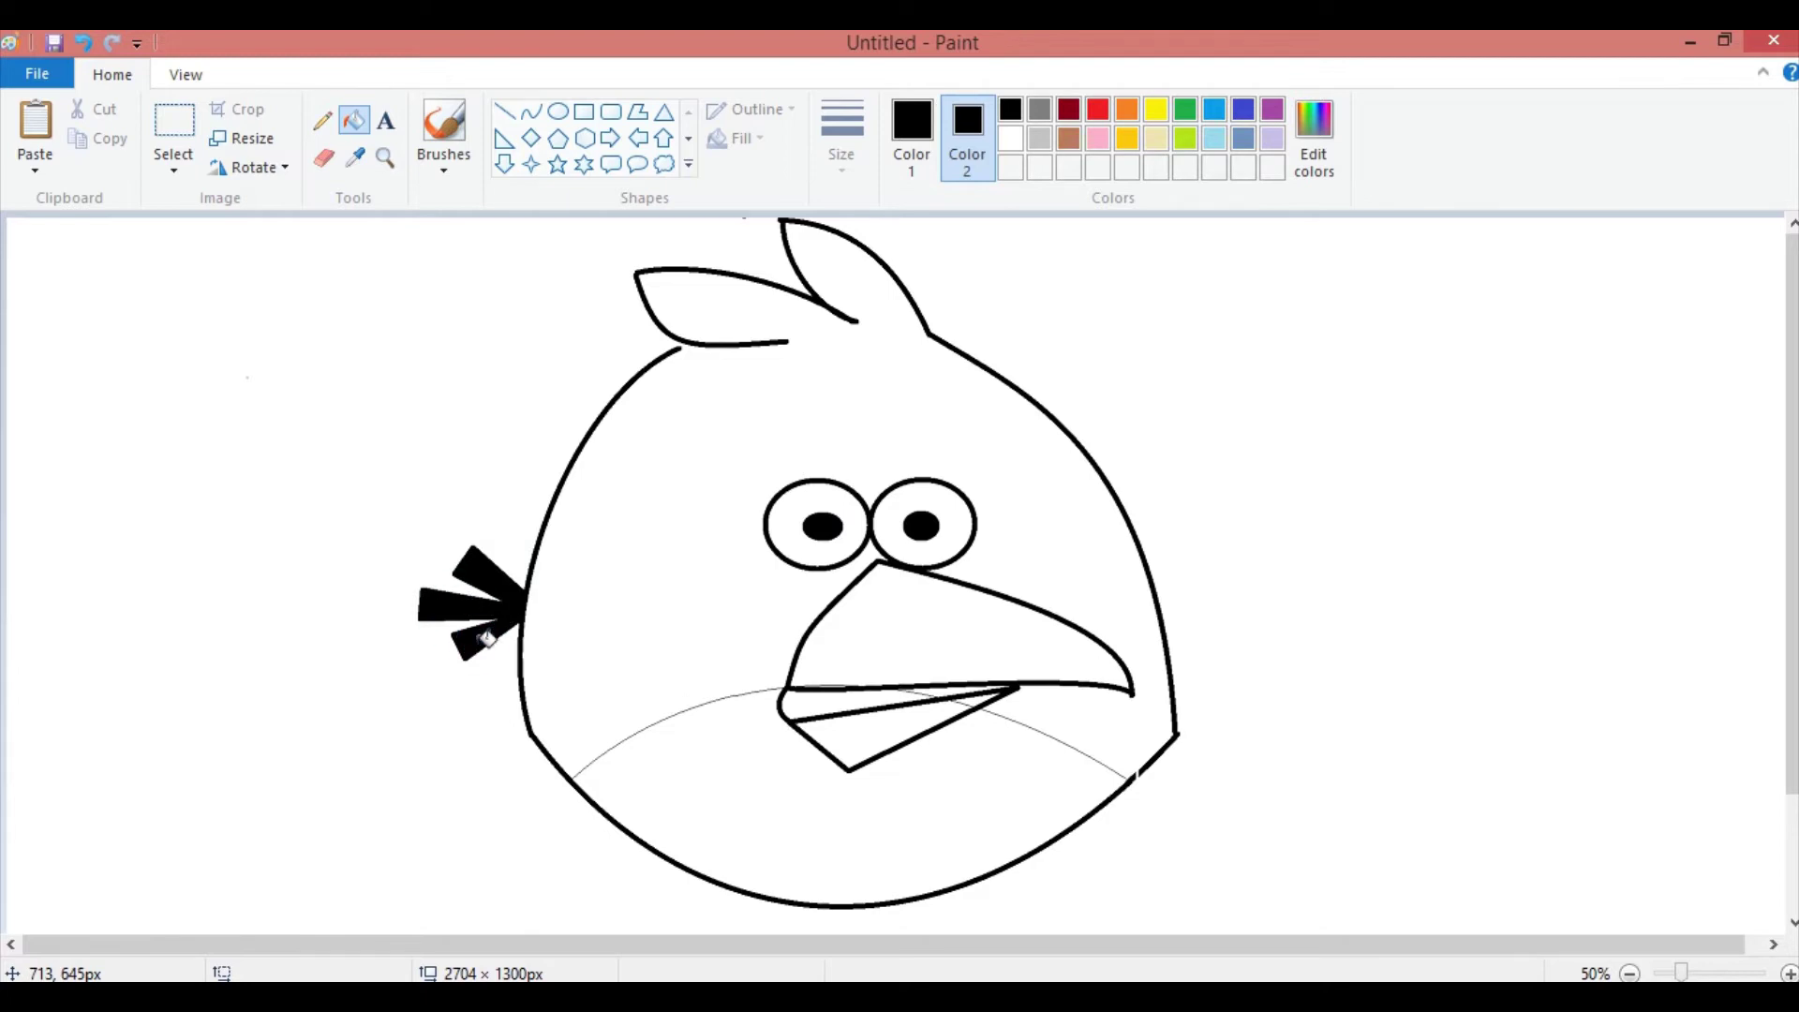
- Set both the primary and secondary colors to yellow and fill the upper beak with it
click(1155, 110)
click(944, 632)
click(910, 139)
click(1155, 110)
click(944, 632)
key(ctrl+z)
key(ctrl+z)
click(945, 633)
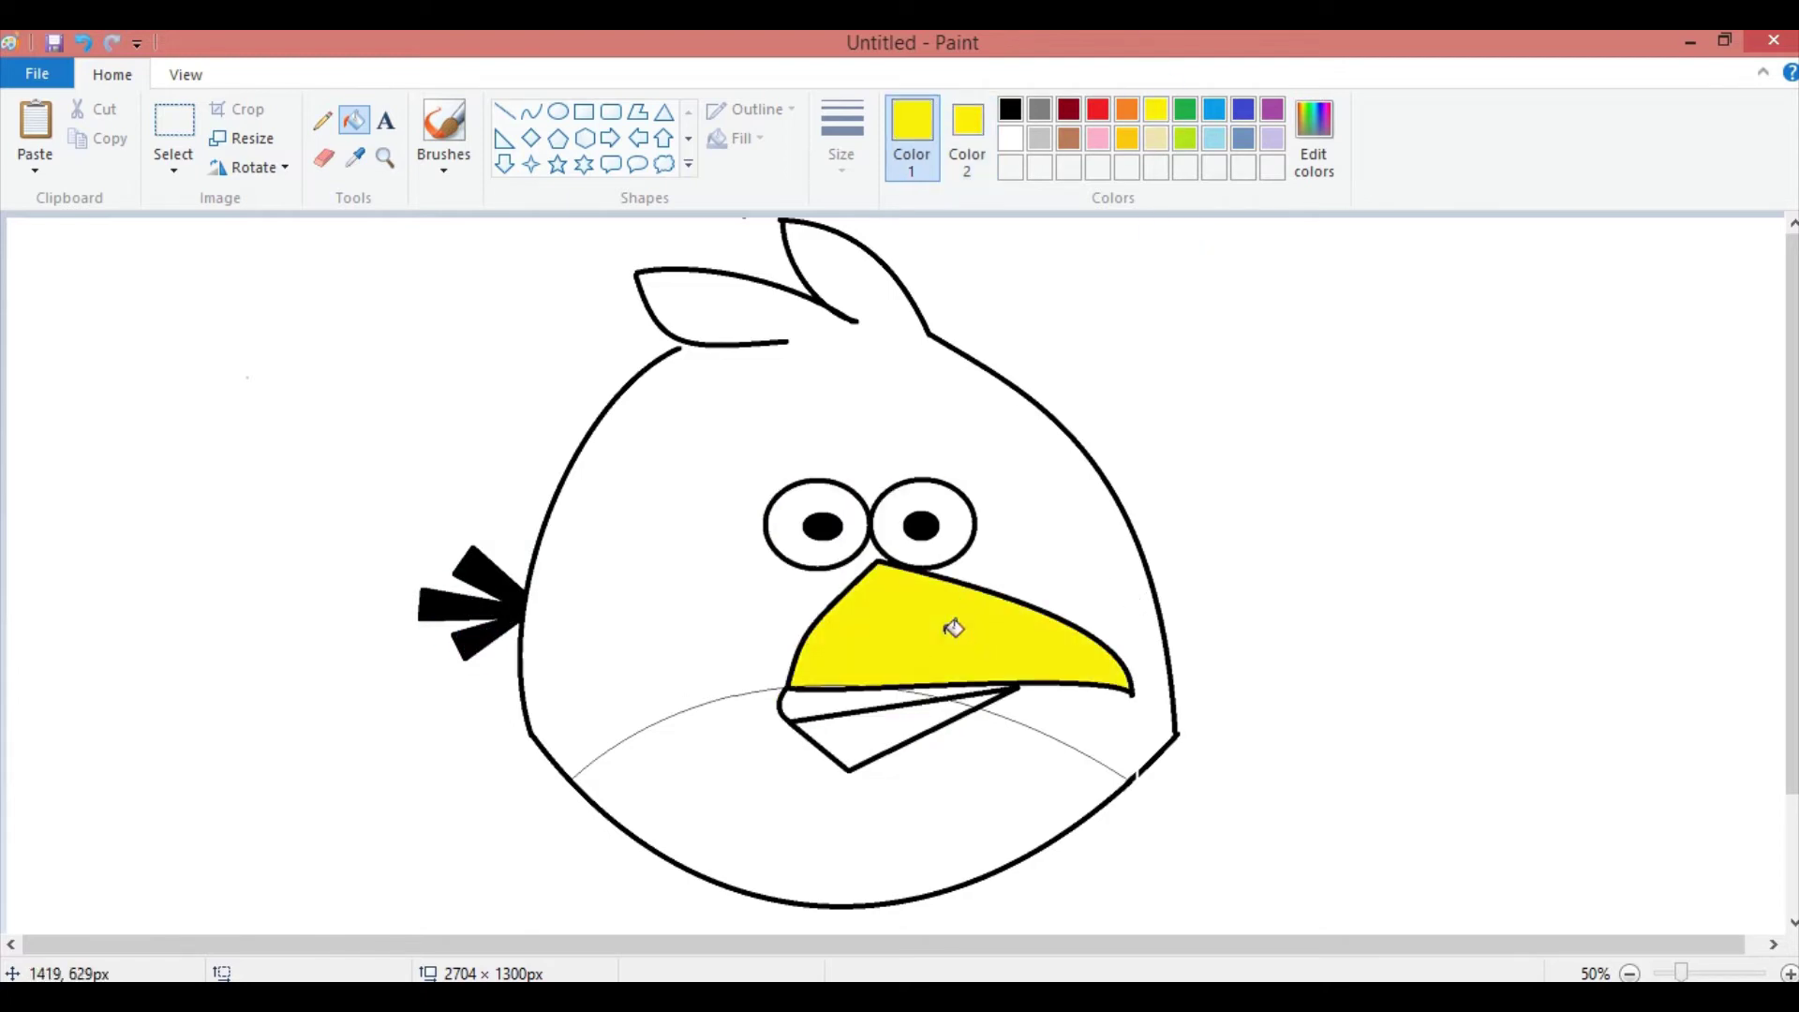
- Fill the belly with pale yellow and the lower beak with bright yellow
click(863, 739)
click(1155, 139)
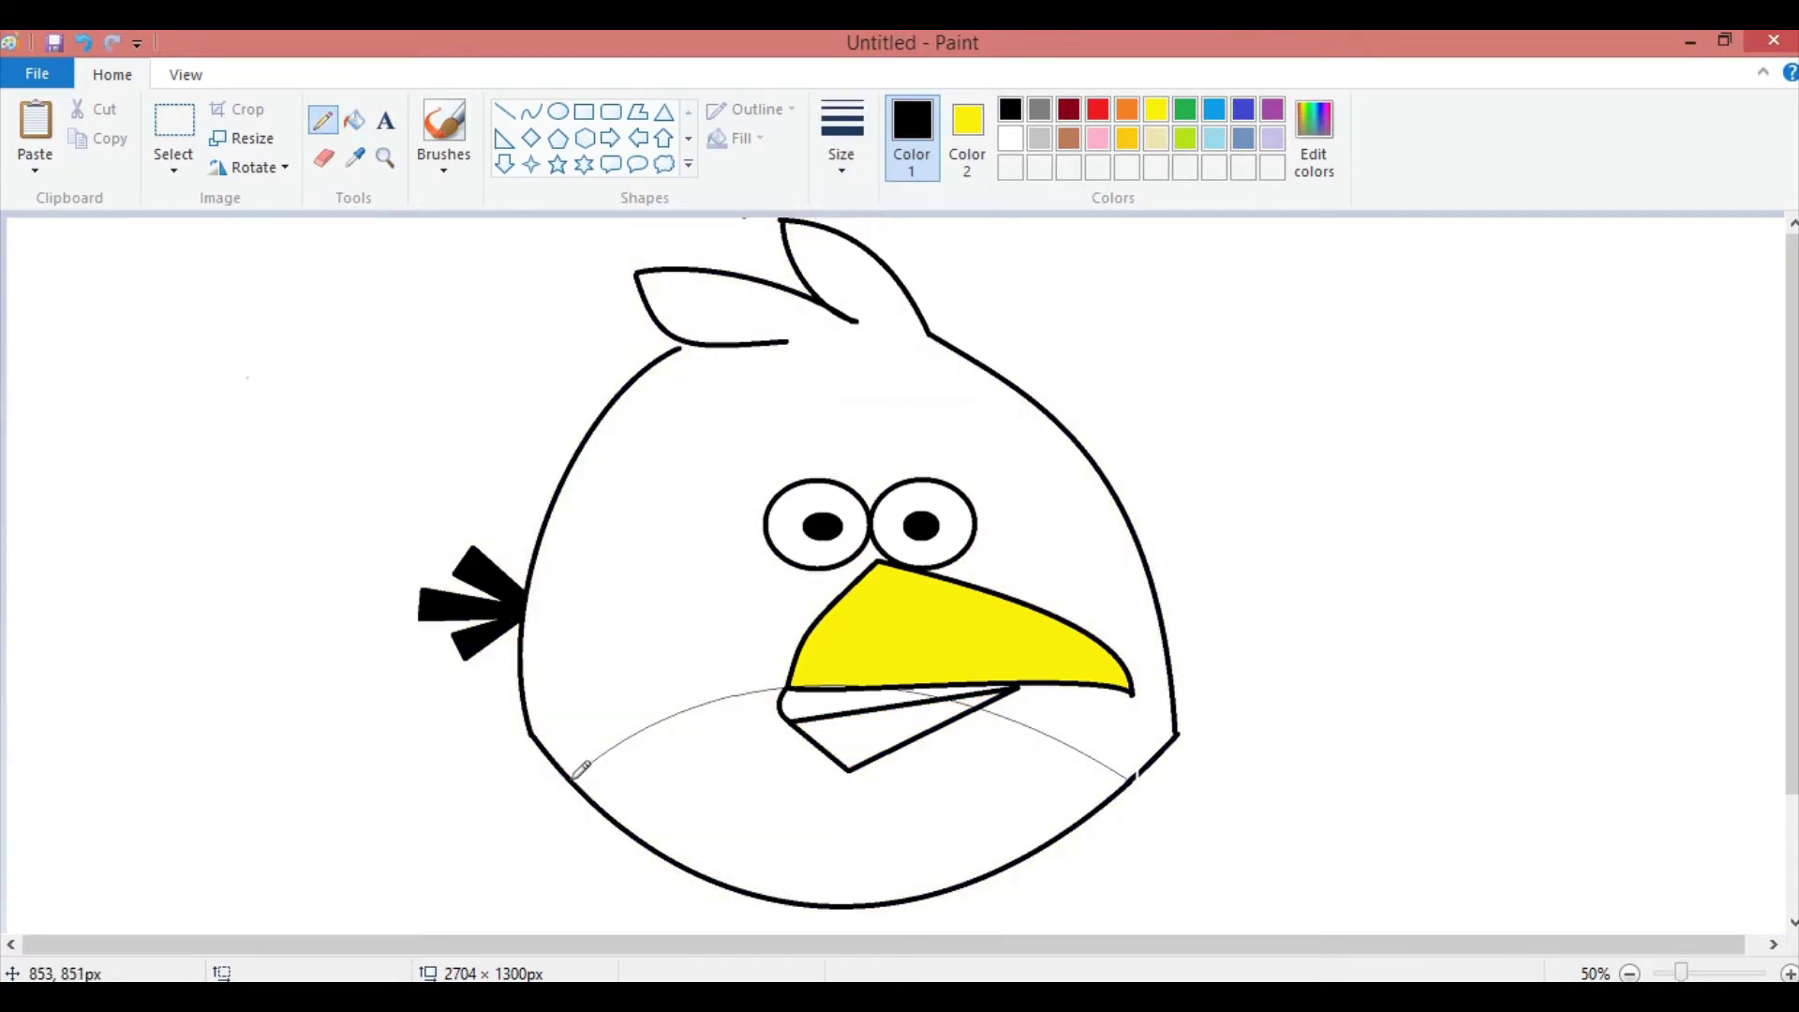
click(1155, 139)
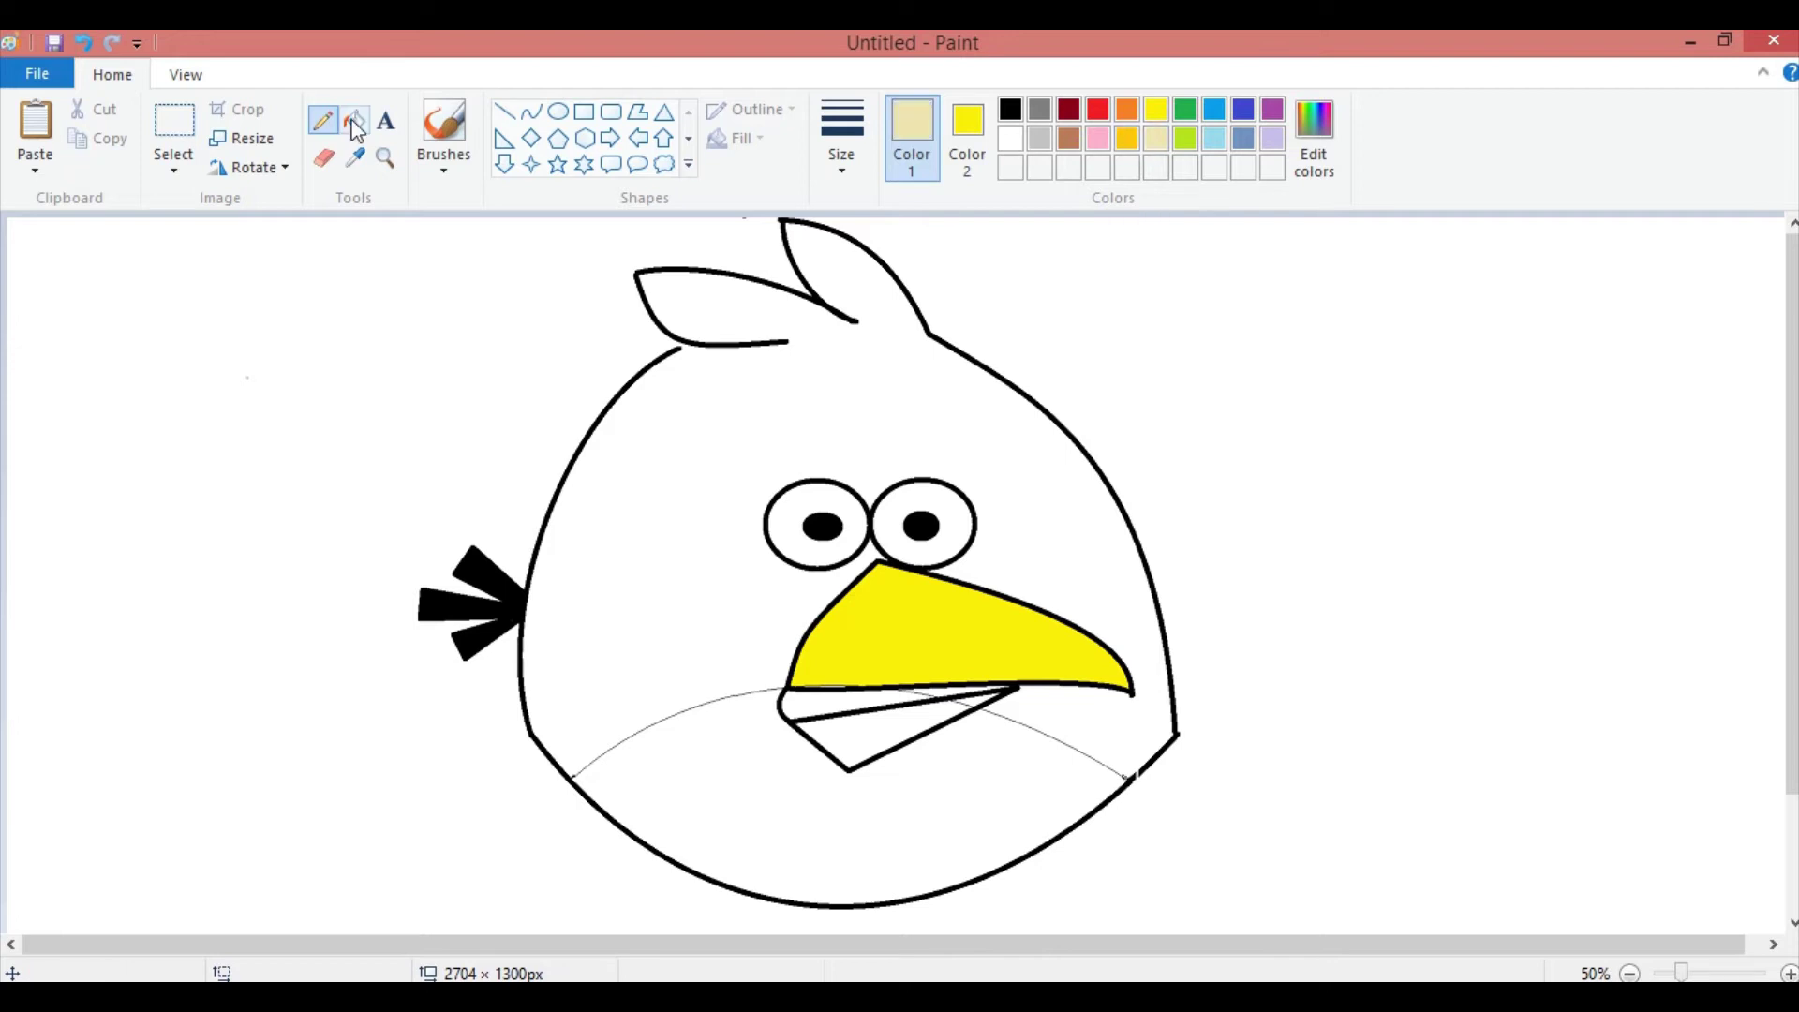
click(354, 120)
click(720, 777)
click(1155, 109)
click(982, 699)
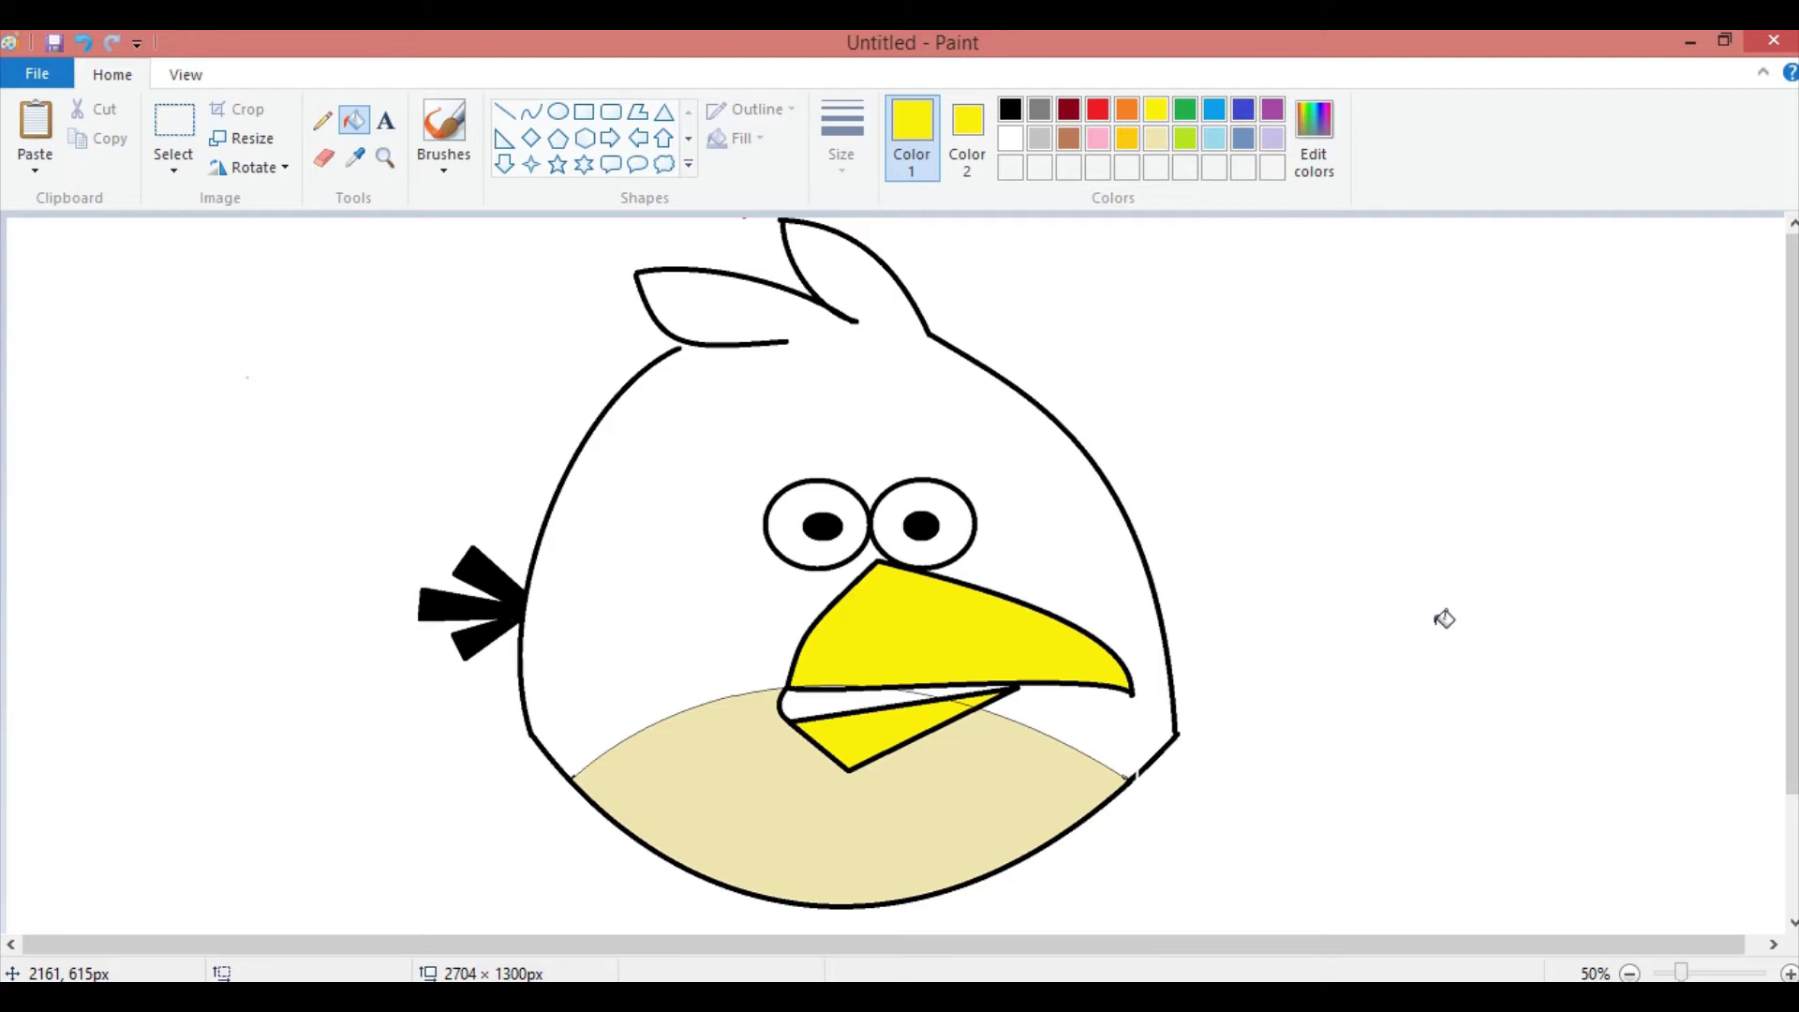
- Erase most of the black line along the top of the lower beak with the yellow eraser
click(323, 157)
drag(890, 705, 812, 715)
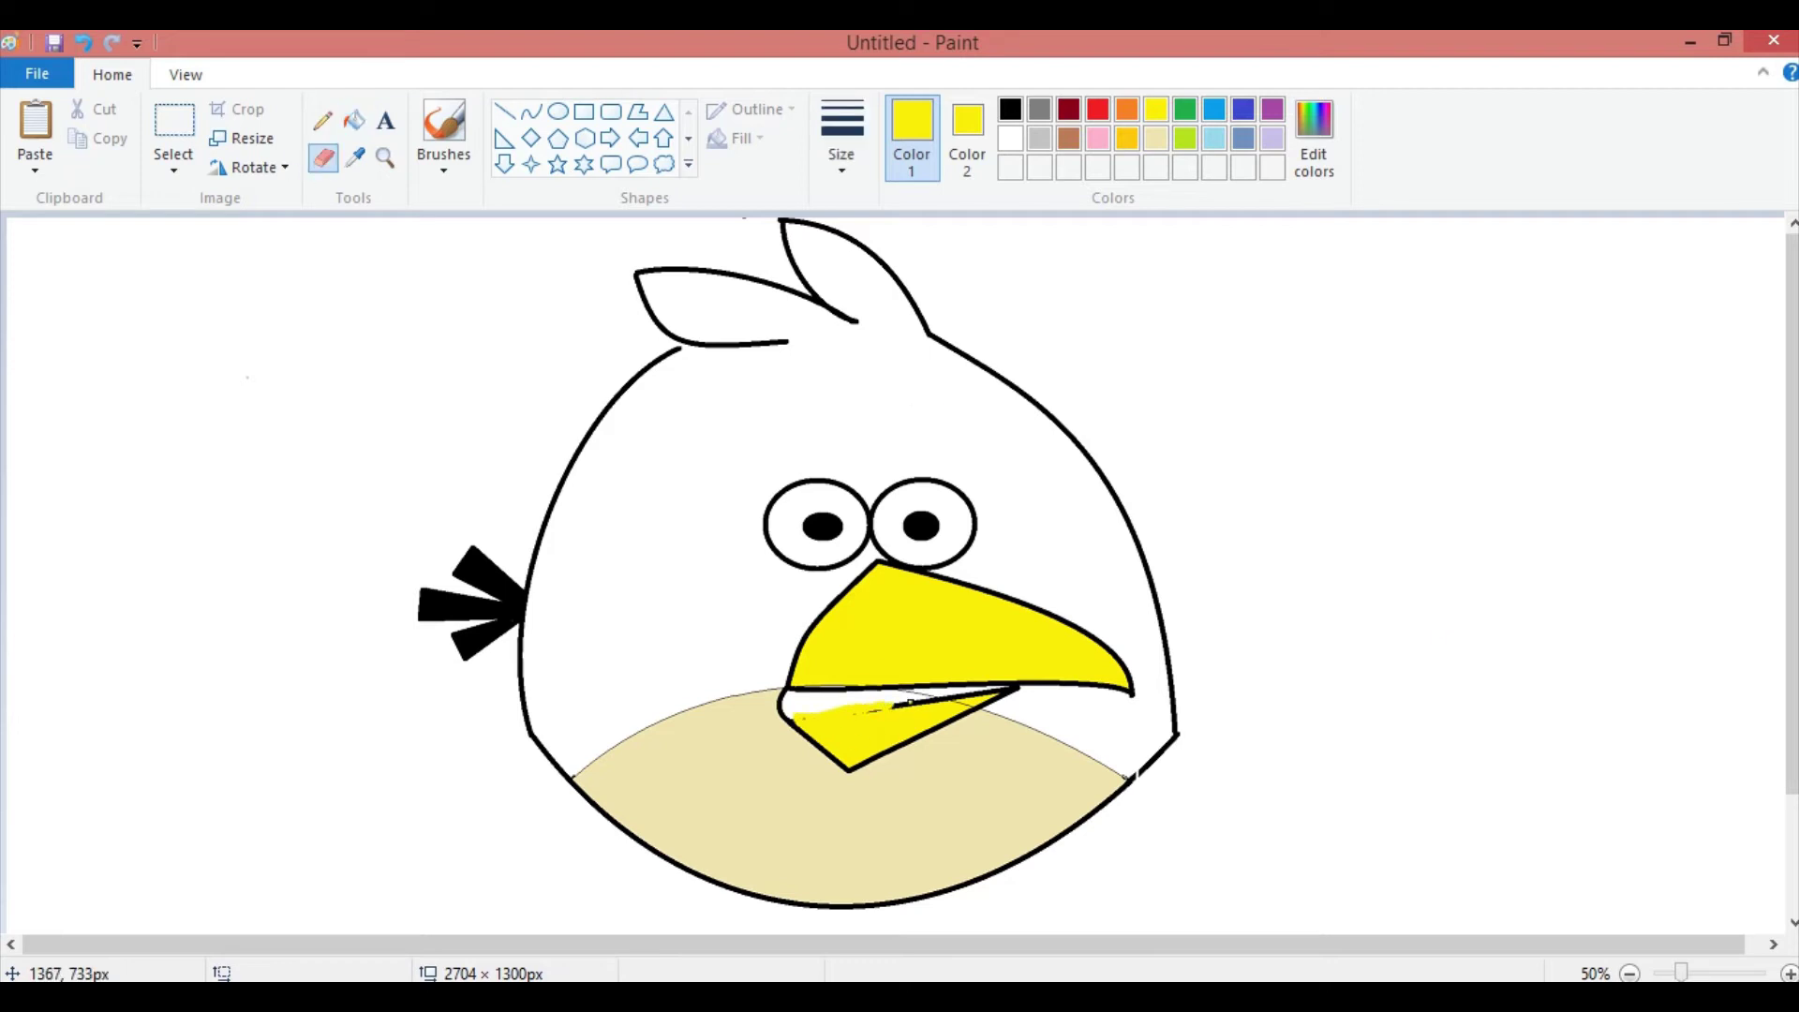
mouse_move(935, 694)
mouse_down()
mouse_move(968, 693)
mouse_move(949, 698)
mouse_up()
- Draw a short black curve from the lower beak's left corner up to the underside of the upper beak
click(1010, 137)
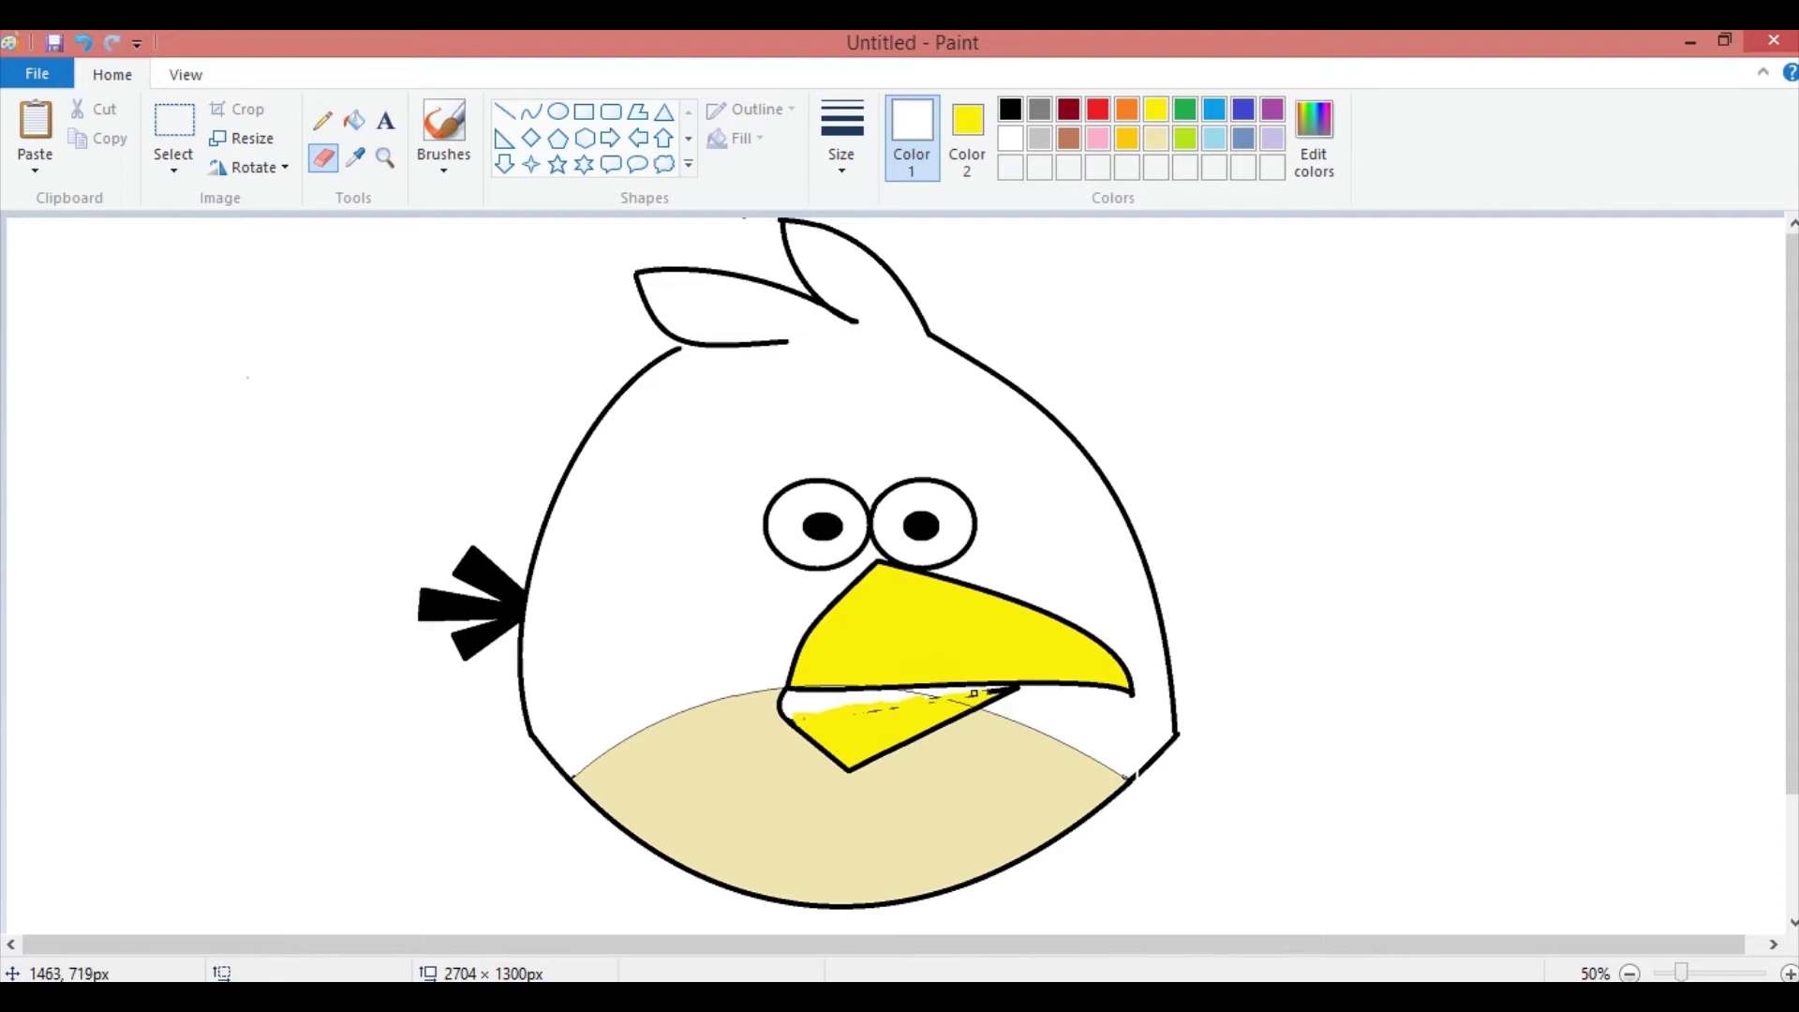
click(1010, 110)
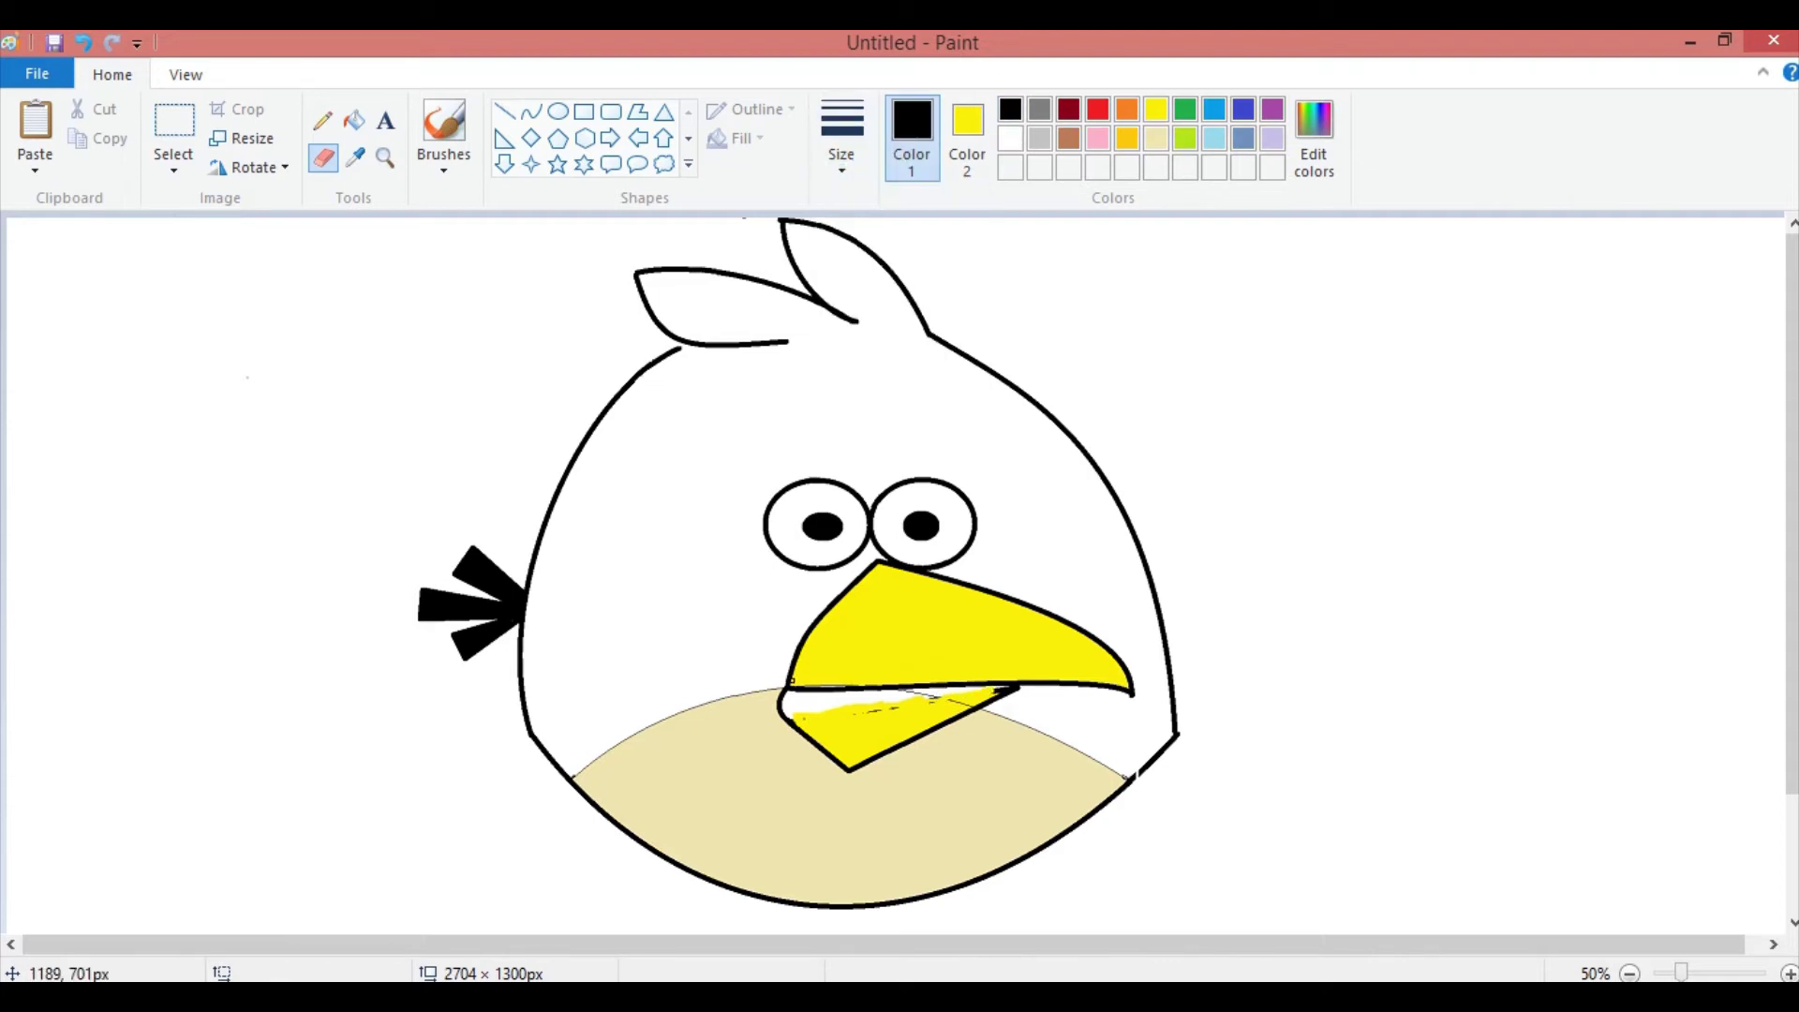
click(532, 111)
drag(791, 718, 852, 688)
drag(800, 711, 807, 703)
click(806, 702)
- Fill the white area between the new curve and the lower beak with yellow
click(1155, 109)
click(354, 120)
click(866, 699)
click(878, 712)
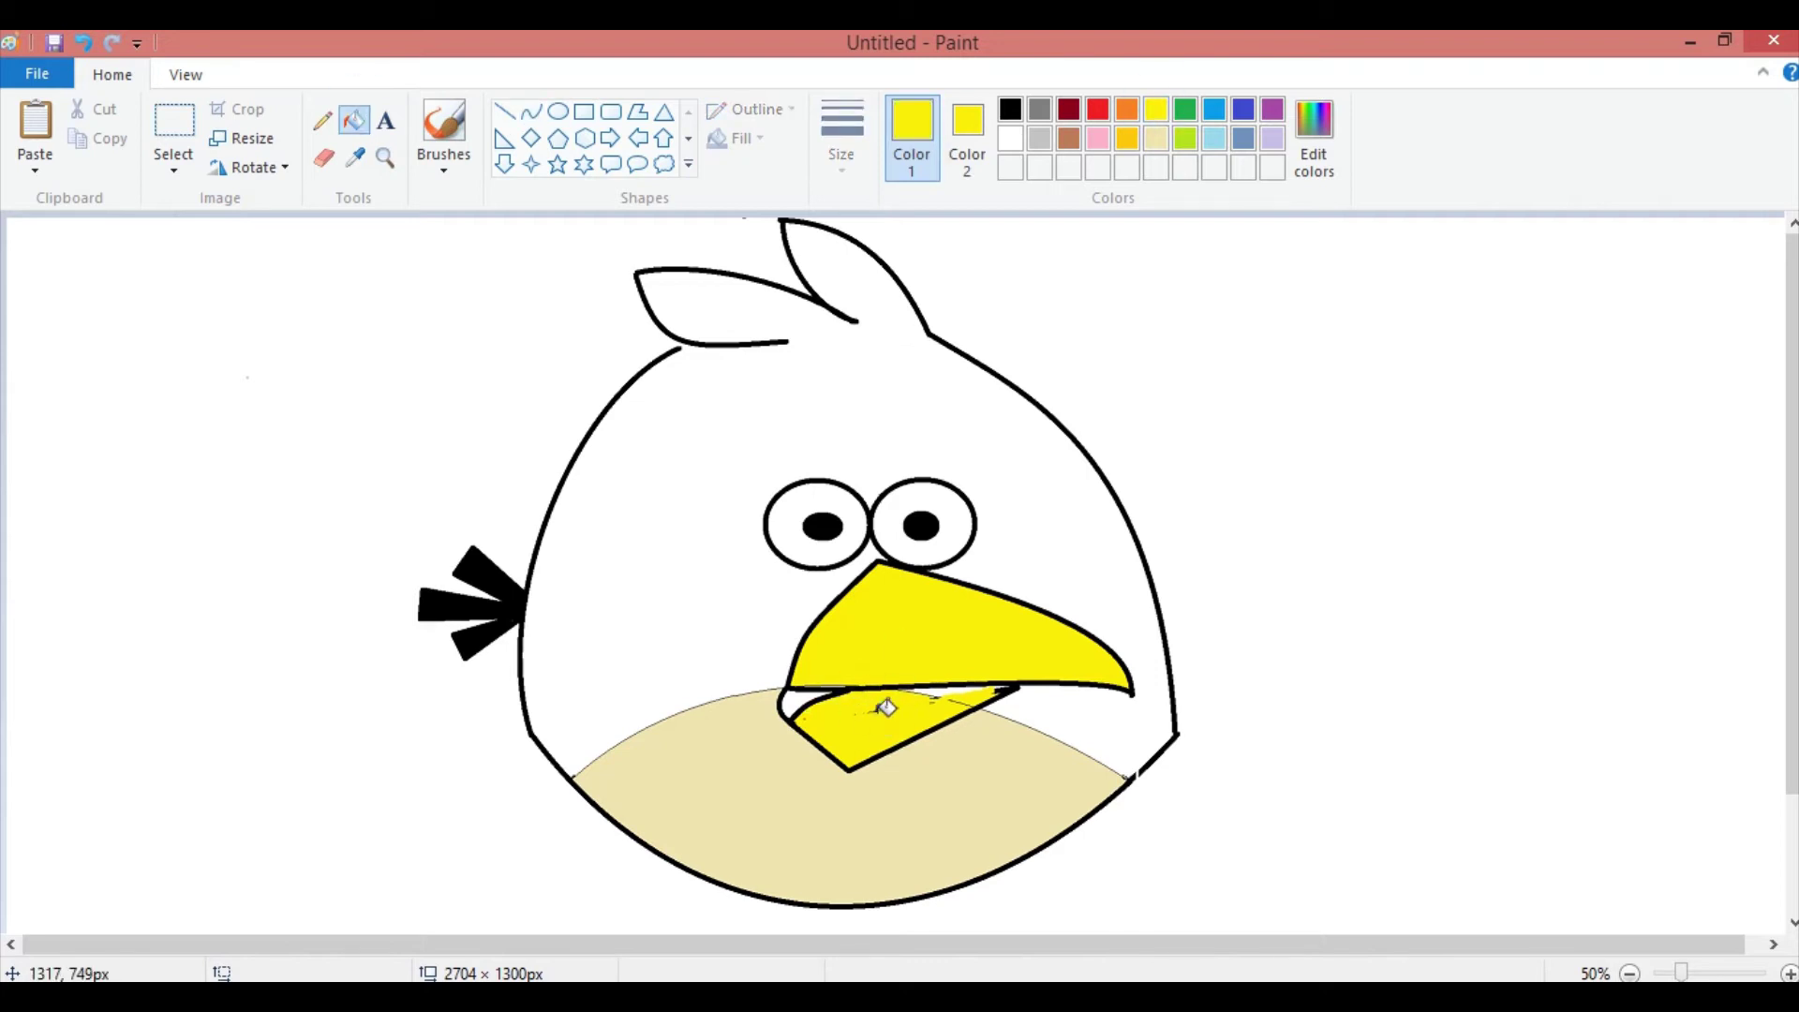
- Fill the lower beak with black, including the area just under the upper beak
click(1009, 110)
click(909, 739)
click(948, 692)
key(ctrl+z)
key(ctrl+z)
key(ctrl+y)
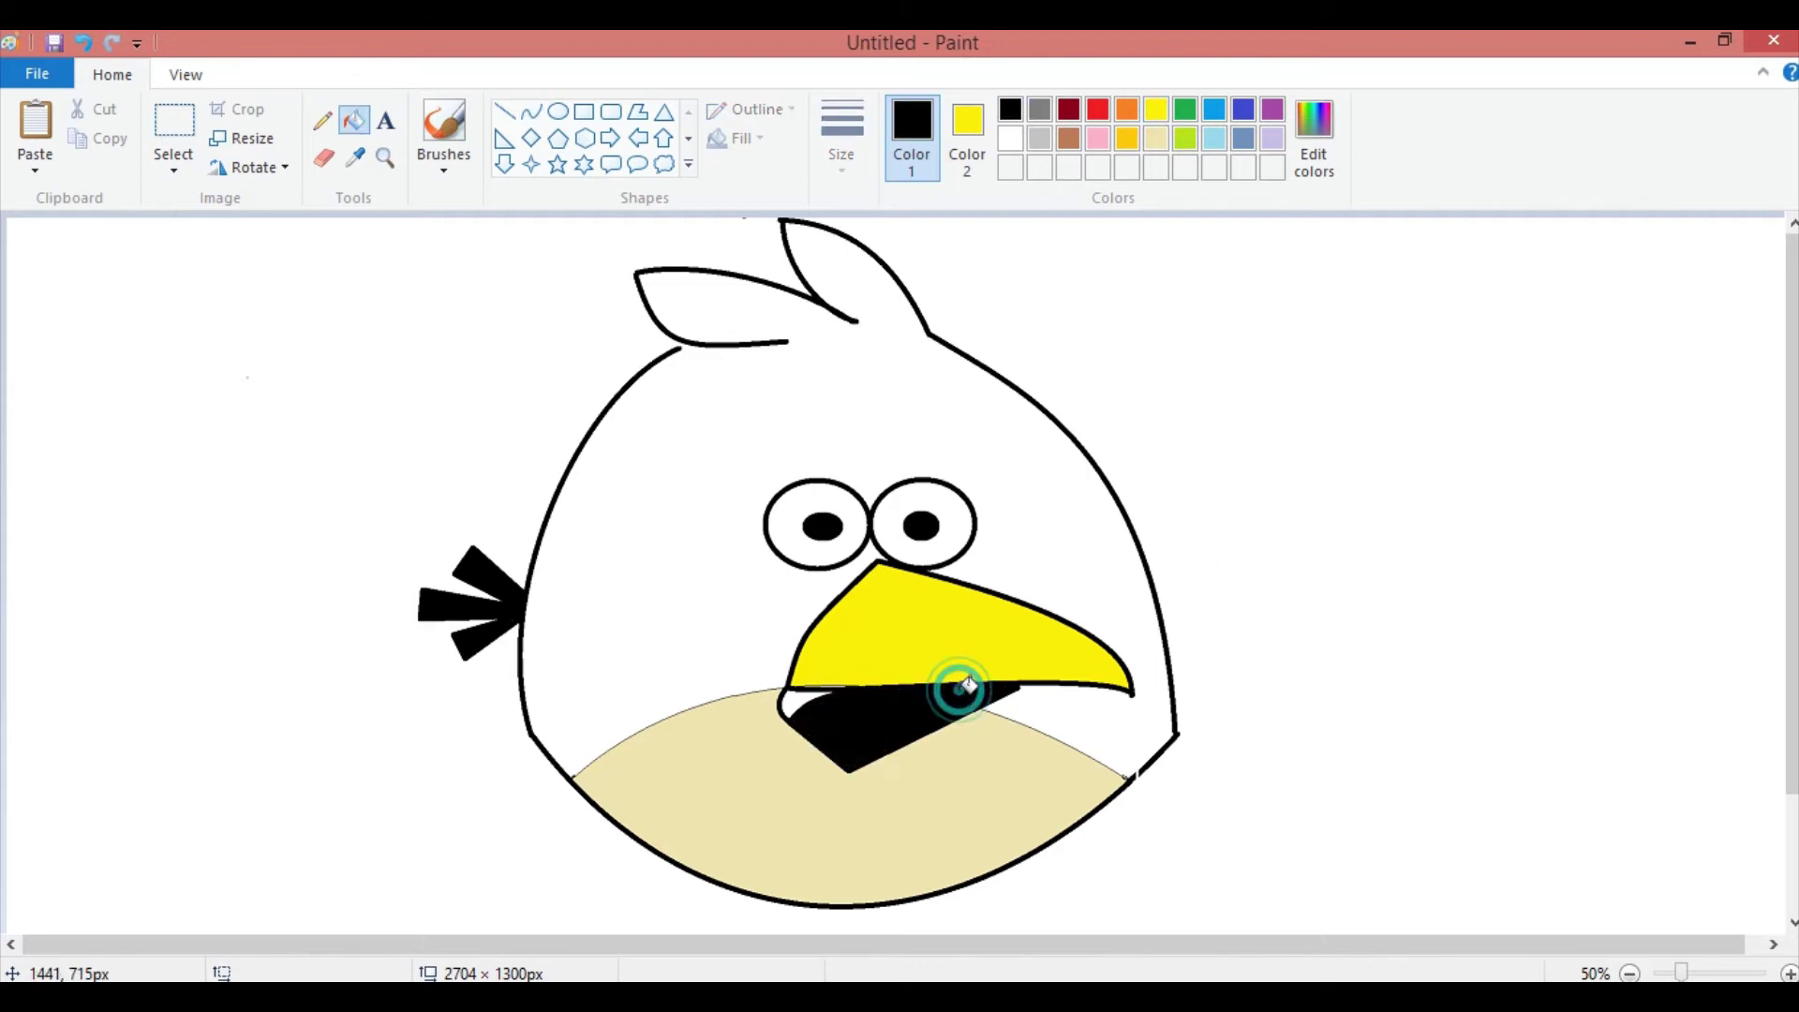
click(956, 687)
click(1009, 138)
click(1064, 685)
key(ctrl+z)
click(968, 141)
click(912, 139)
click(913, 707)
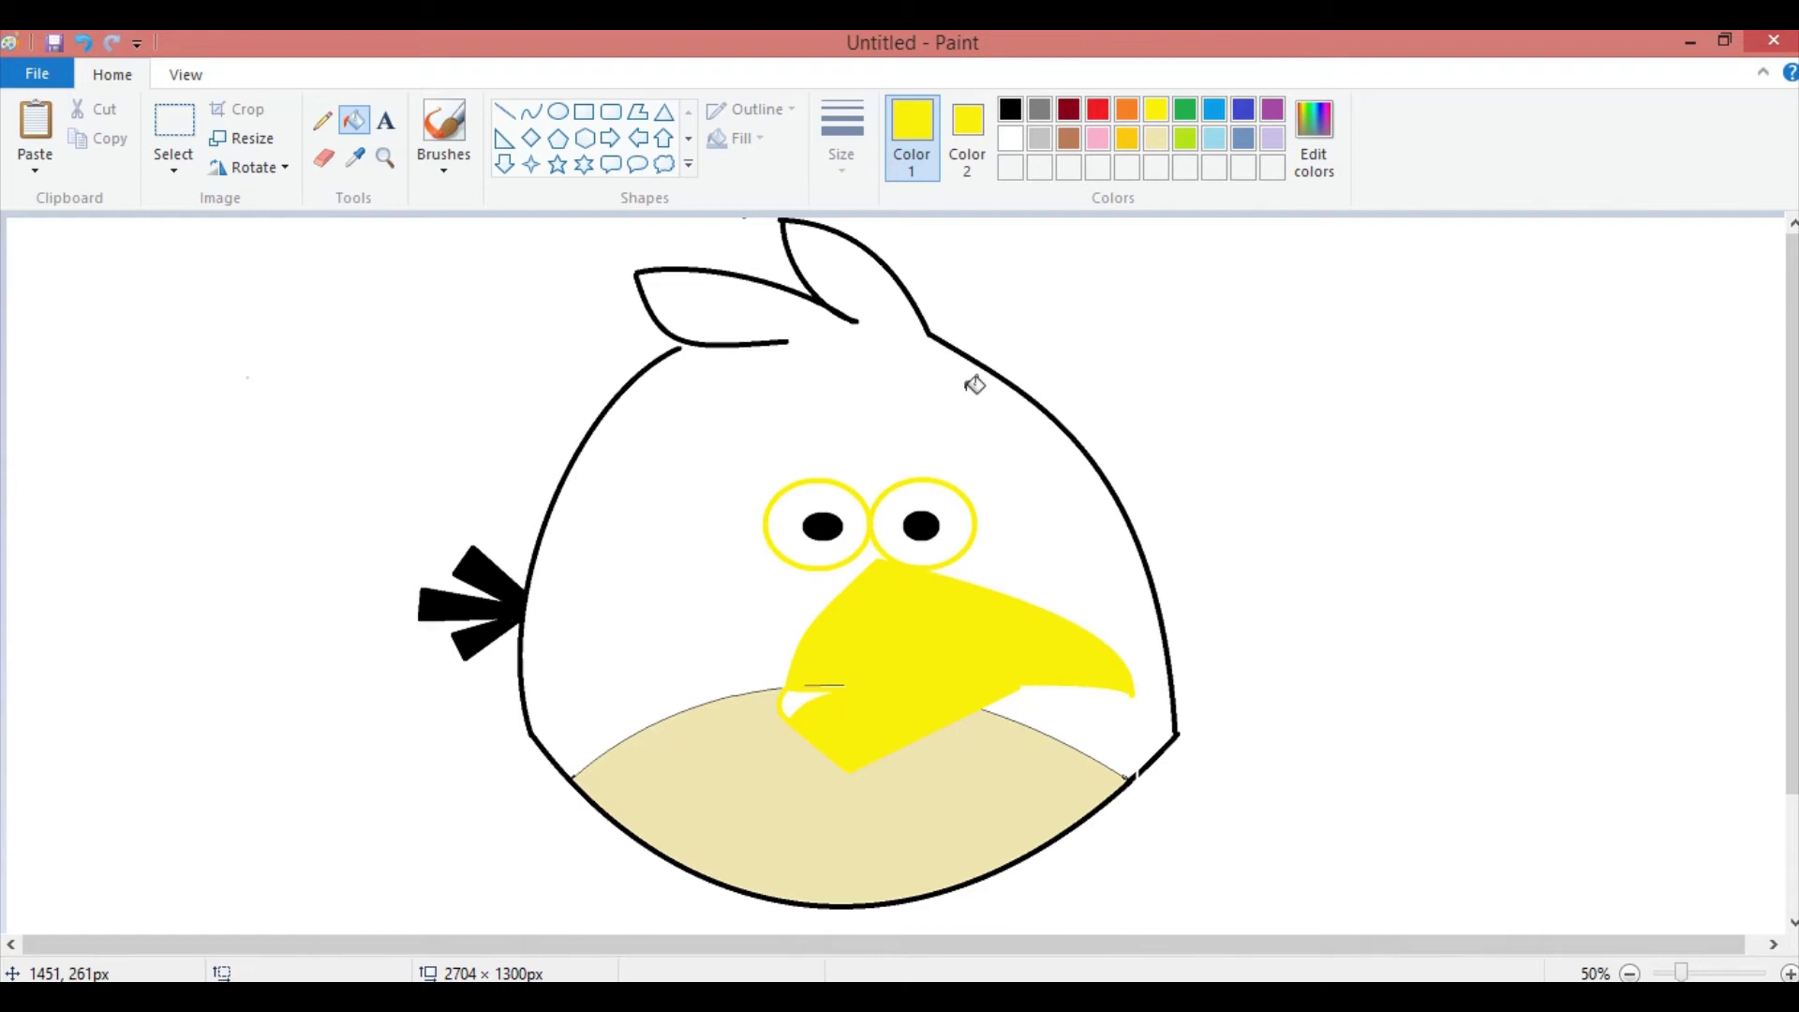
- Undo the last fills on the beak and cover the dark specks inside the lower beak with yellow pencil
key(ctrl+z)
key(ctrl+z)
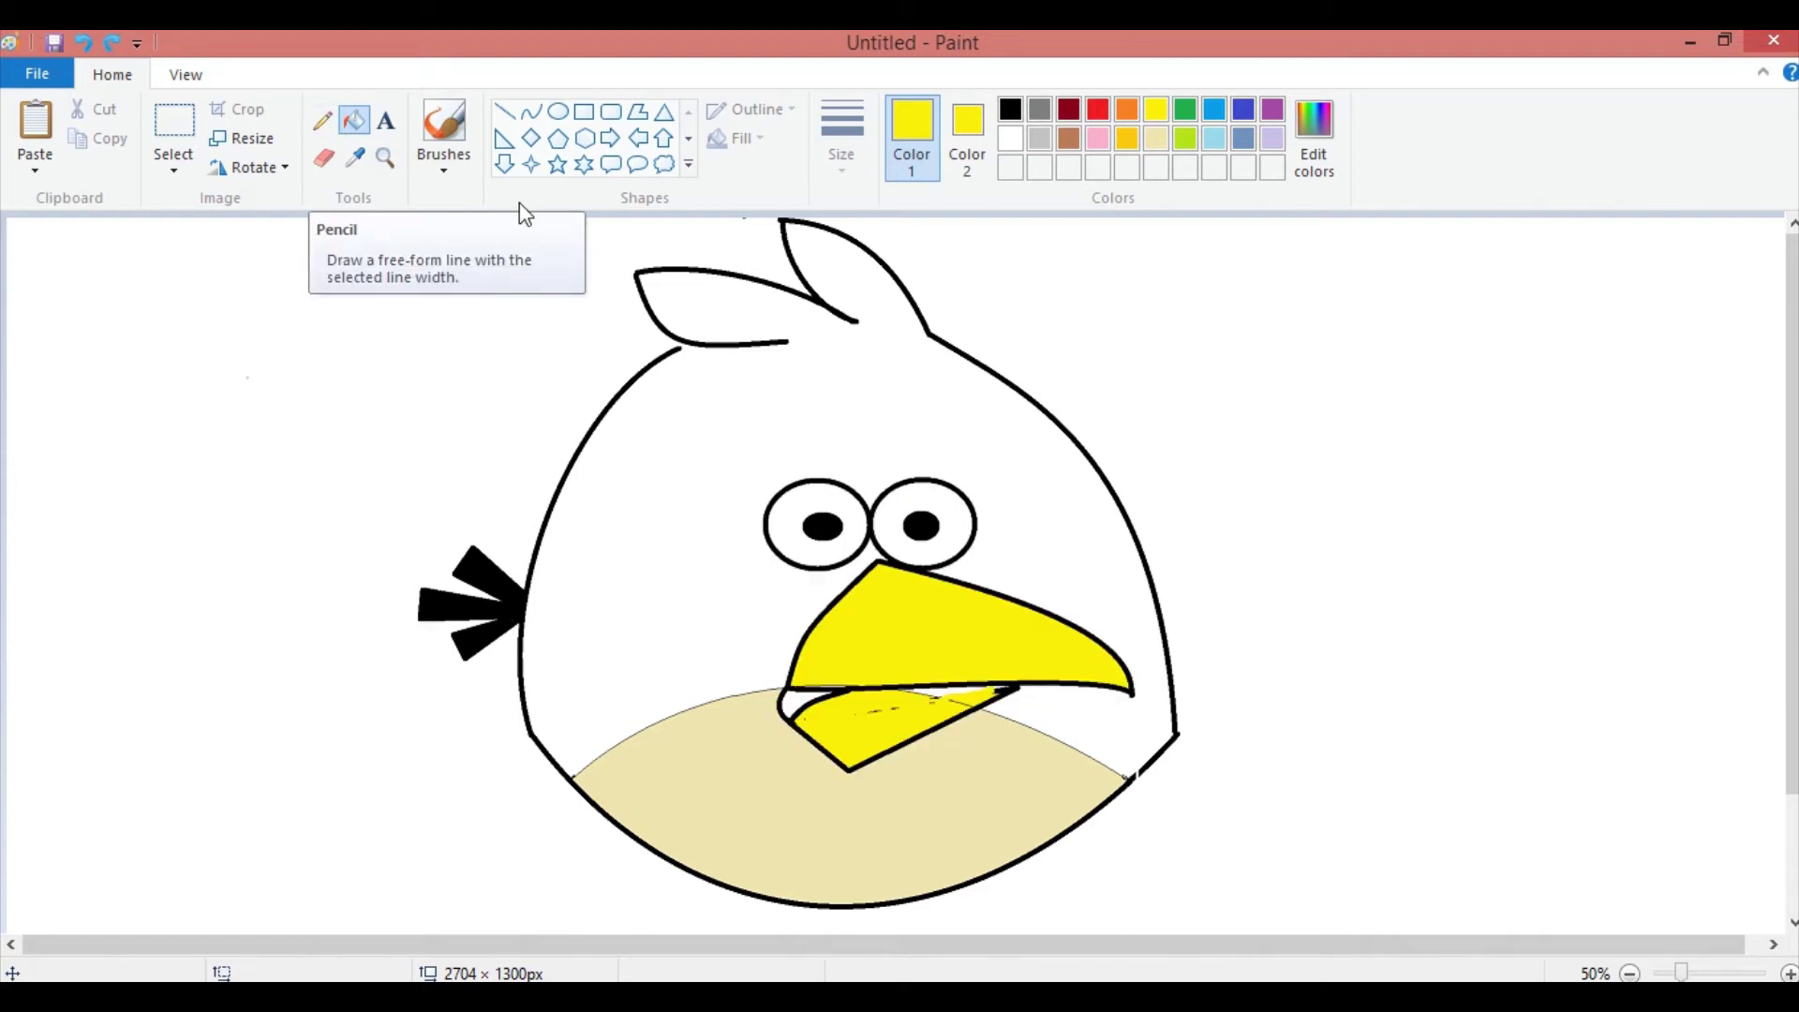
click(323, 121)
drag(888, 710, 871, 714)
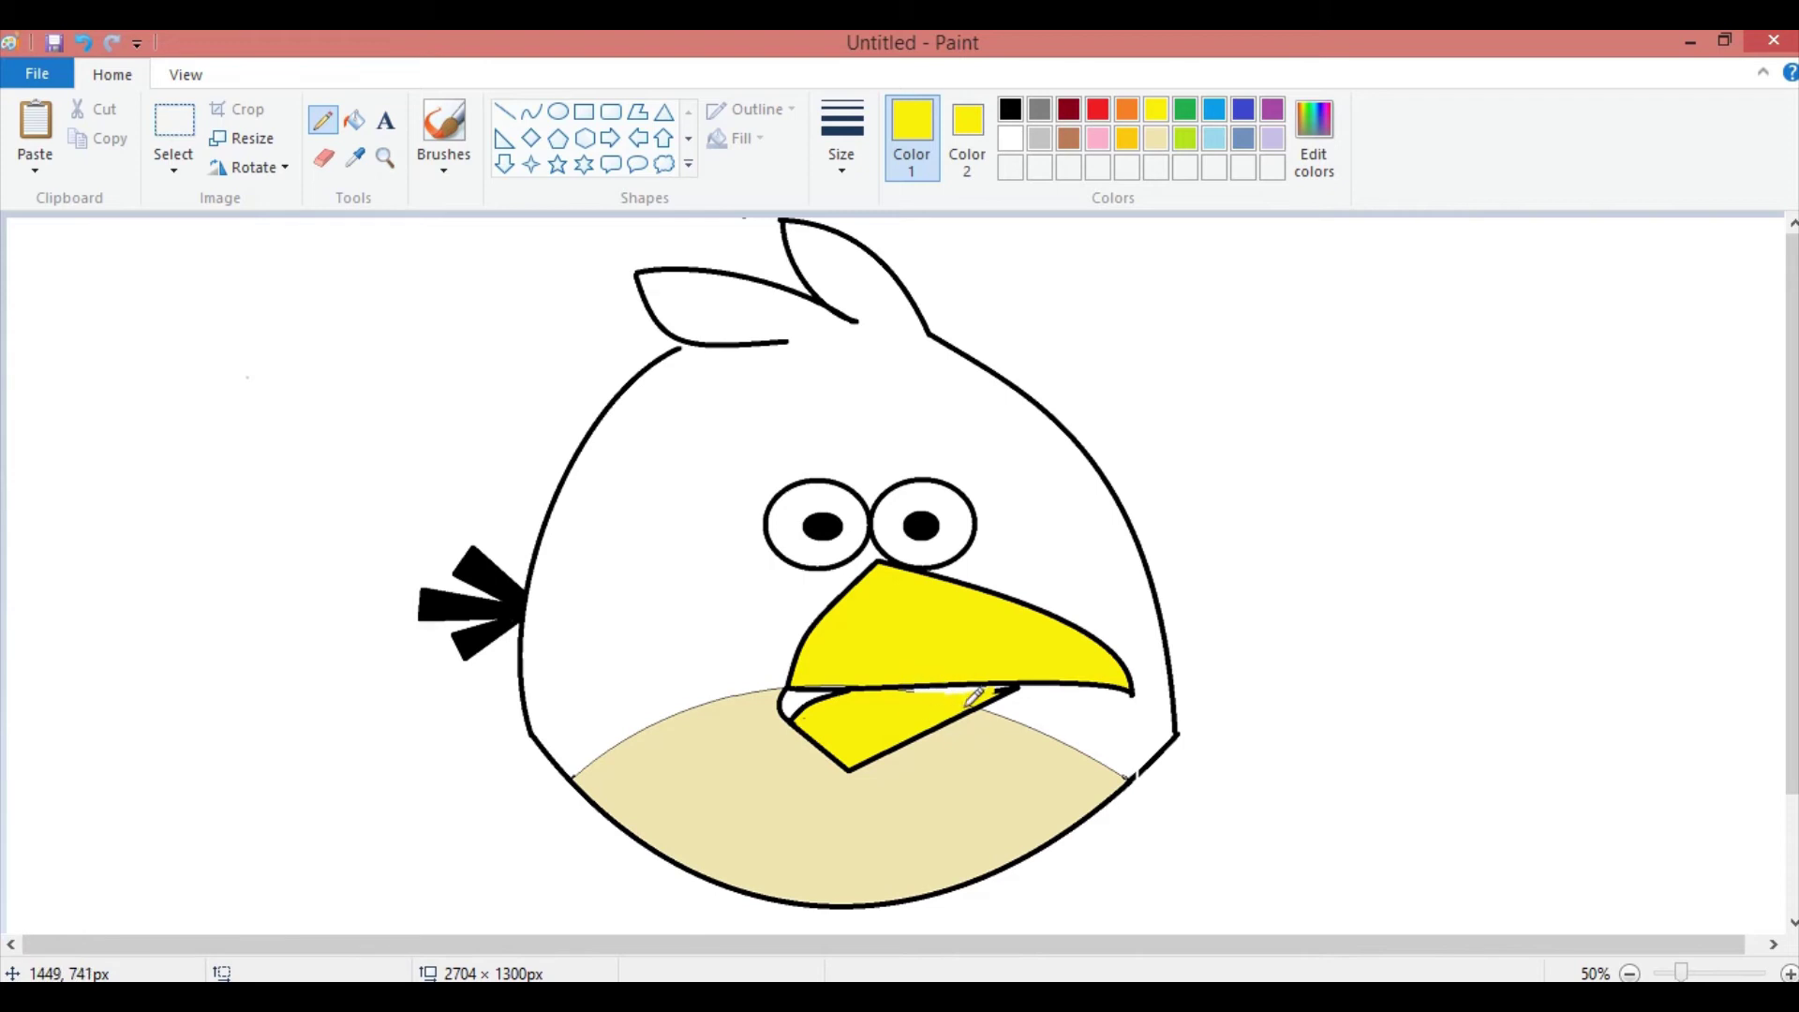
- Fill the white gap along the lower beak's upper edge with yellow and touch up the leftover spots using the Pencil
click(354, 121)
click(934, 693)
click(323, 121)
click(908, 695)
click(991, 692)
click(1000, 689)
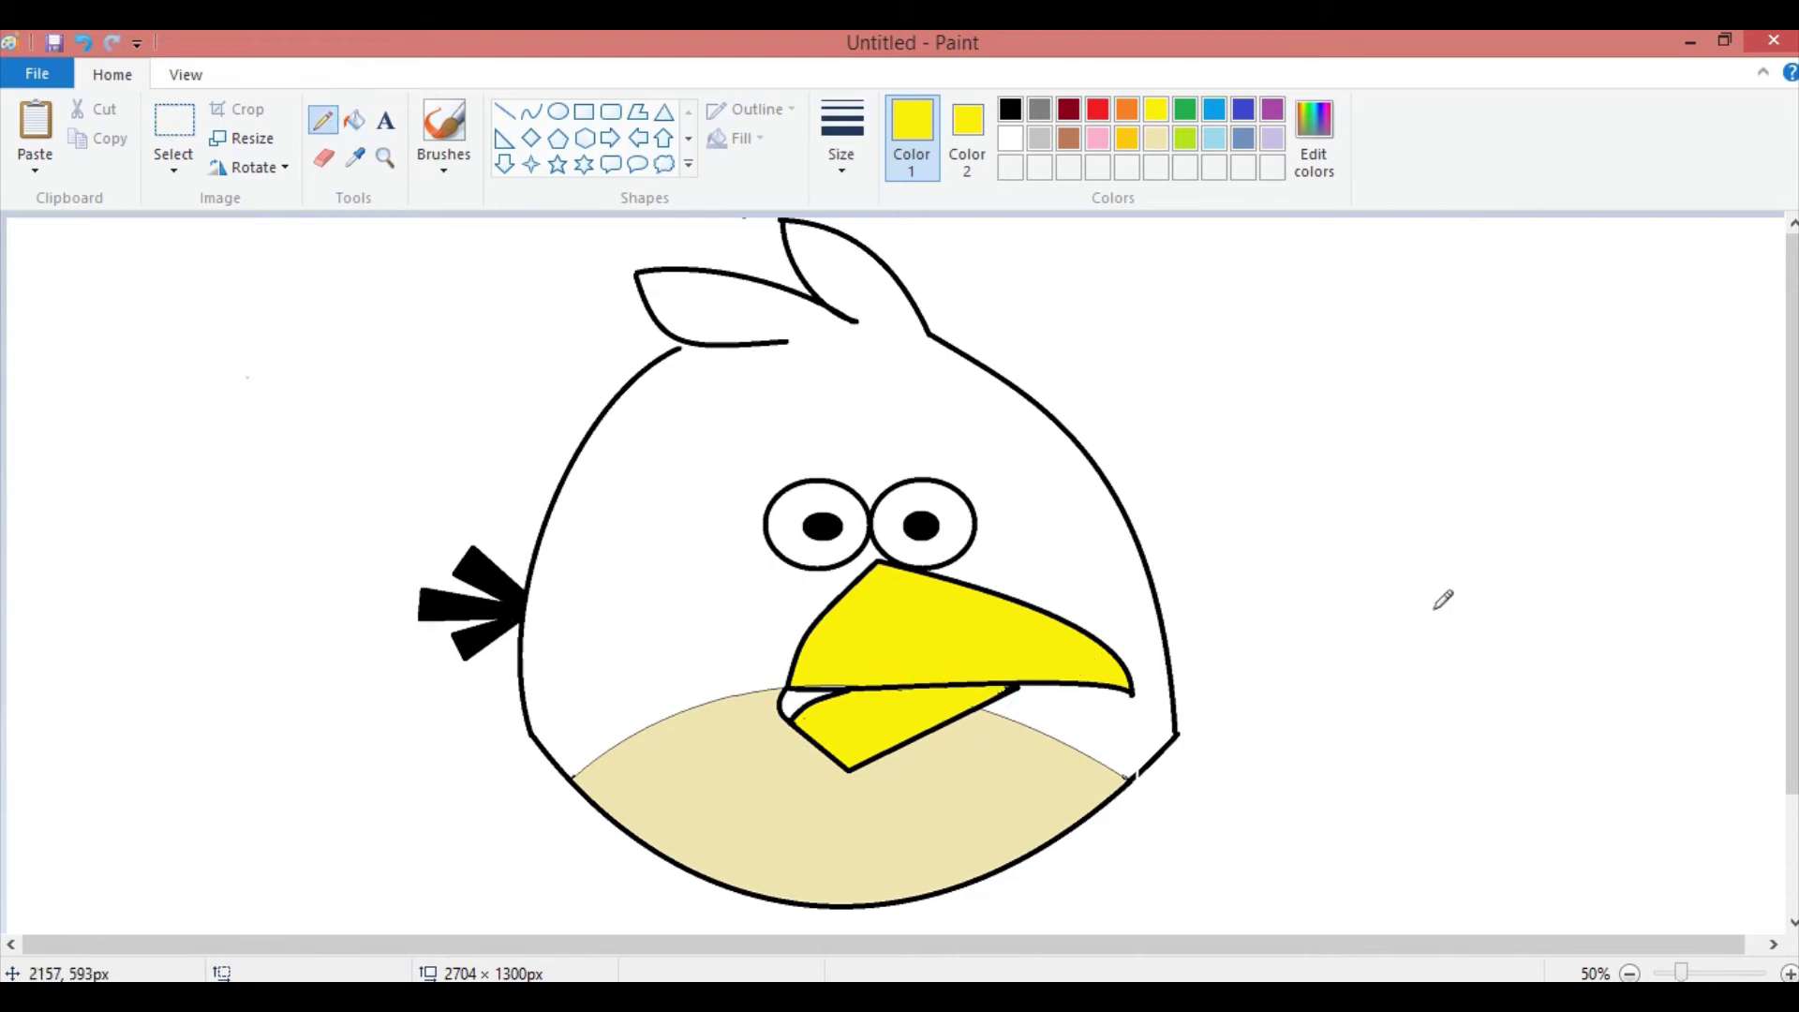
- Close the small gap in the bird's lower-right outline with black pencil and fill the body and head feathers with red
click(1098, 109)
click(841, 136)
click(843, 361)
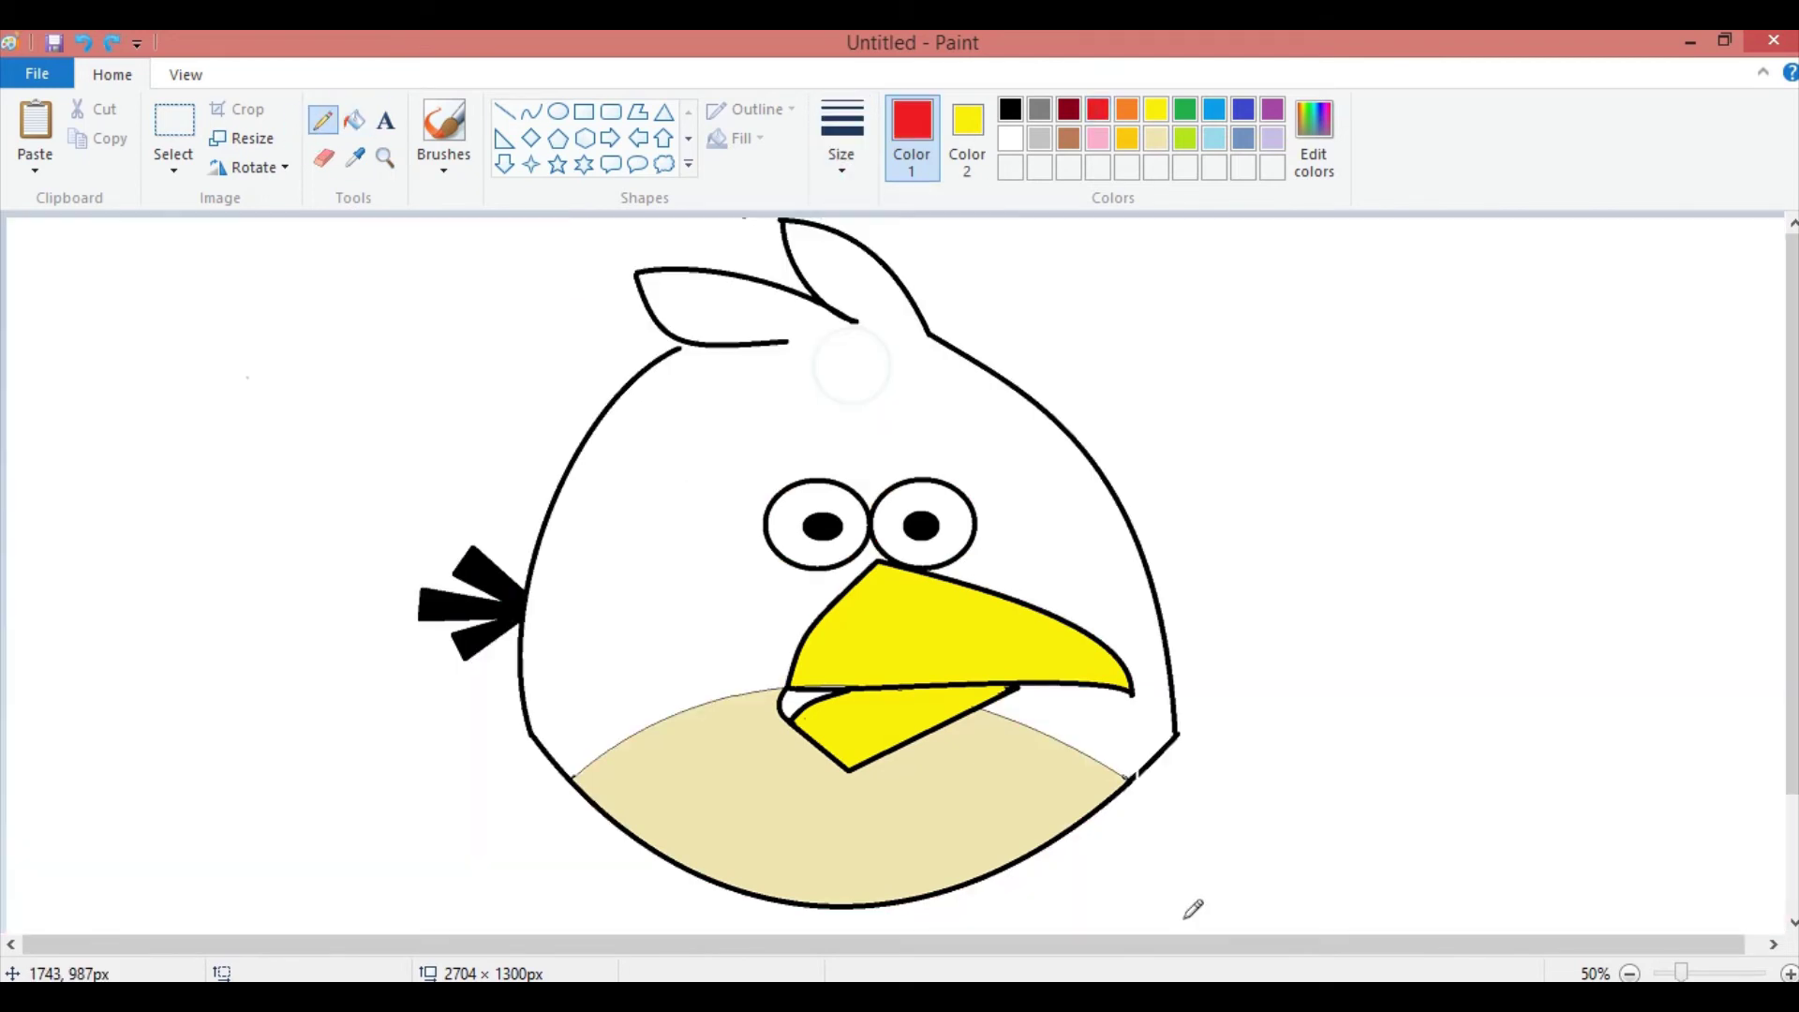
click(1010, 110)
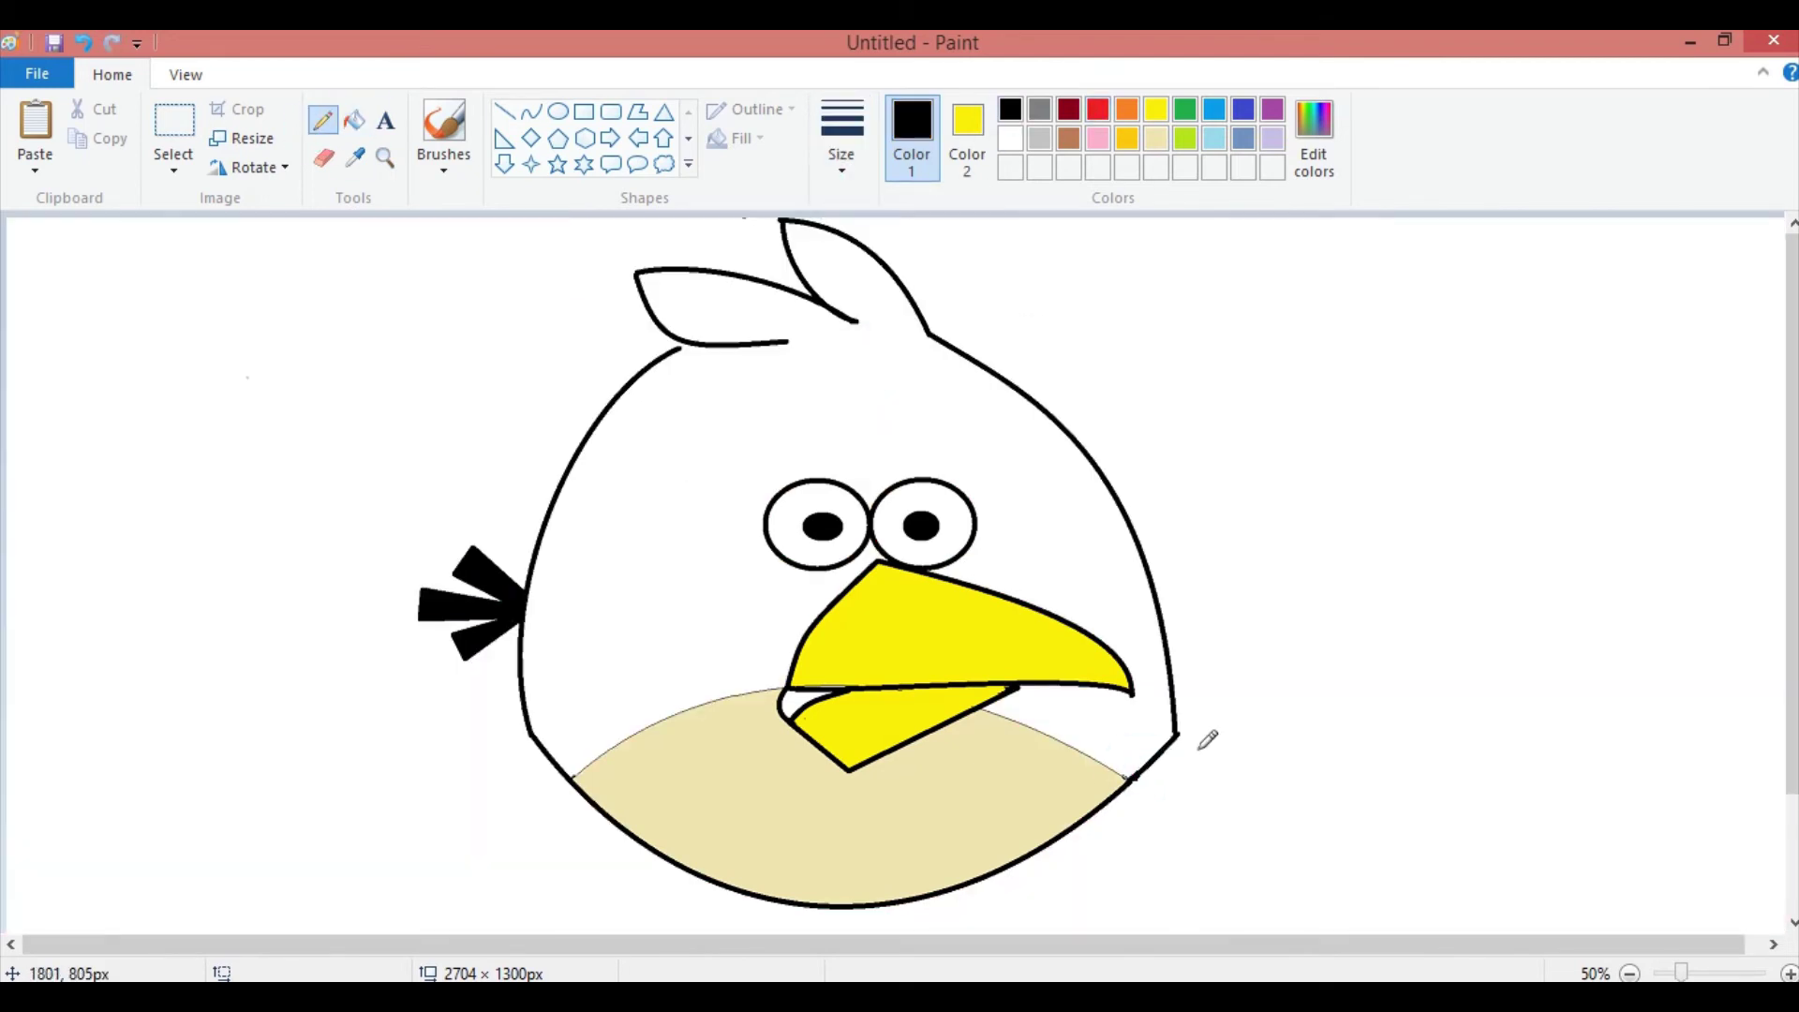
click(356, 120)
click(695, 469)
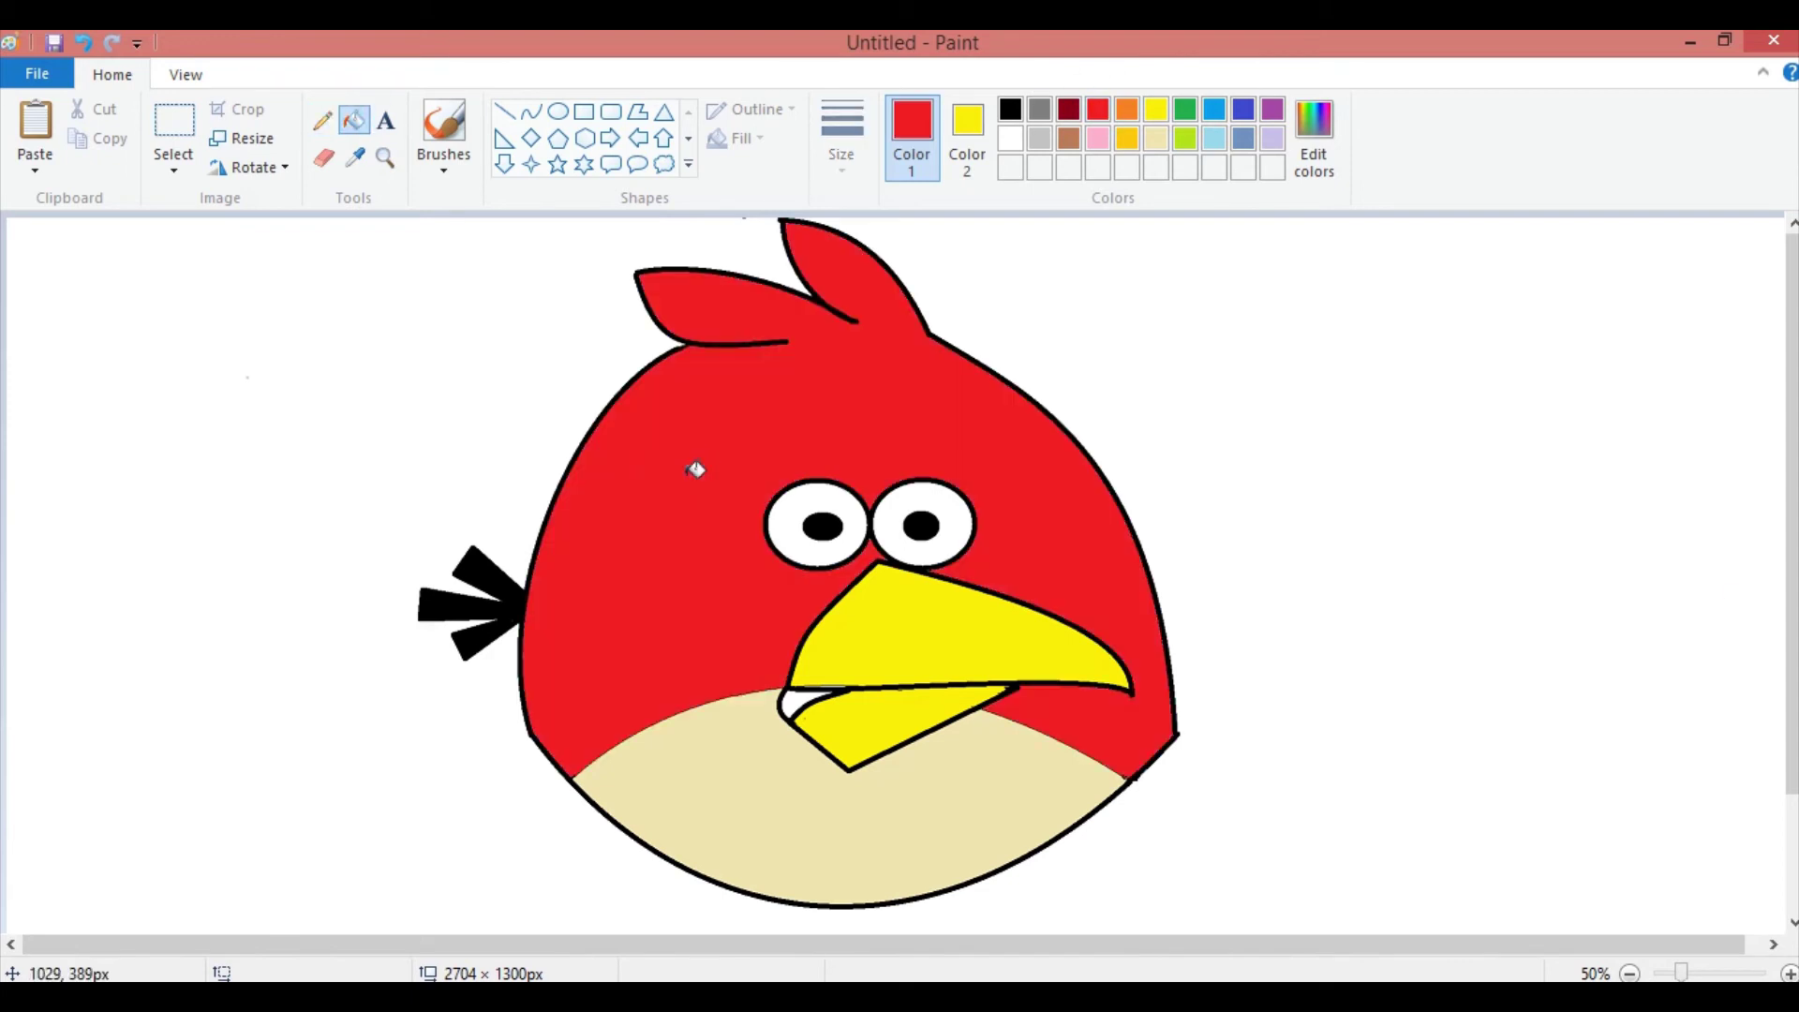
- Choose the Polygon shape with black as the outline color
click(637, 111)
click(1010, 109)
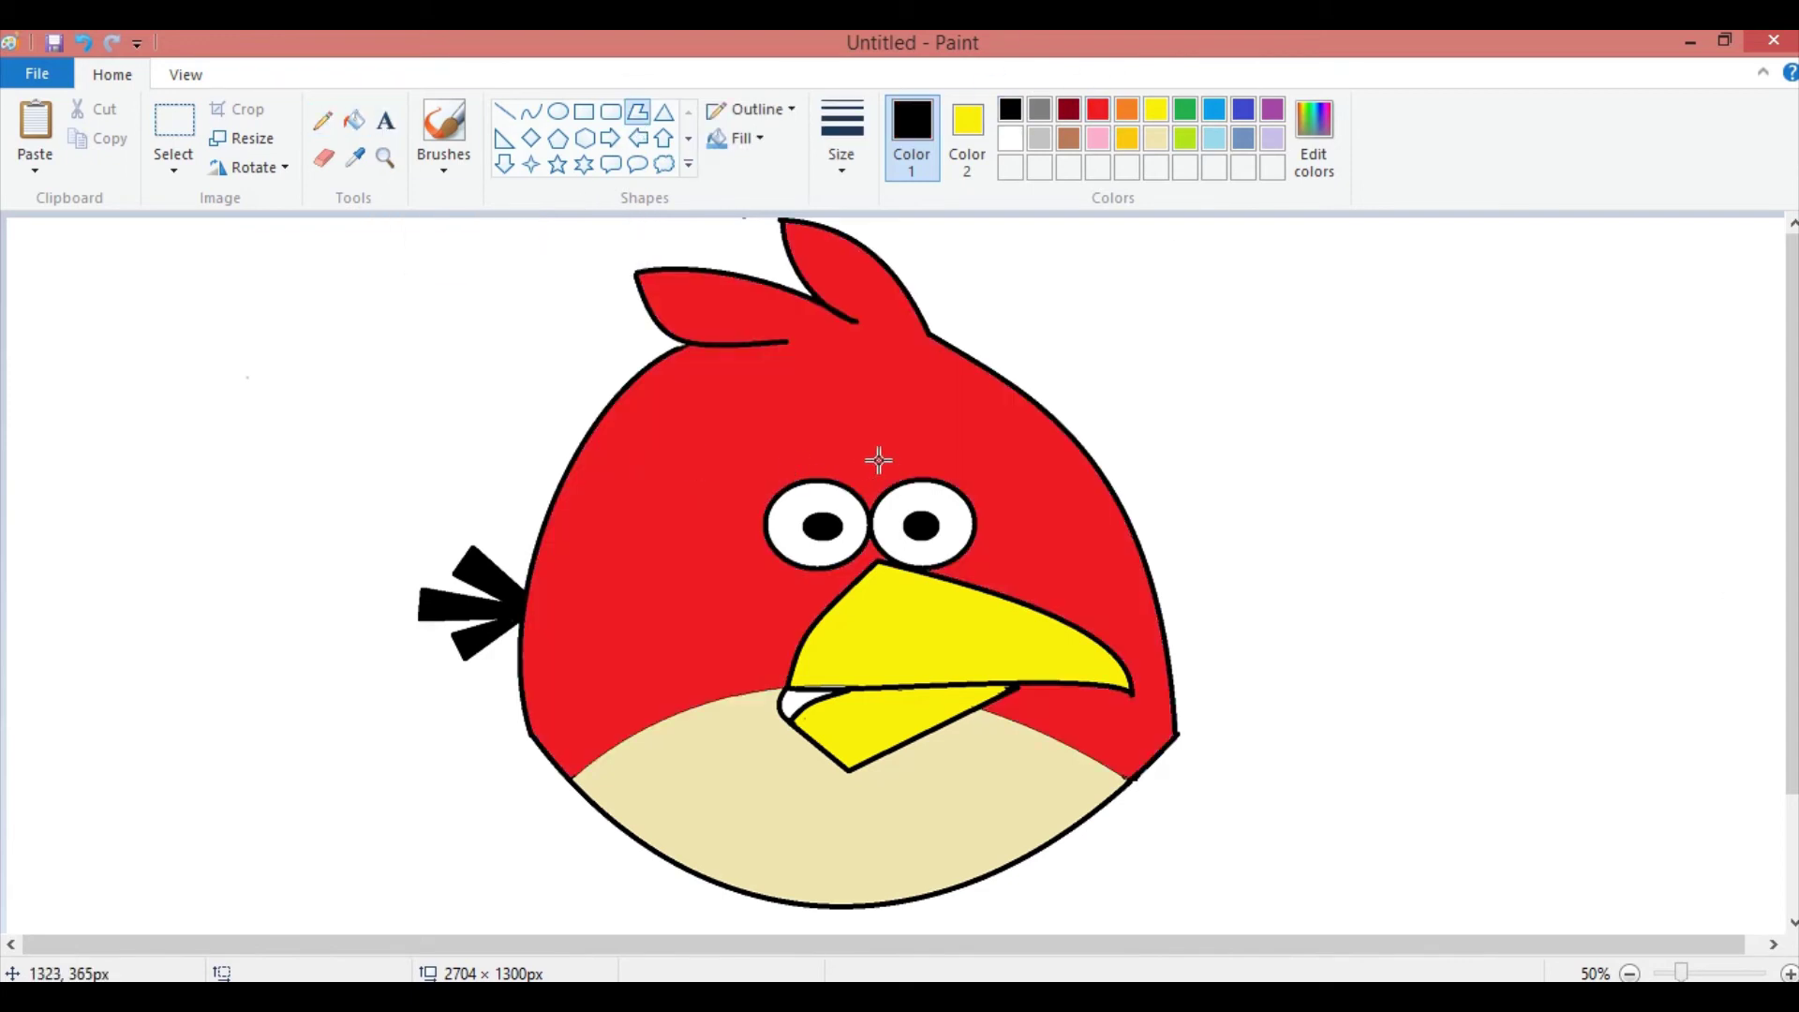
drag(870, 470, 983, 423)
key(ctrl+z)
drag(870, 501, 1020, 436)
click(979, 387)
click(862, 485)
click(728, 424)
key(ctrl+z)
- Draw a V-shaped eyebrow polygon about 463 × 183 px just above the eyes and fill it with black
drag(867, 487, 1018, 429)
click(982, 386)
click(862, 481)
click(732, 400)
click(856, 488)
click(354, 119)
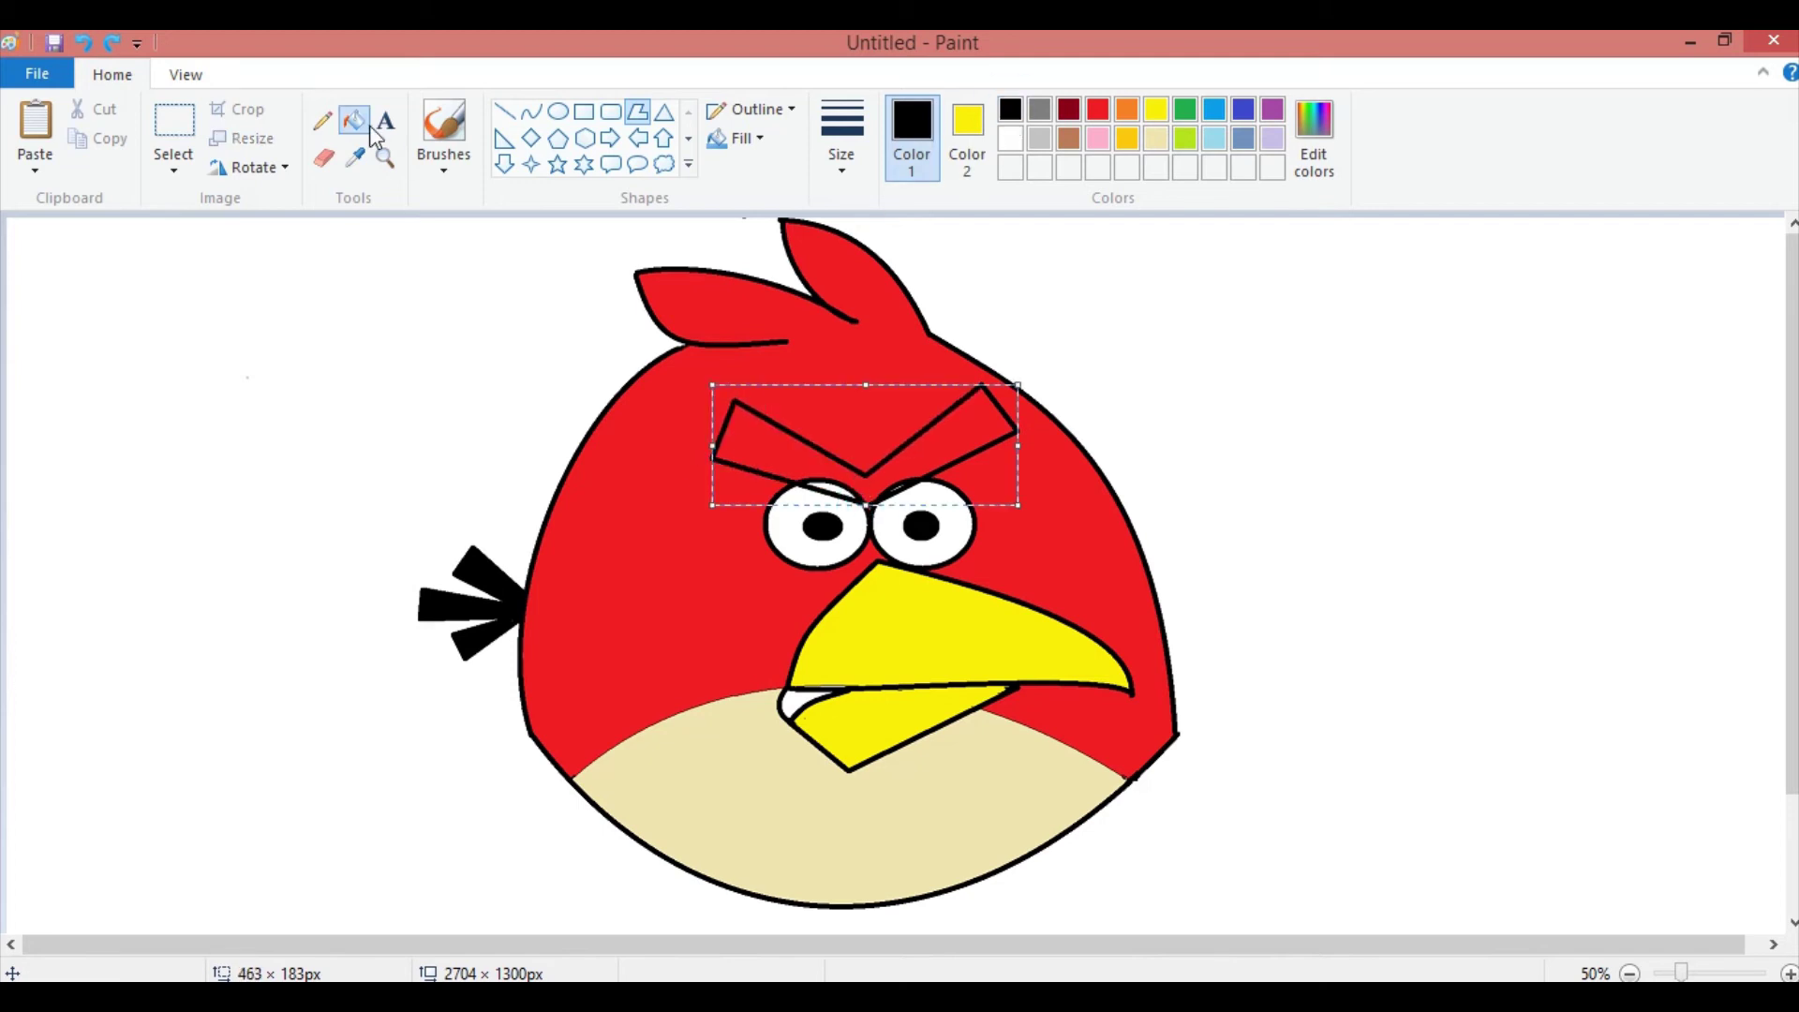
click(838, 484)
click(322, 120)
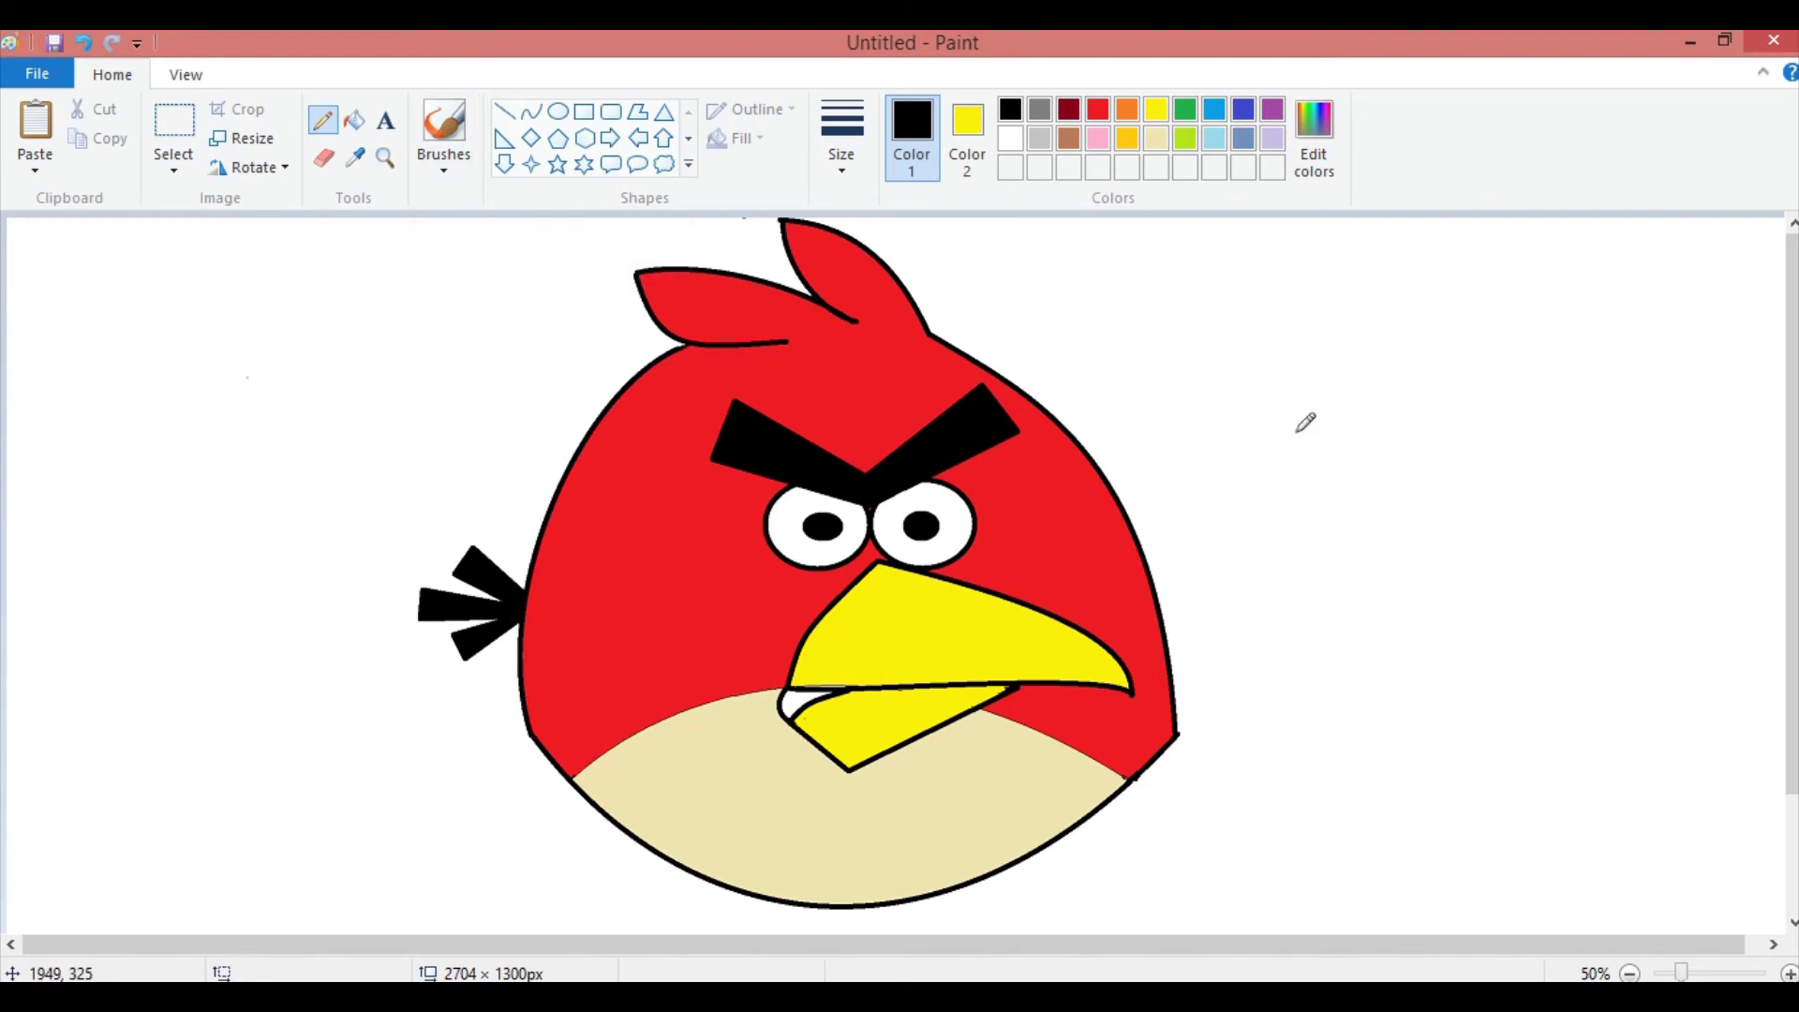
click(385, 120)
click(174, 164)
click(225, 228)
mouse_move(363, 219)
mouse_down()
mouse_move(1211, 730)
mouse_move(1324, 914)
mouse_up()
drag(919, 630, 797, 581)
key(ctrl+z)
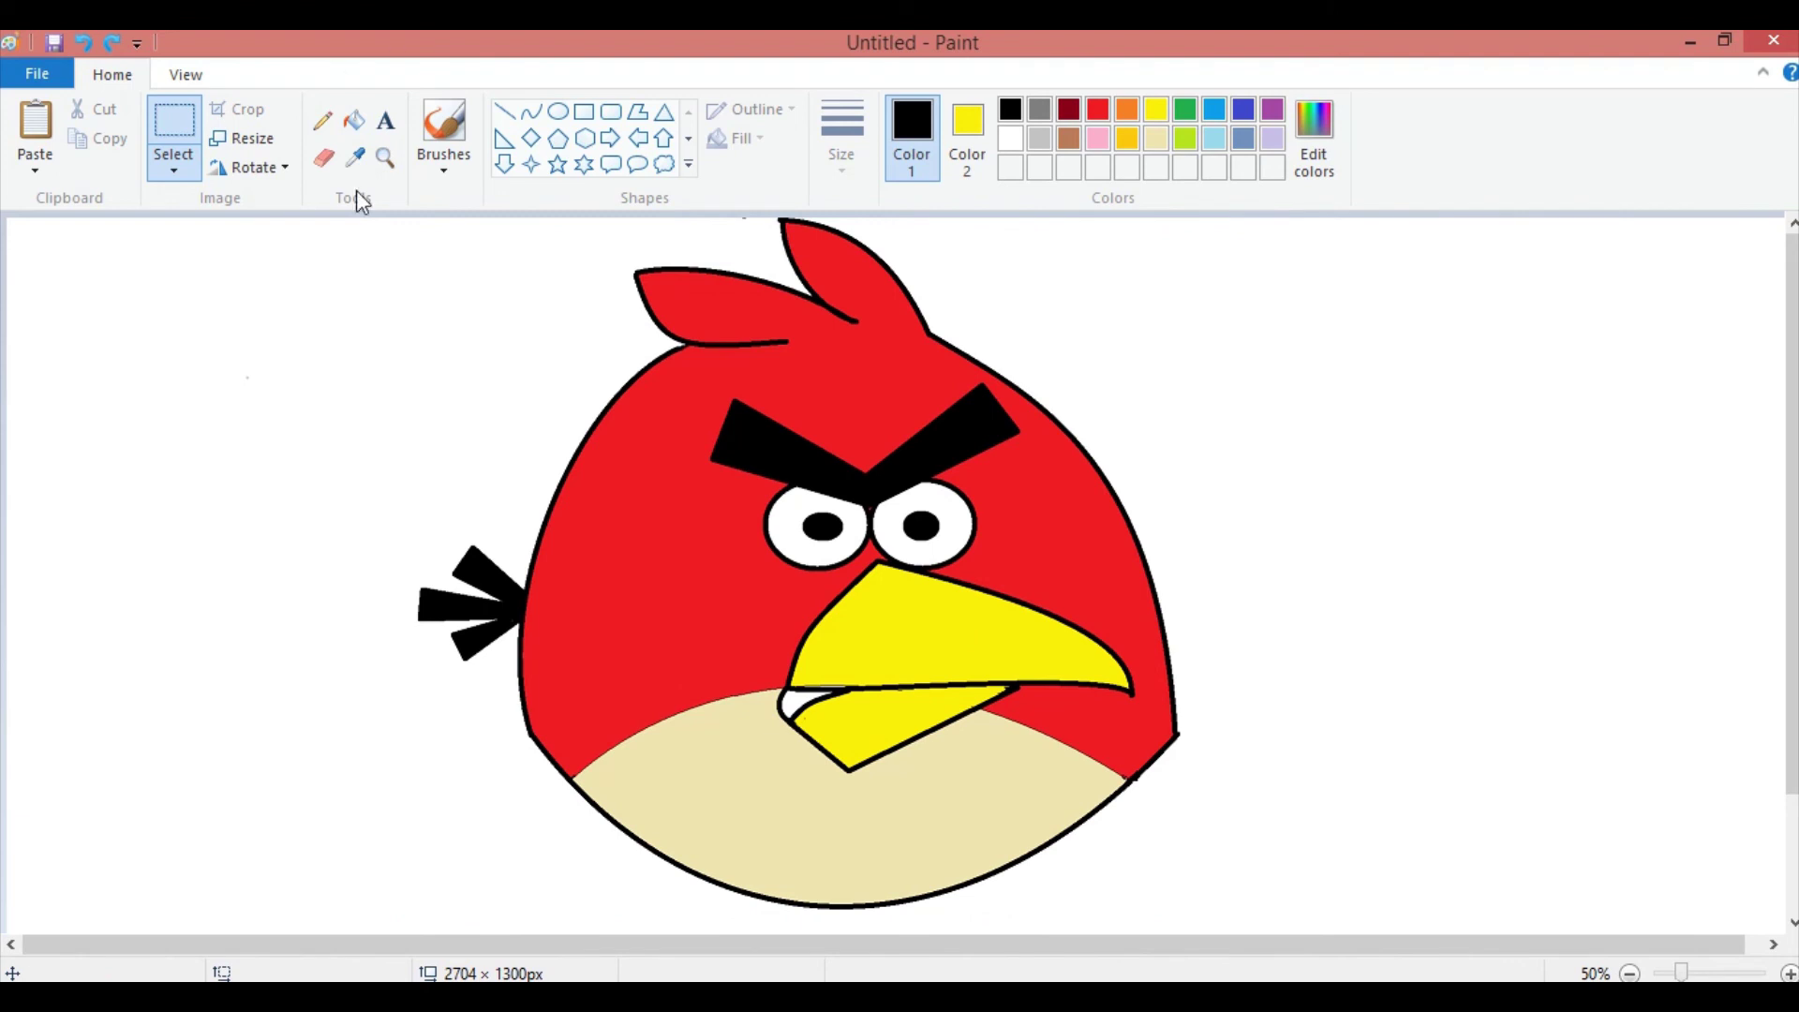
- Add the text "Angry Bird" in the empty area to the right of the bird's head
click(385, 120)
click(1629, 973)
click(1788, 974)
click(1789, 973)
drag(787, 945, 1298, 944)
mouse_move(1789, 309)
mouse_down()
mouse_move(1789, 433)
mouse_move(1789, 333)
mouse_up()
click(1629, 973)
drag(1789, 562, 1789, 440)
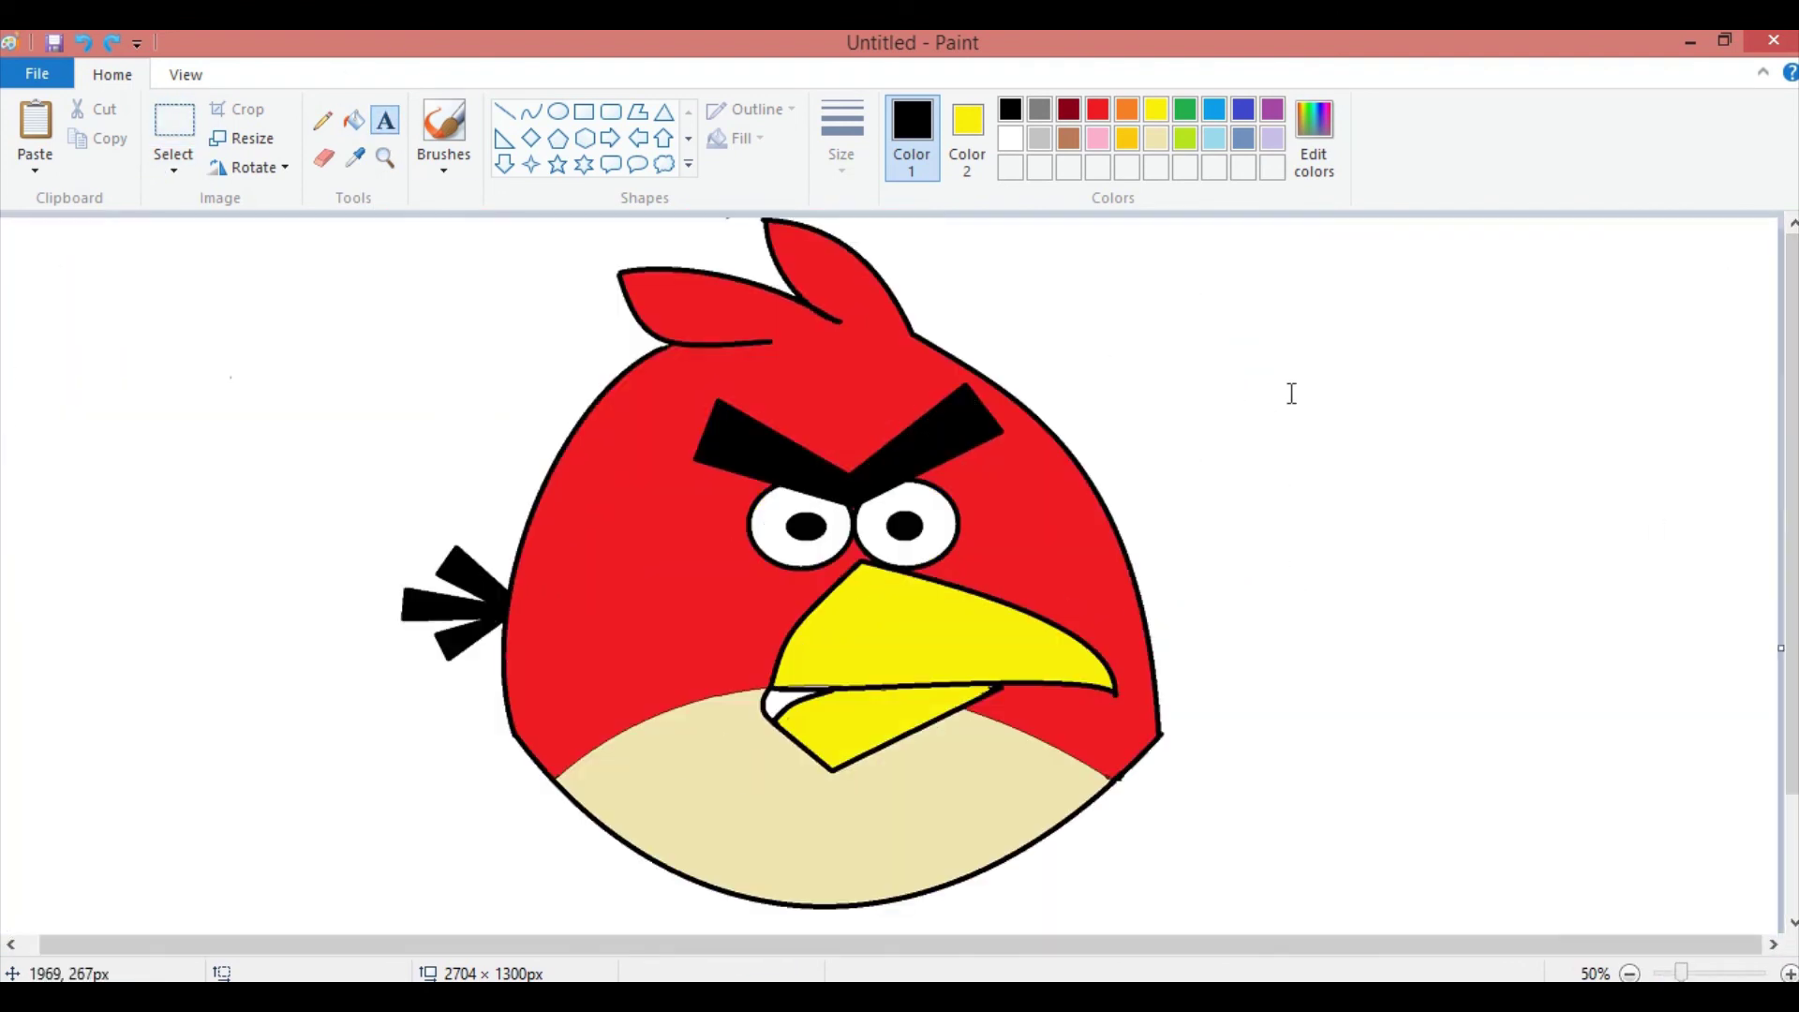
click(1115, 352)
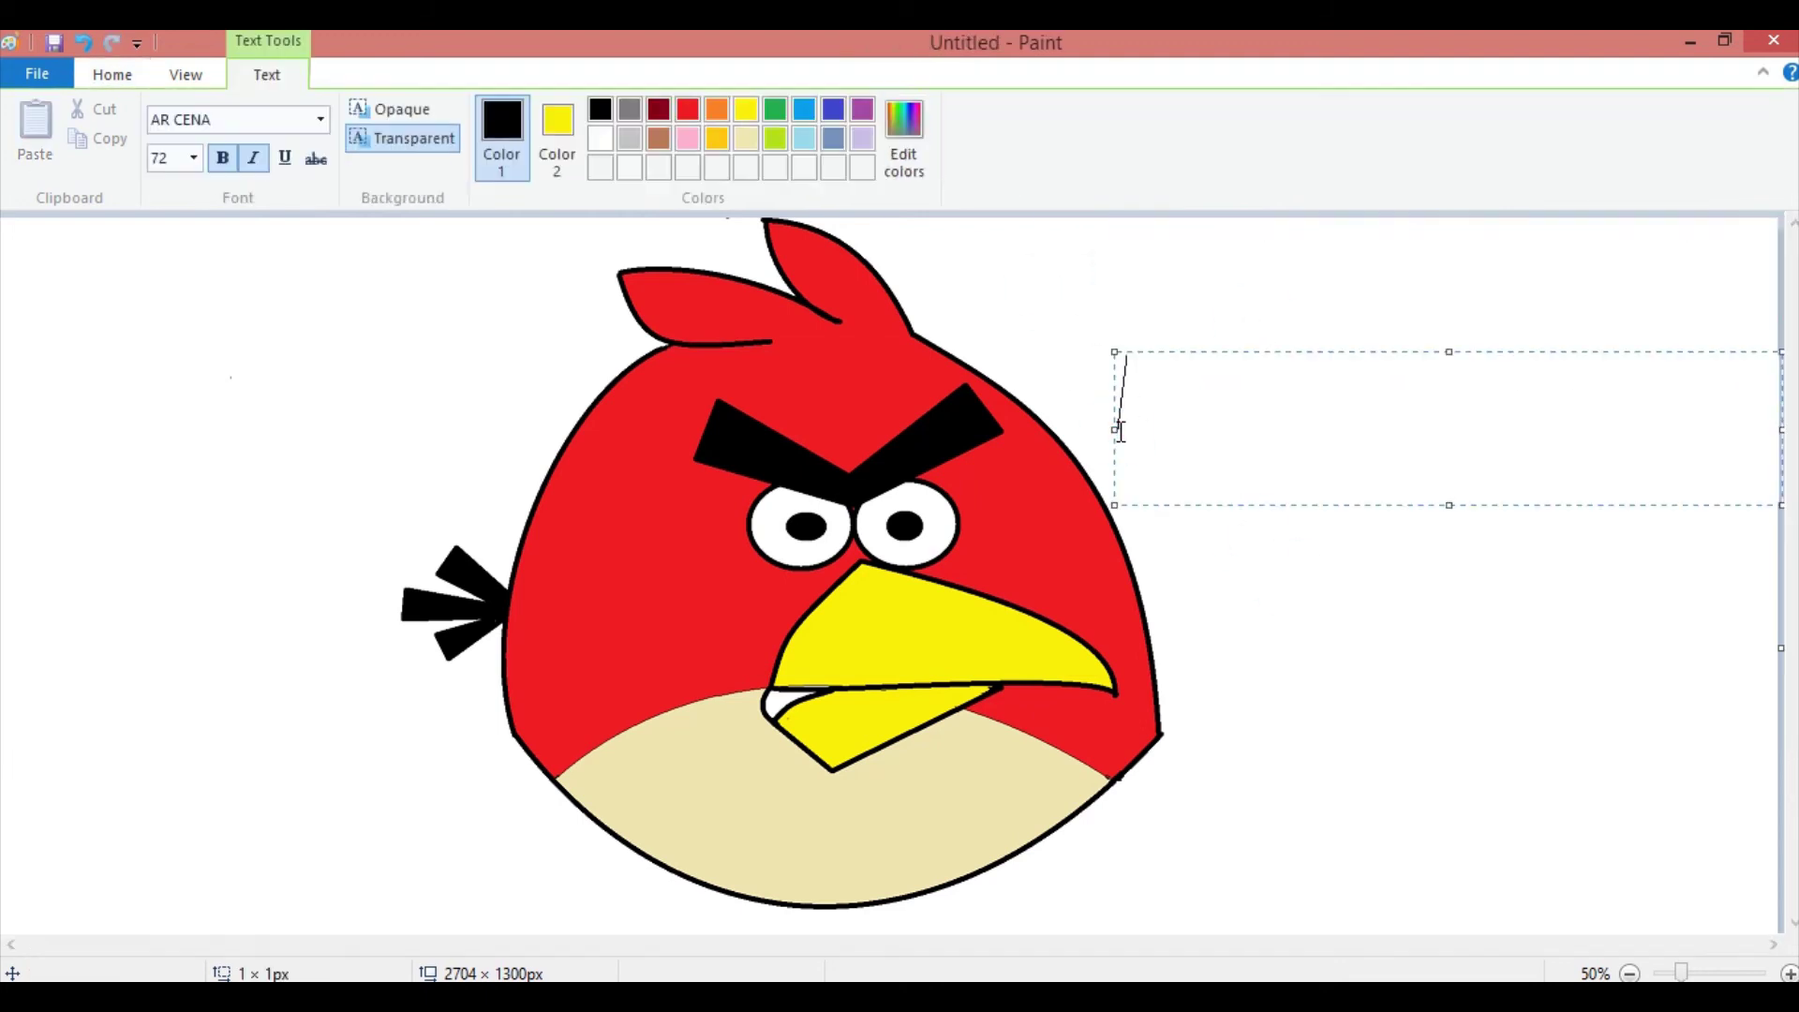
text(Angry Bird)
- Change the font of the "Angry Bird" text to AR JULIAN and place it on the canvas
click(321, 120)
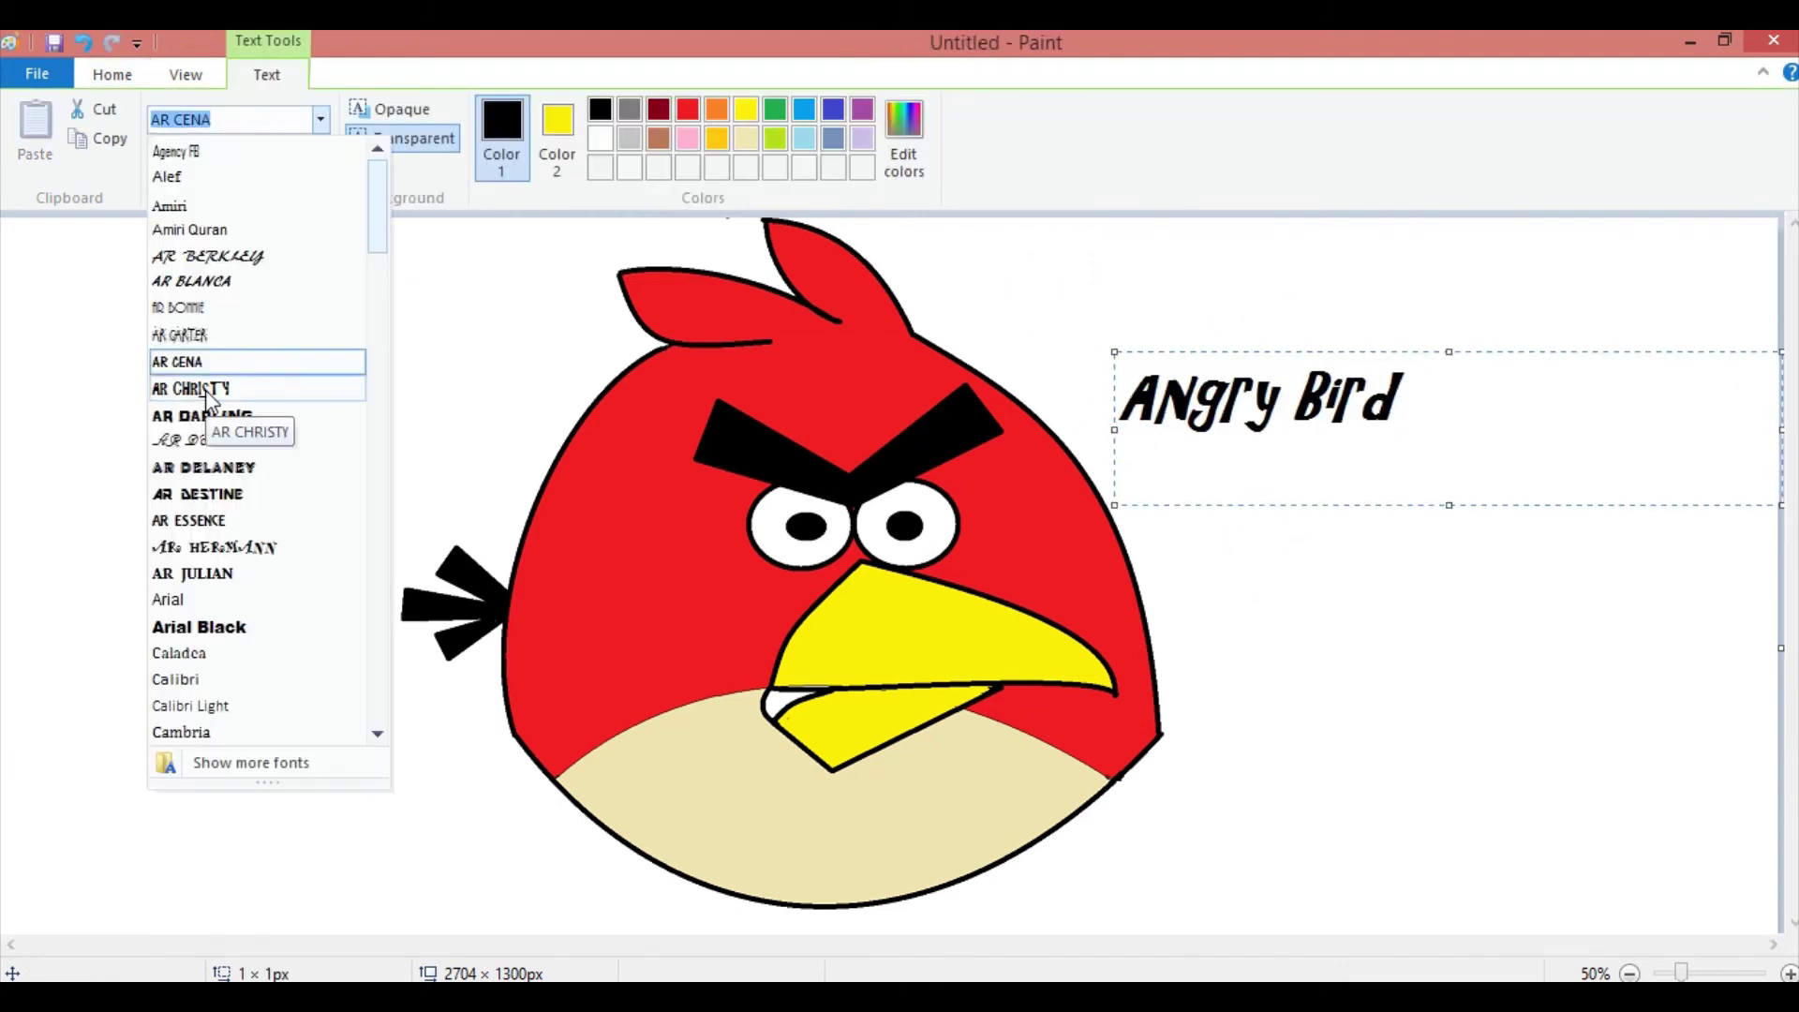
click(206, 413)
click(320, 120)
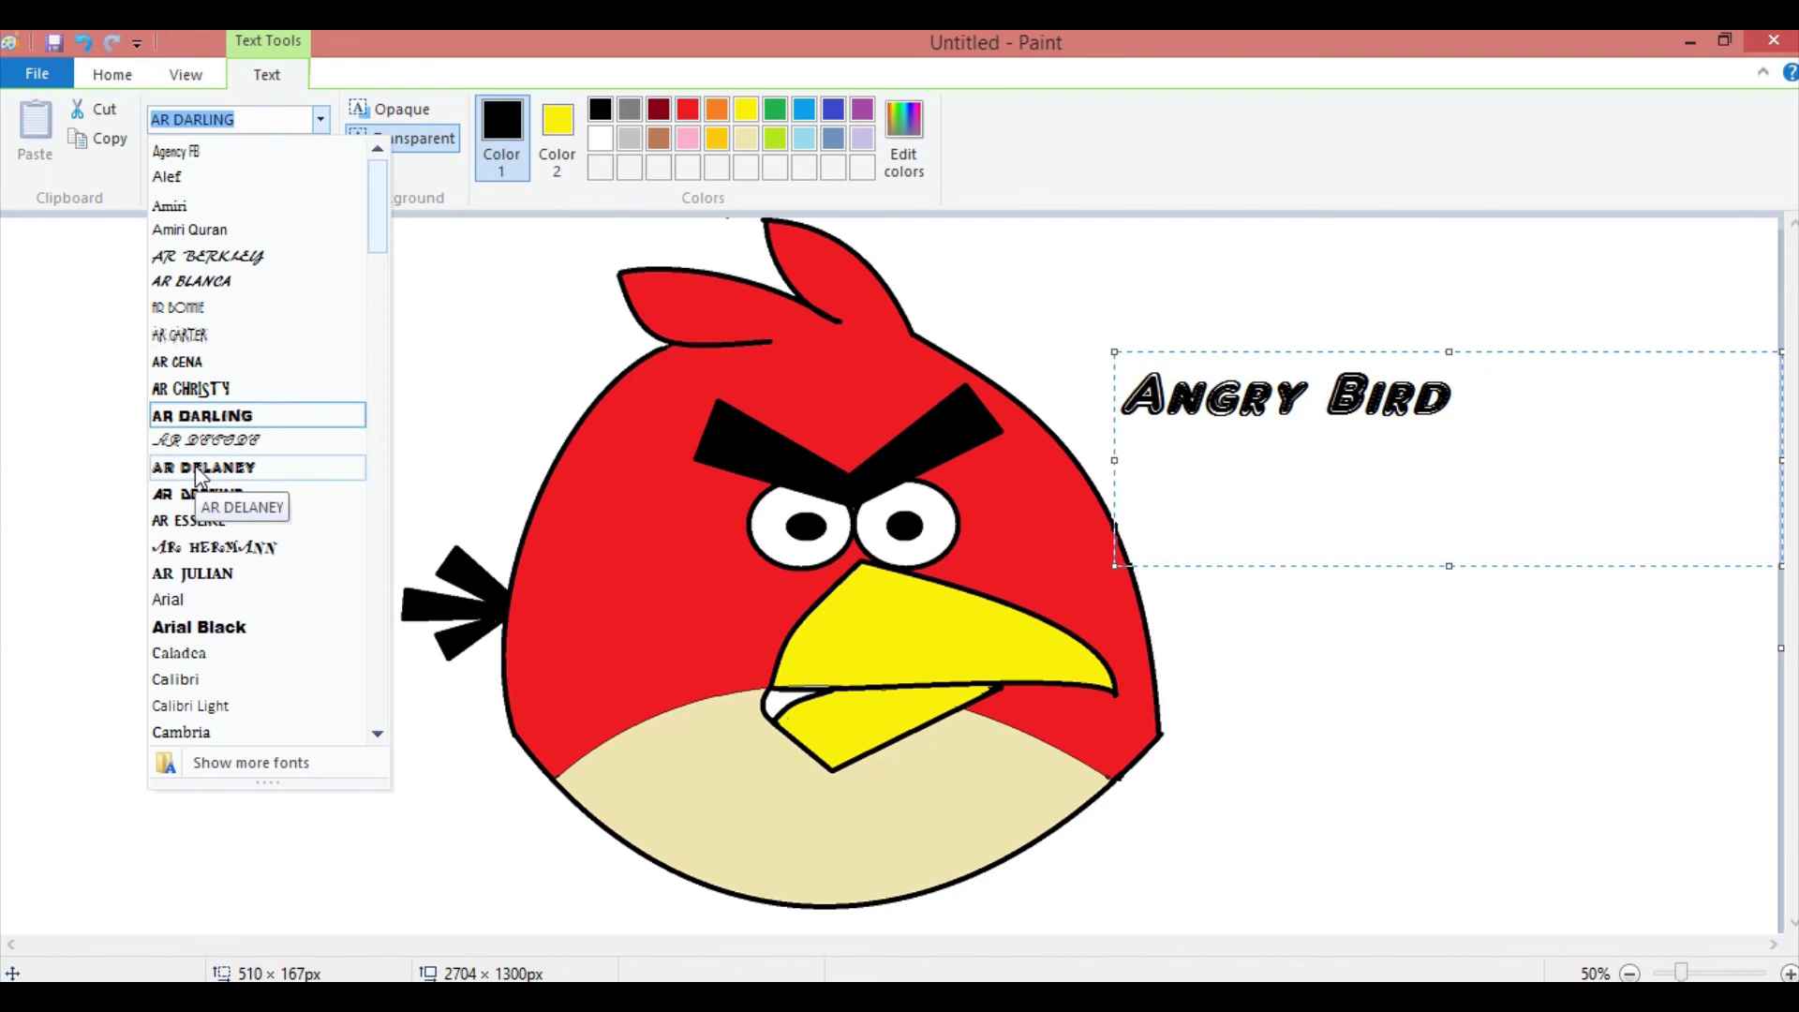
click(213, 574)
click(1115, 396)
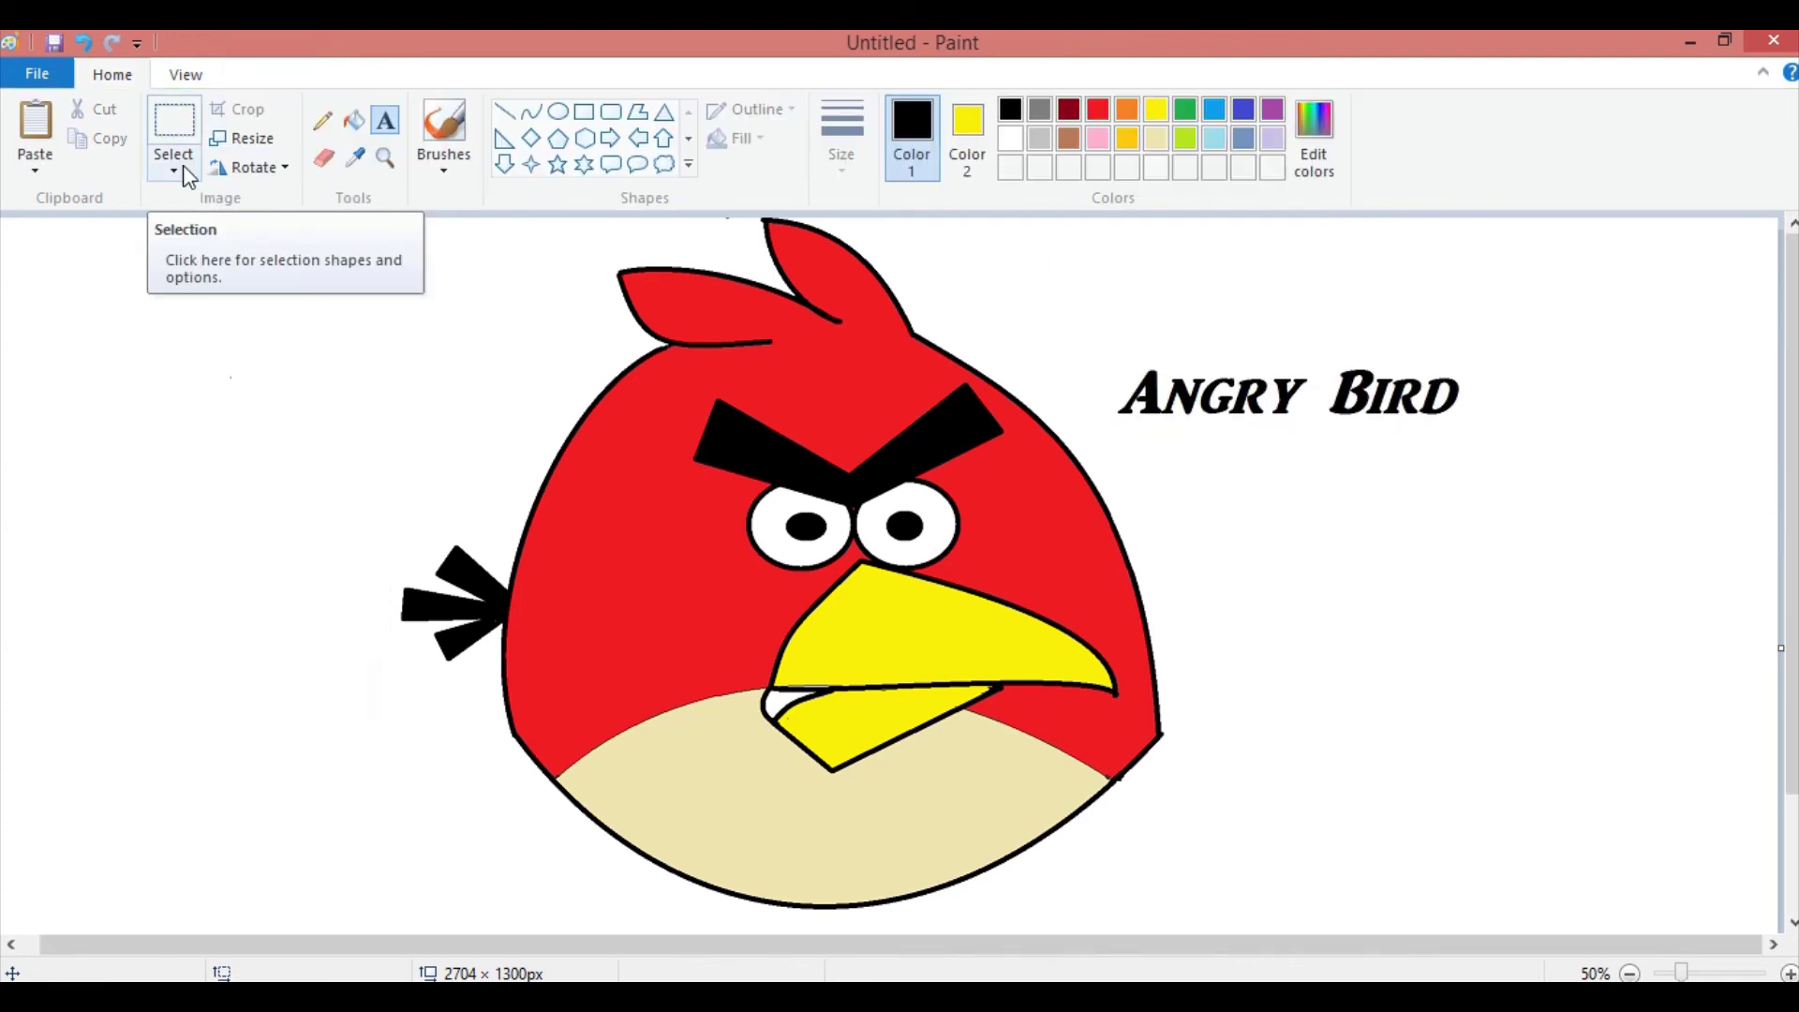